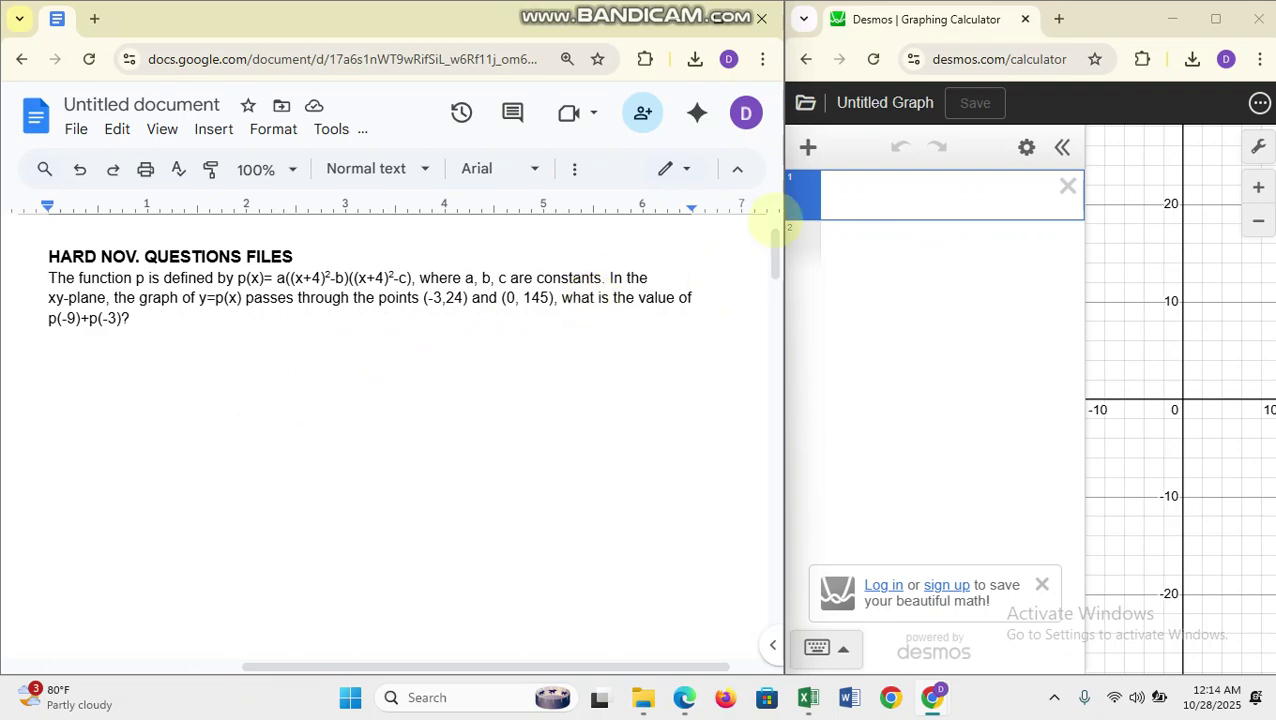
# - Add a table to the Desmos graph containing the points (-3, 24) and (0, 145)
pyautogui.click(808, 148)
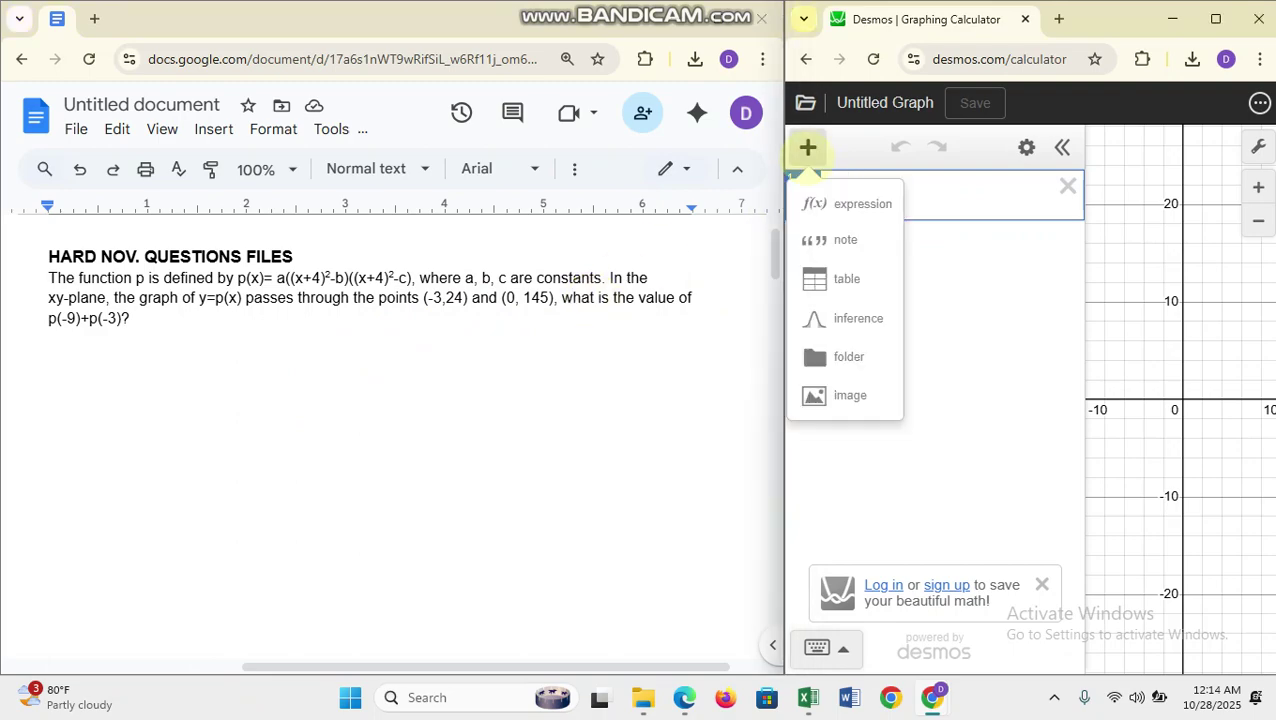
pyautogui.click(812, 277)
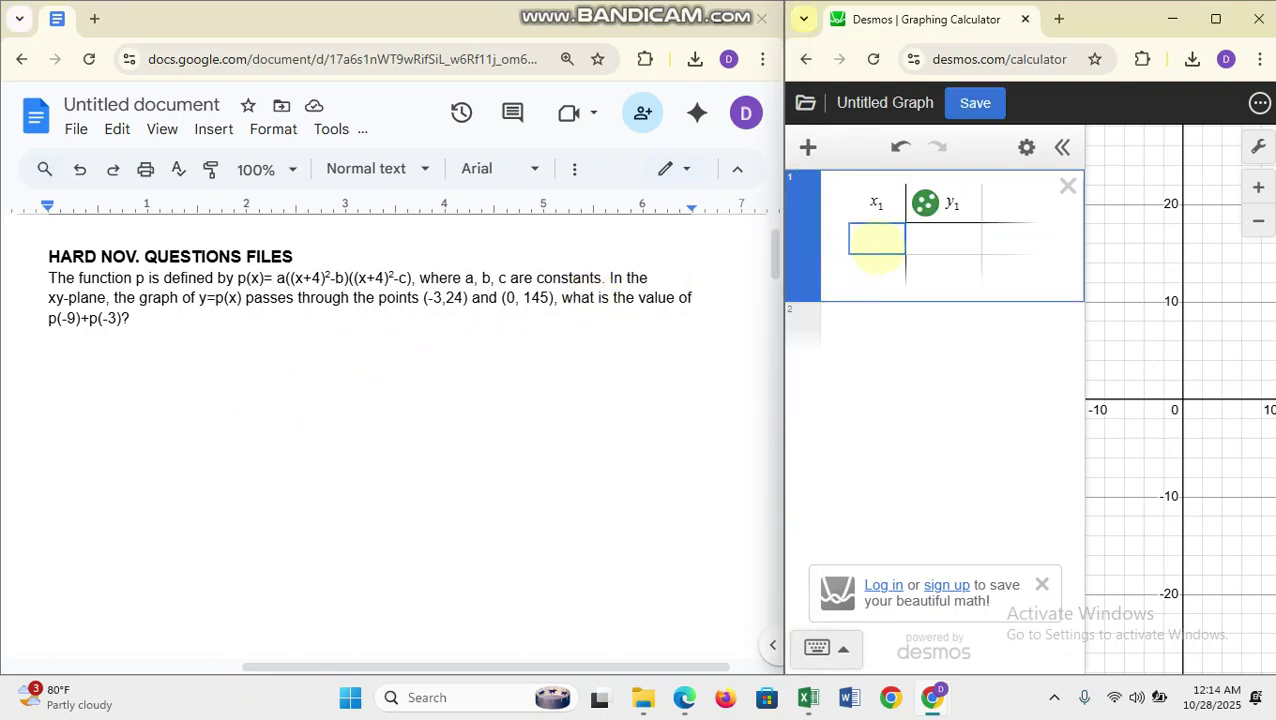
pyautogui.write('-3')
pyautogui.press('Tab')
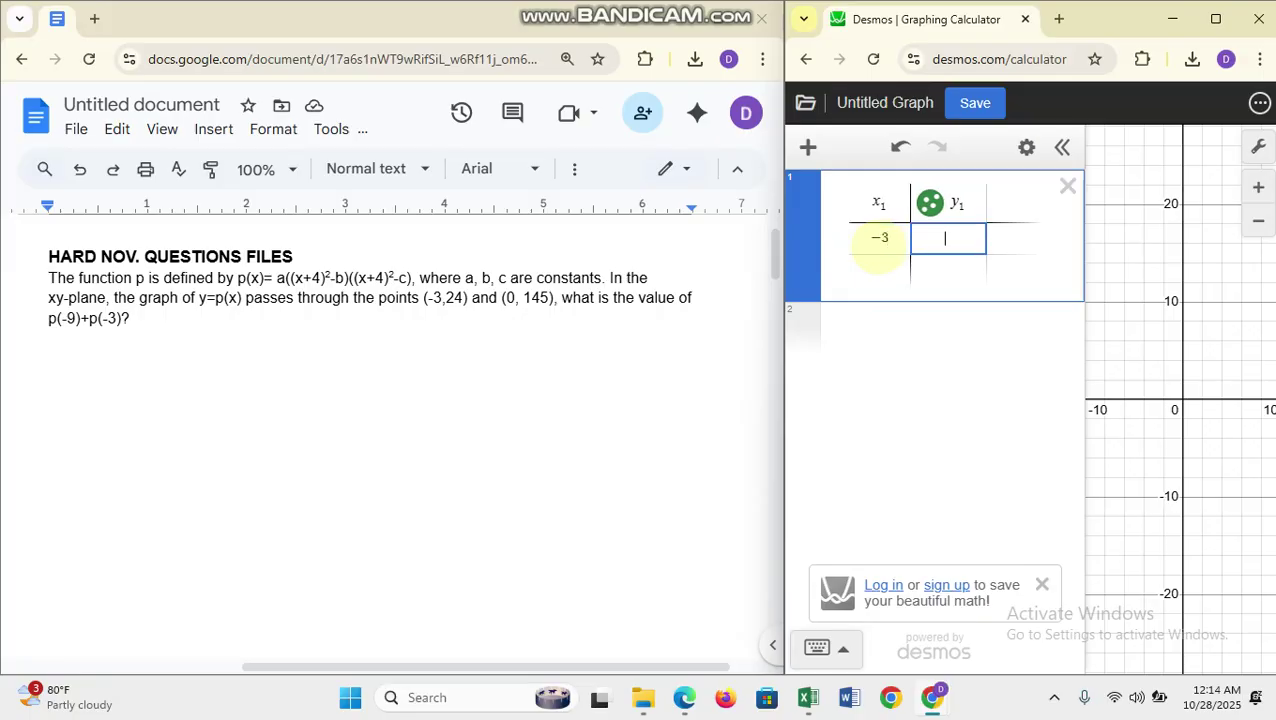
pyautogui.write('24')
pyautogui.press('Return')
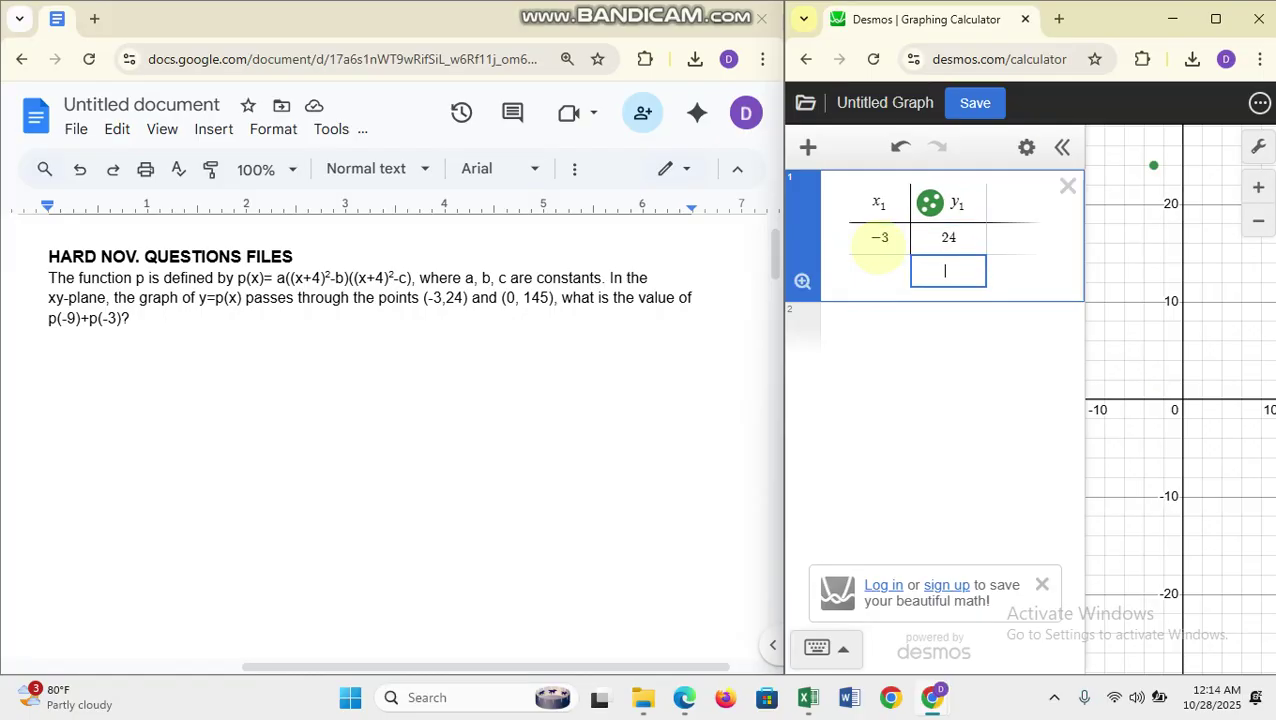
pyautogui.press('Left')
pyautogui.write('0')
pyautogui.press('Tab')
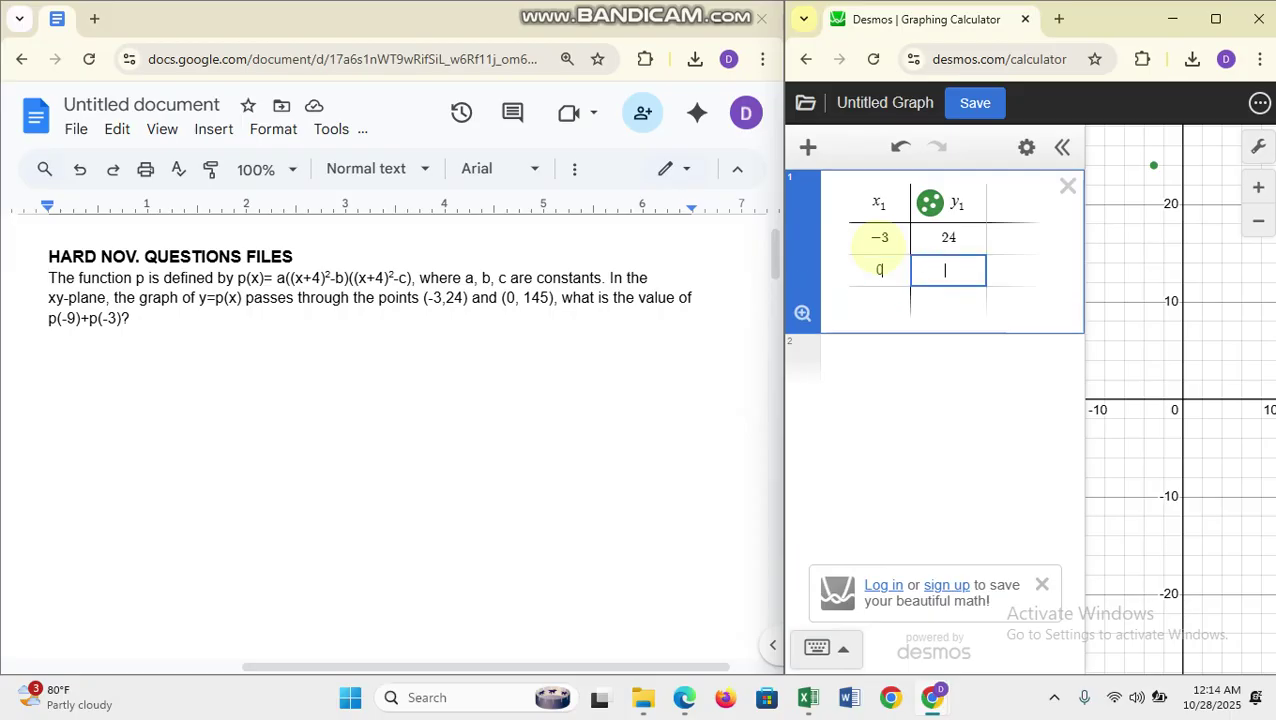
pyautogui.write('145')
# - In a new expression below the table, enter the first part of the regression, y₁ ~ a((x₁+4)-b)
pyautogui.click(870, 356)
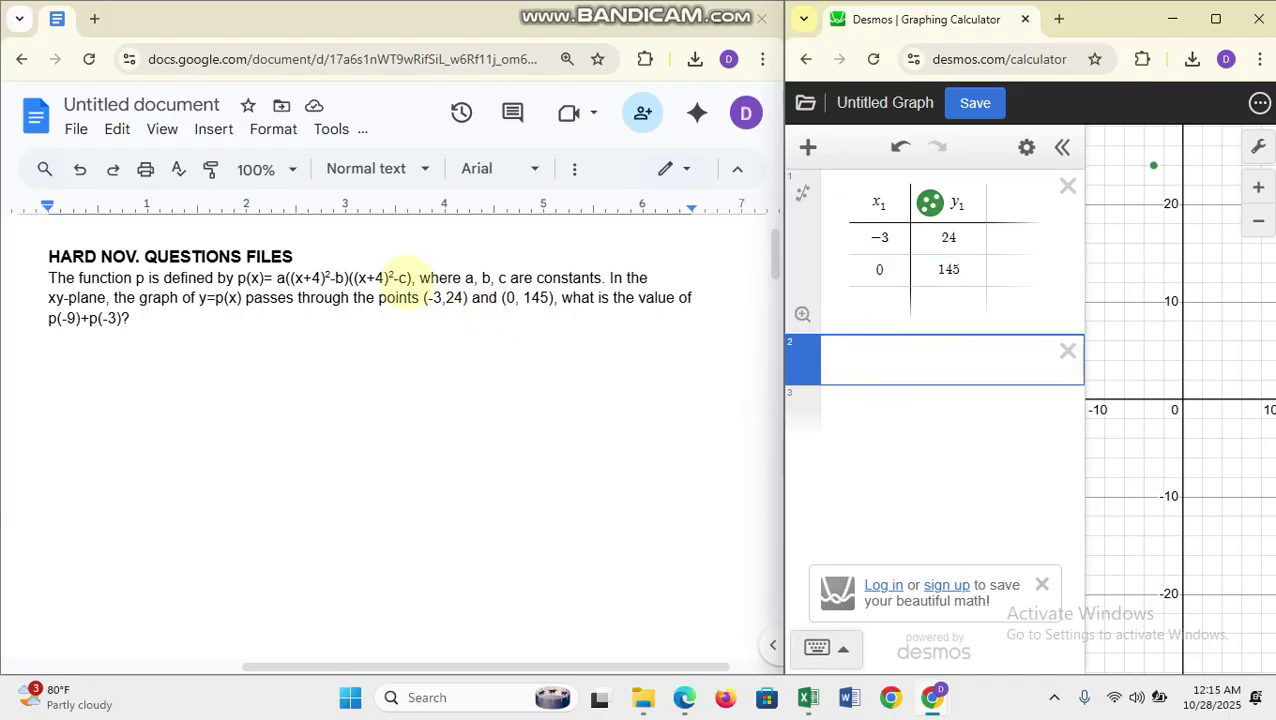
pyautogui.moveTo(409, 280); pyautogui.dragTo(232, 282)
pyautogui.click(220, 320)
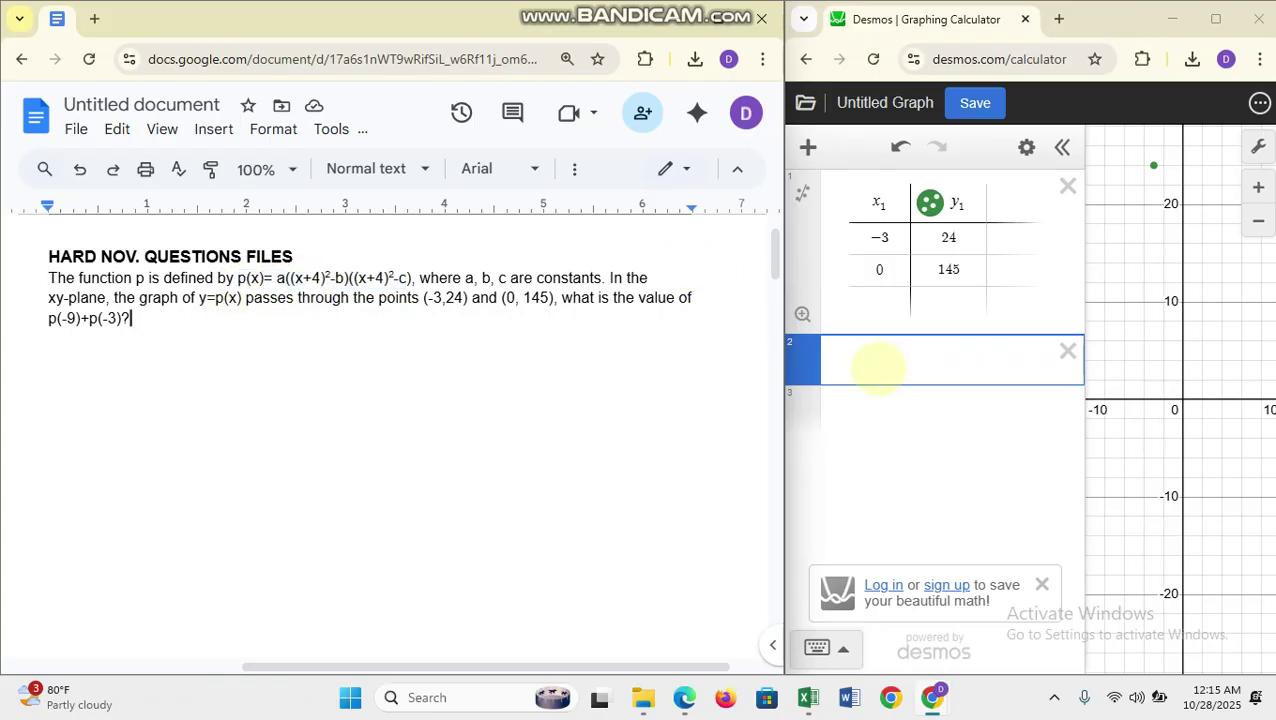
pyautogui.click(874, 366)
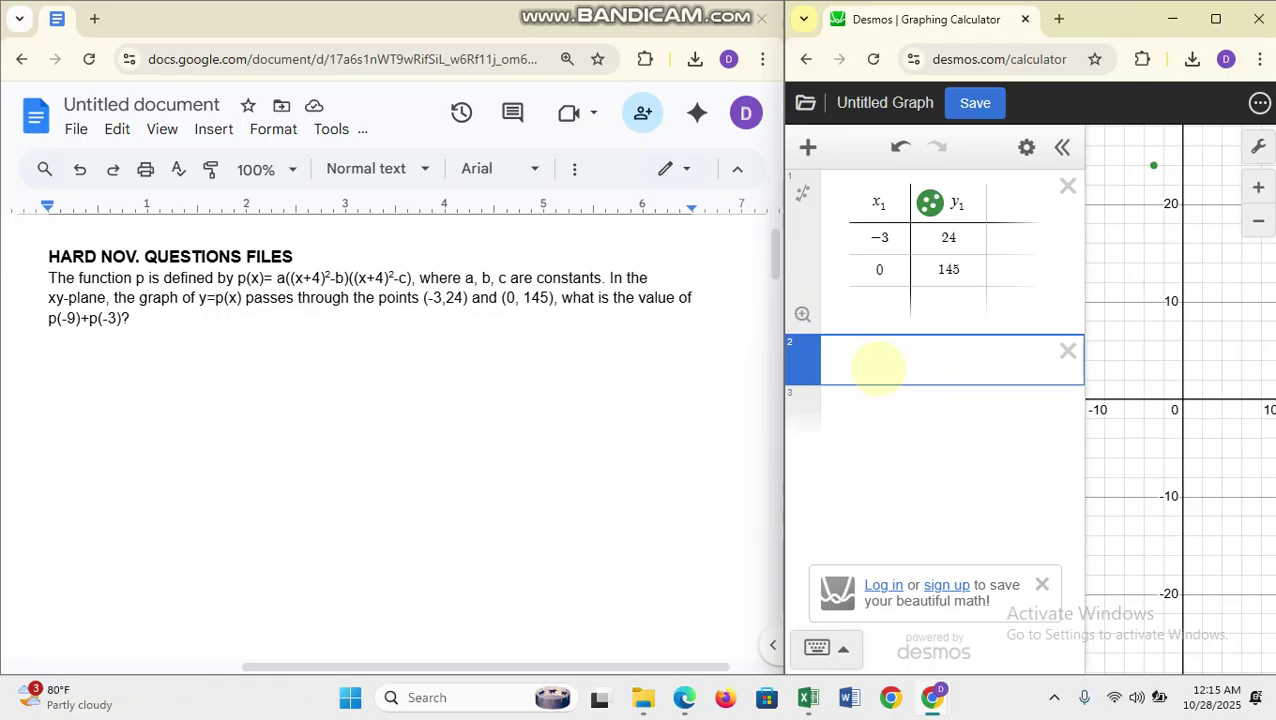
pyautogui.write('y1')
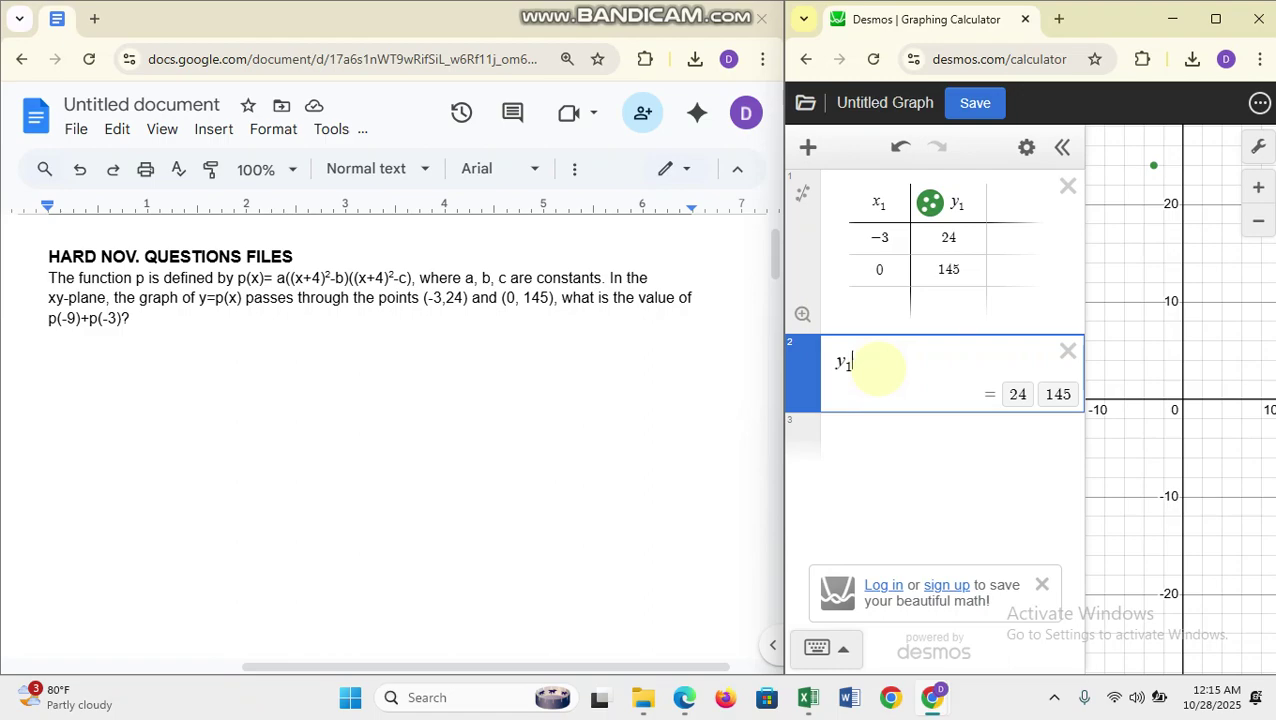
pyautogui.write('~a9')
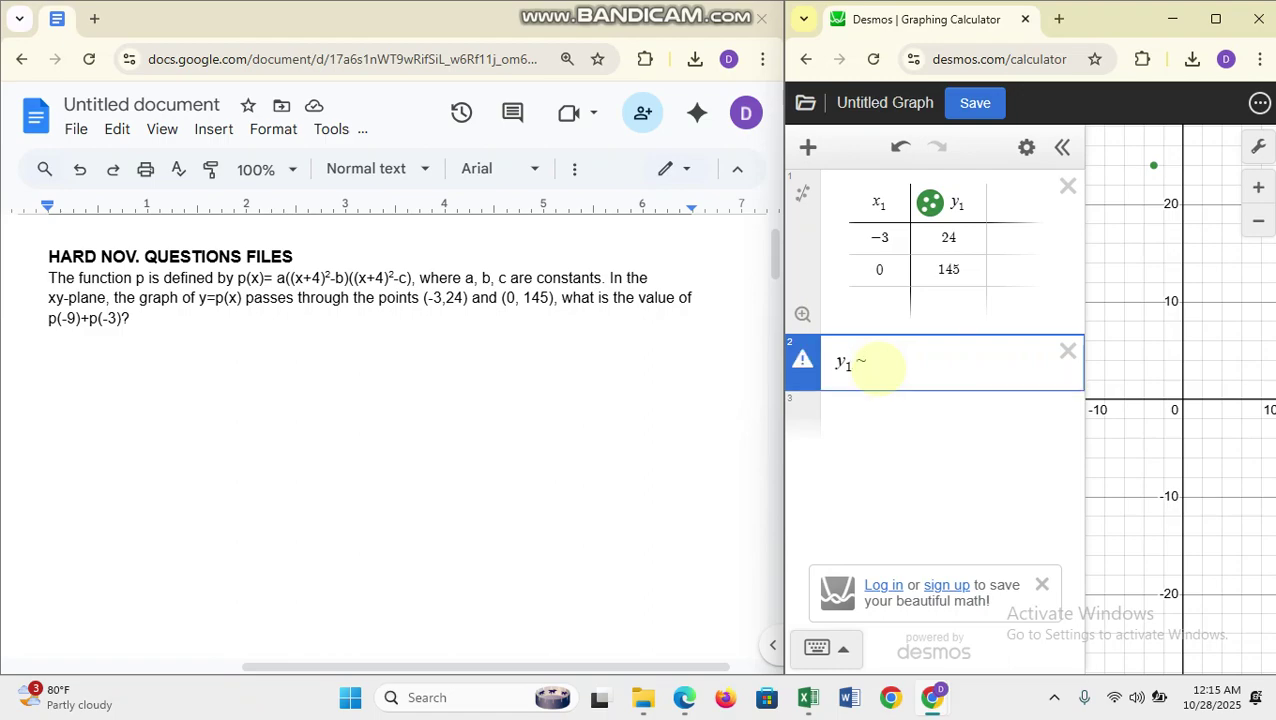
pyautogui.write('(')
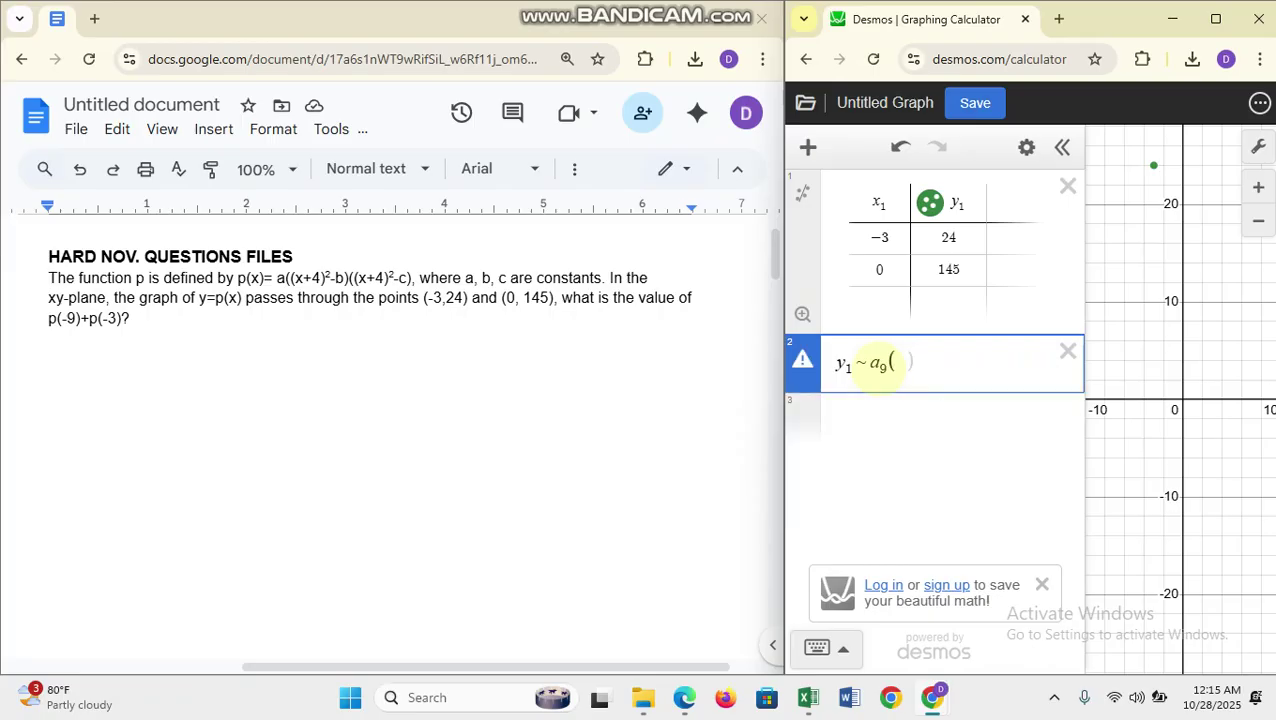
pyautogui.press('BackSpace')
pyautogui.press('BackSpace')
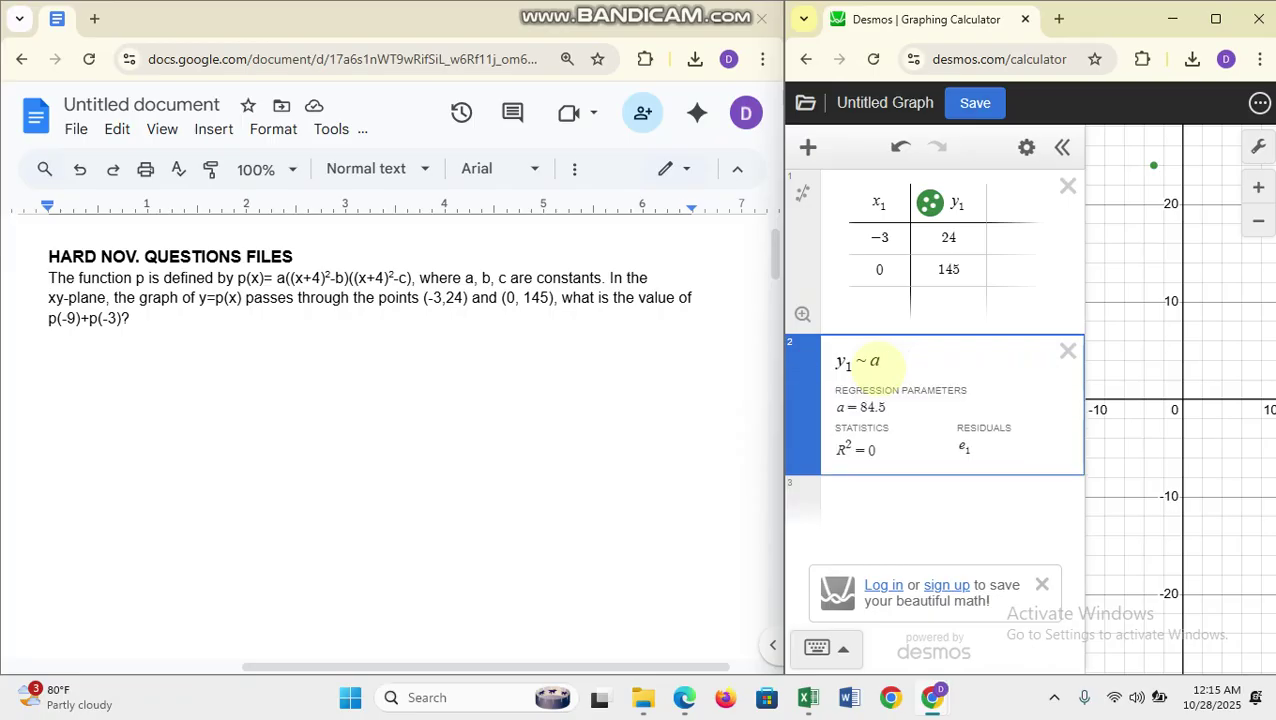
pyautogui.write('((x')
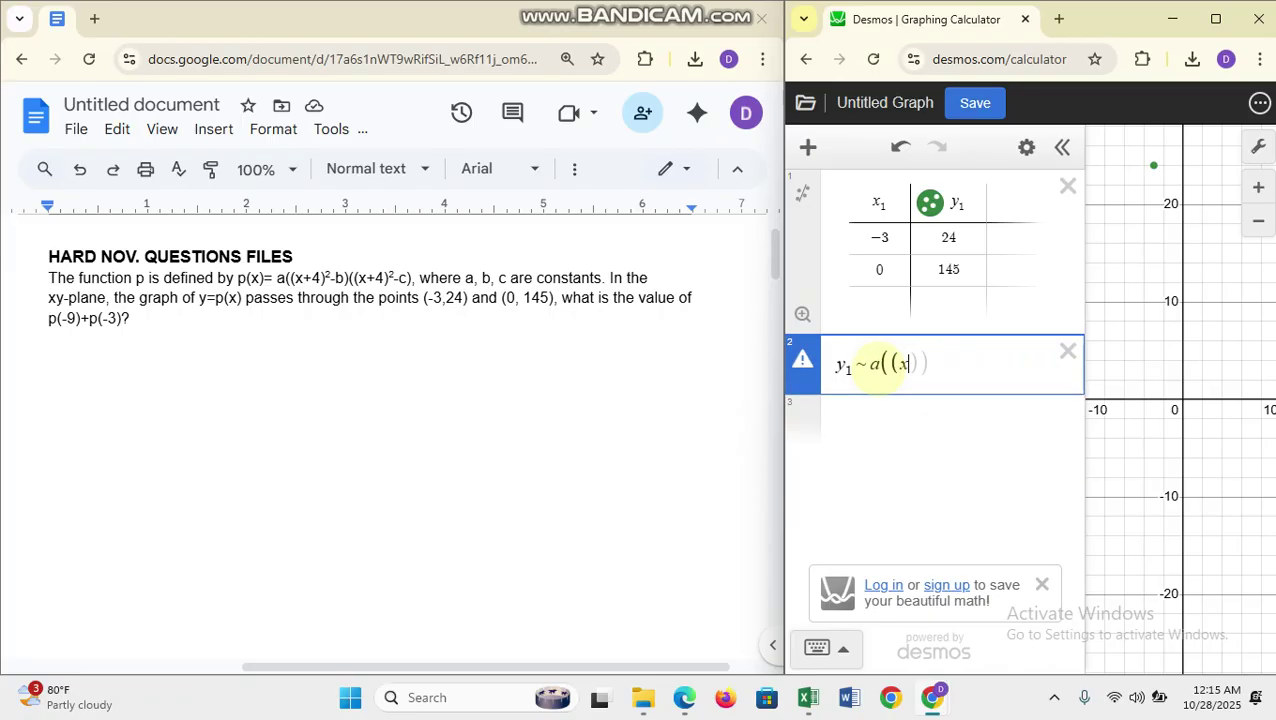
pyautogui.write('1+')
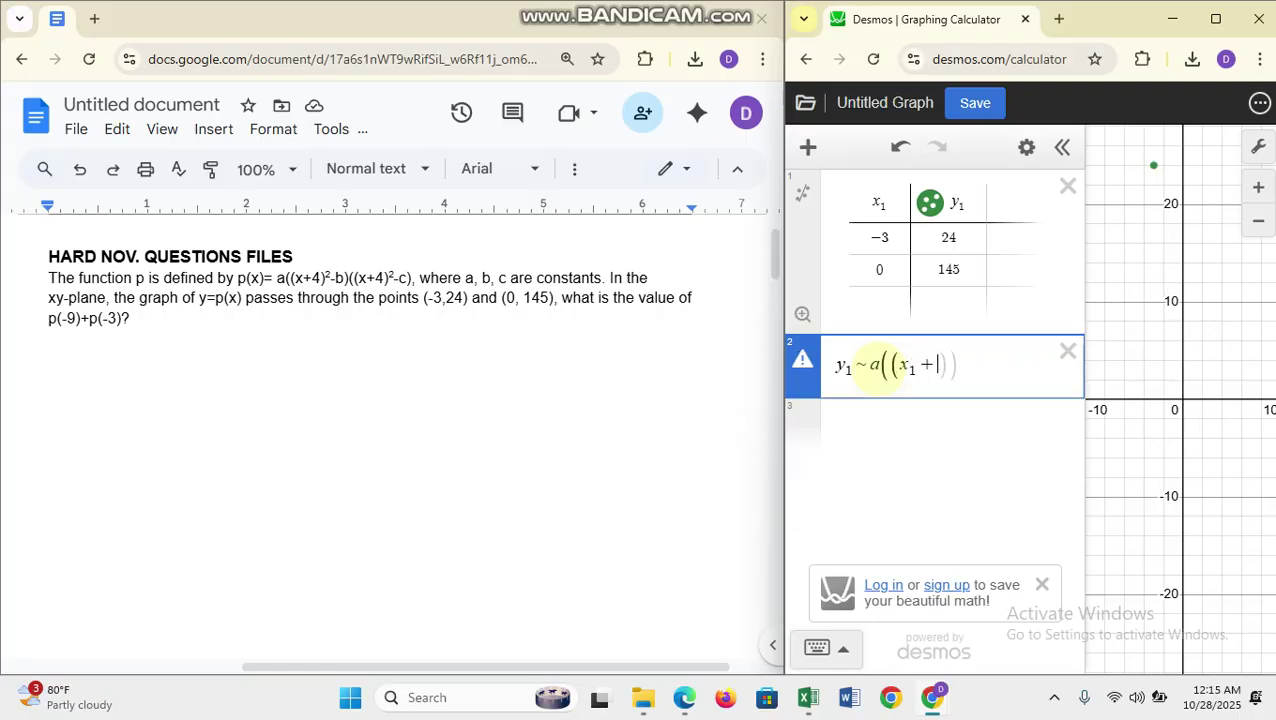
pyautogui.write('4)')
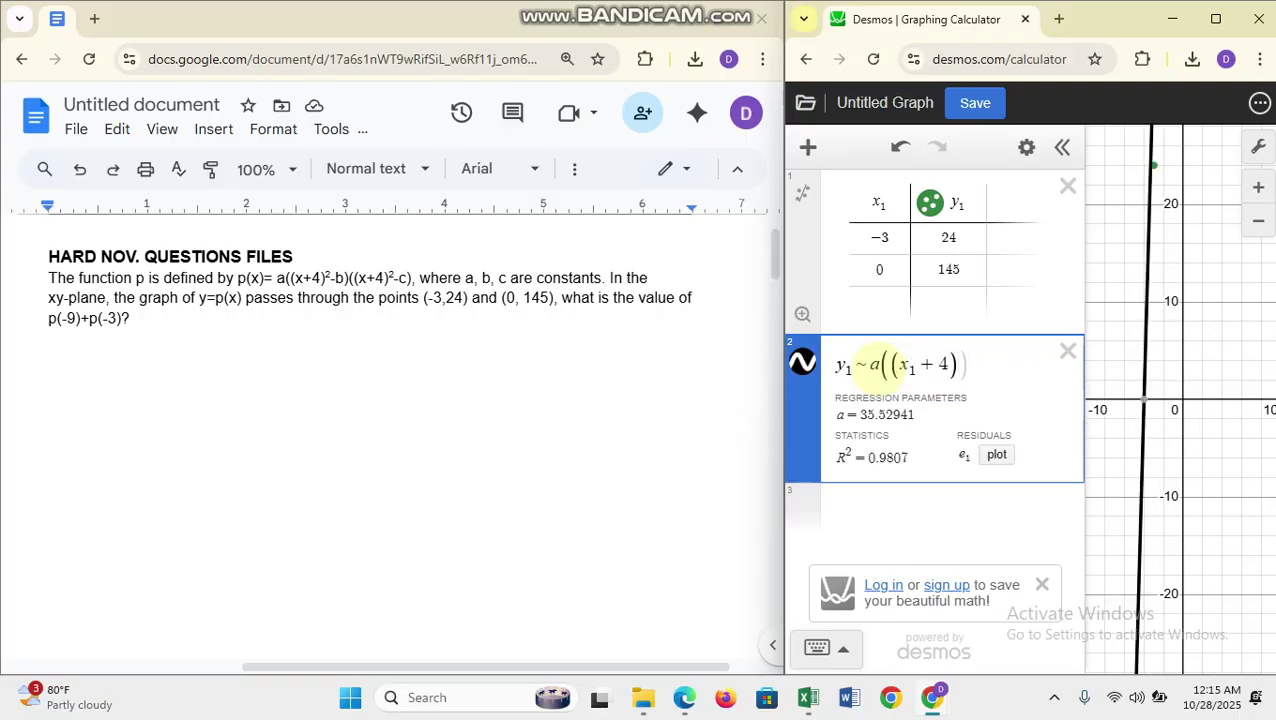
pyautogui.write('-b)')
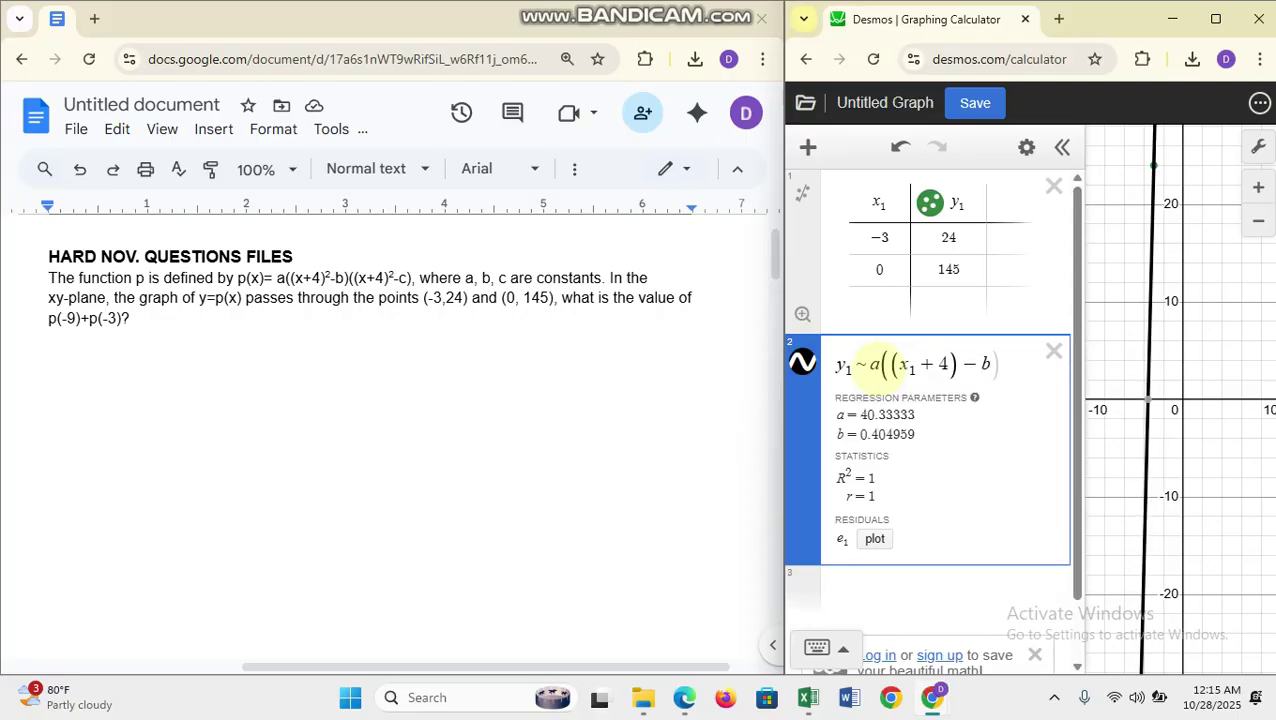
# - Append the second factor ((x₁+4)-c) to the regression formula
pyautogui.write('(')
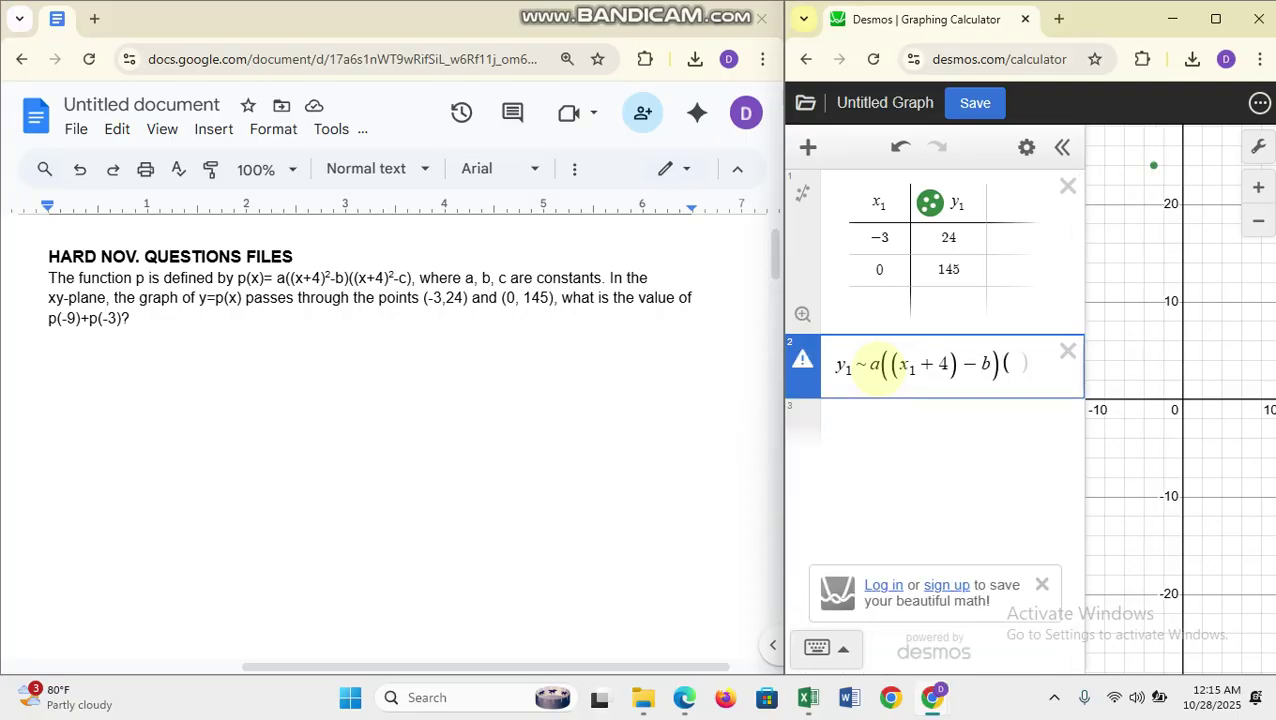
pyautogui.write('(x1')
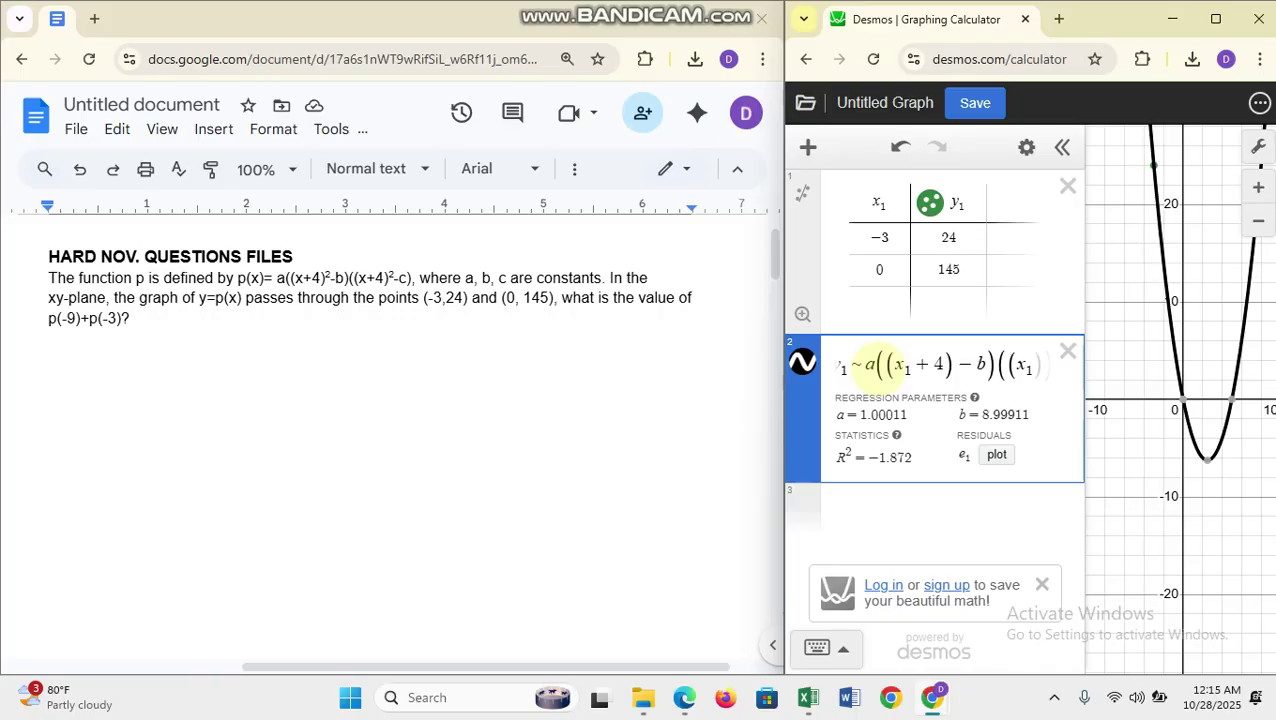
pyautogui.write('+')
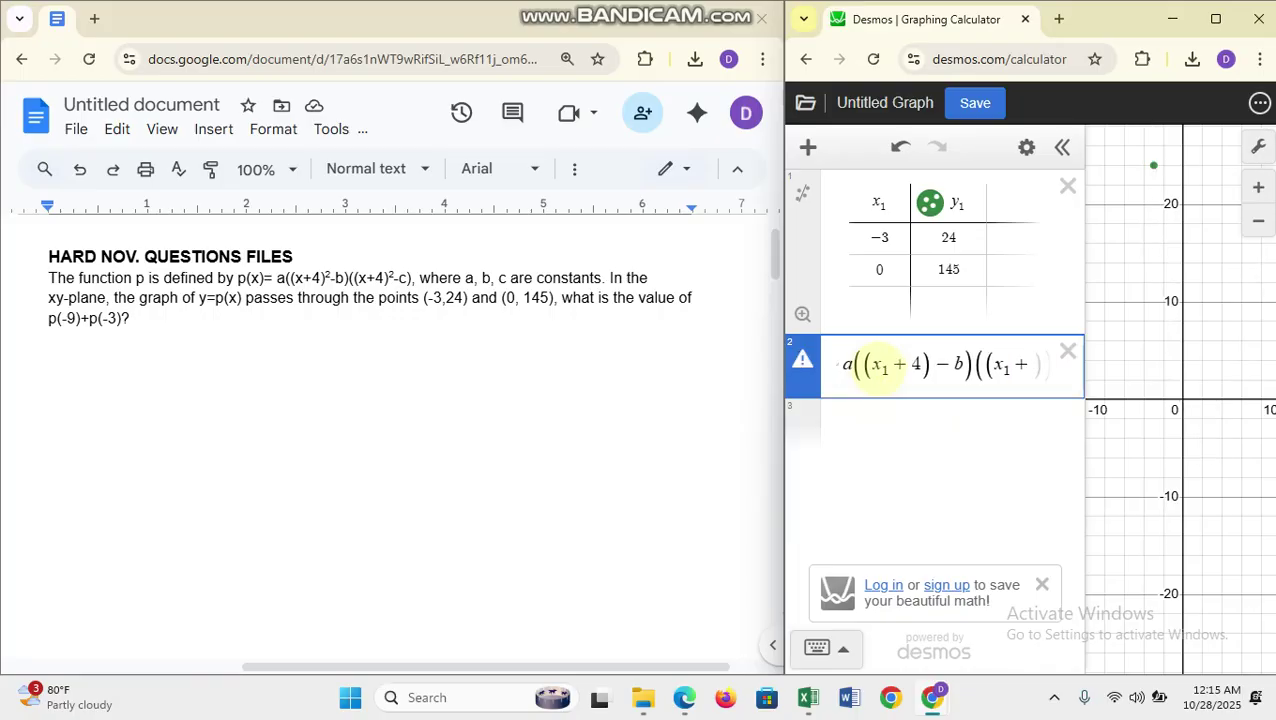
pyautogui.write('4')
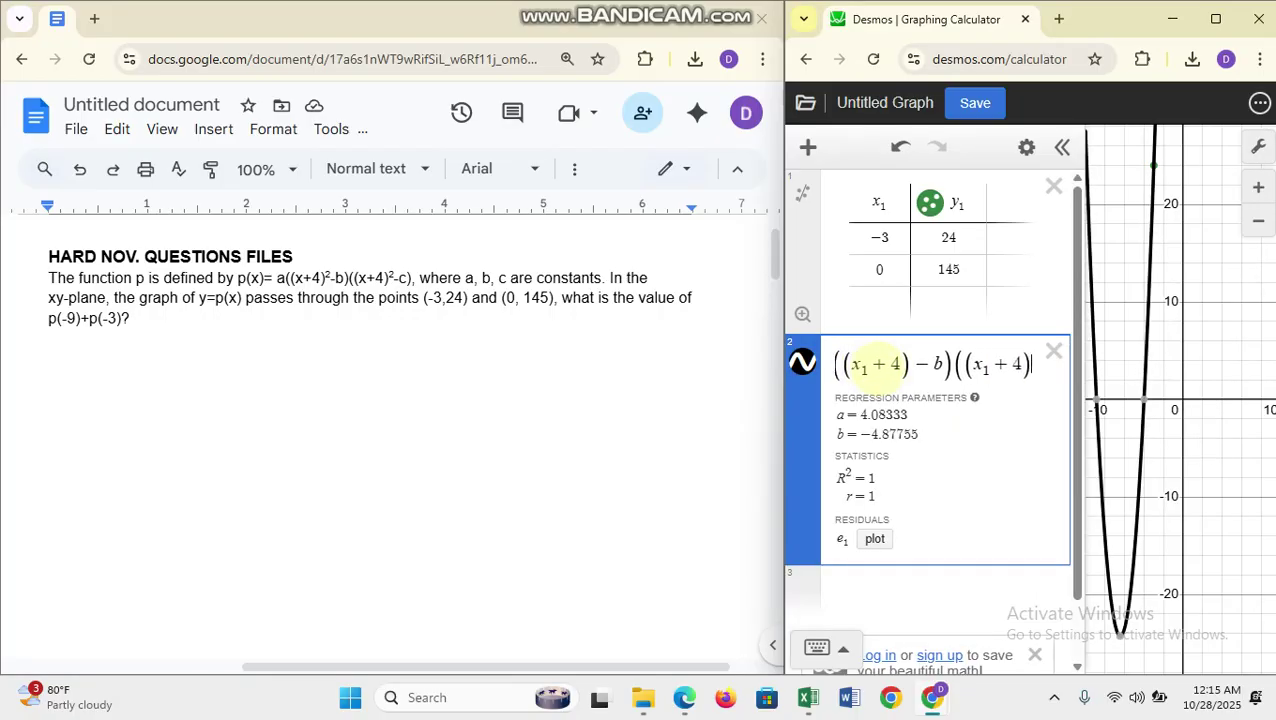
pyautogui.write('-')
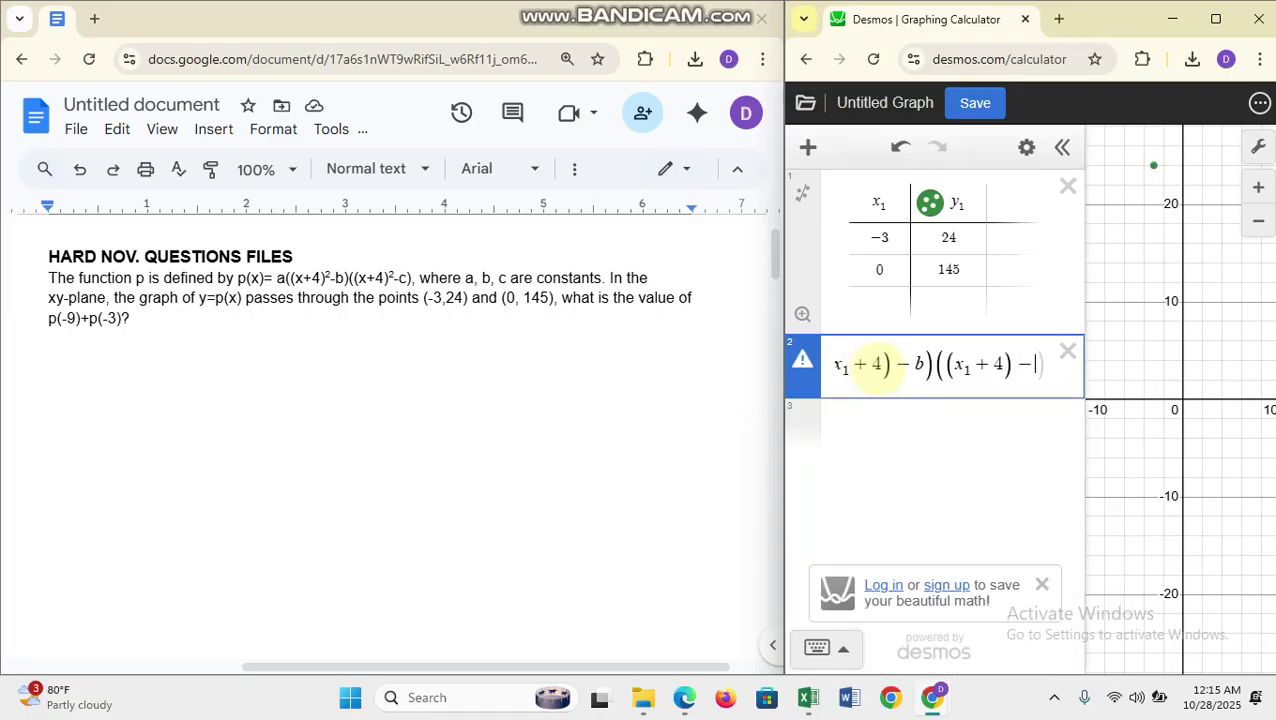
pyautogui.press('BackSpace')
pyautogui.write('-4')
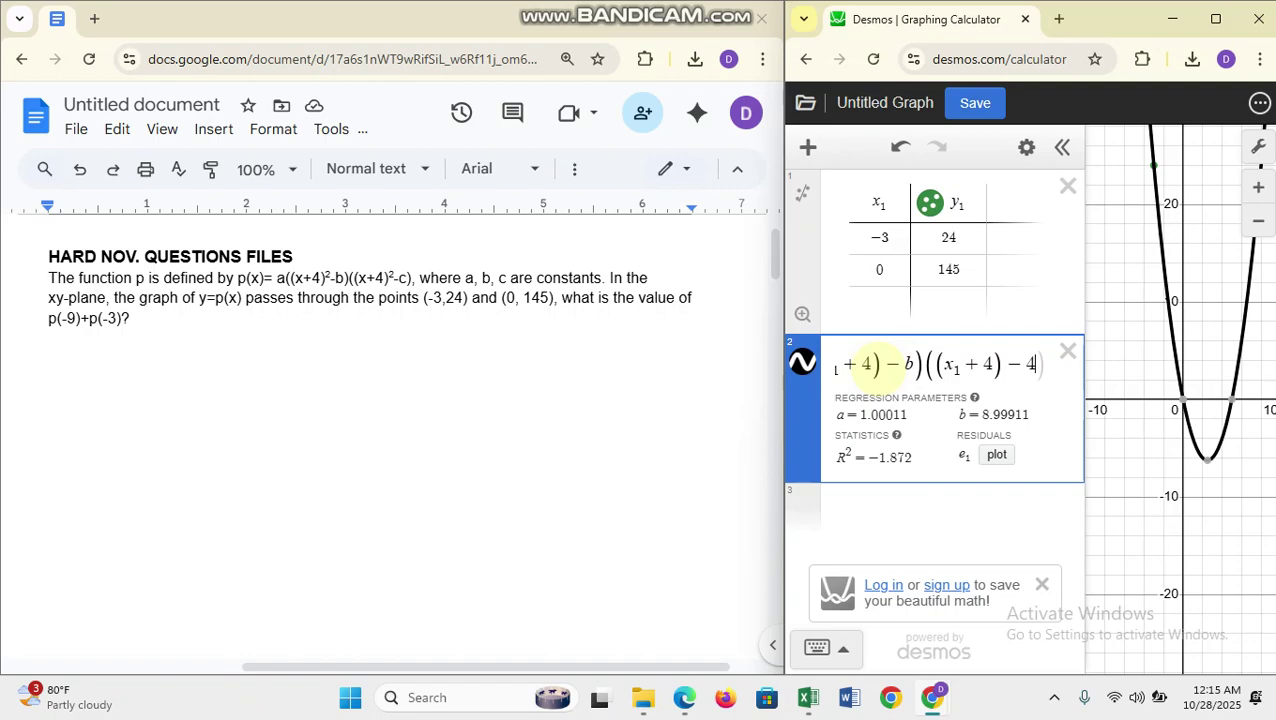
pyautogui.press('BackSpace')
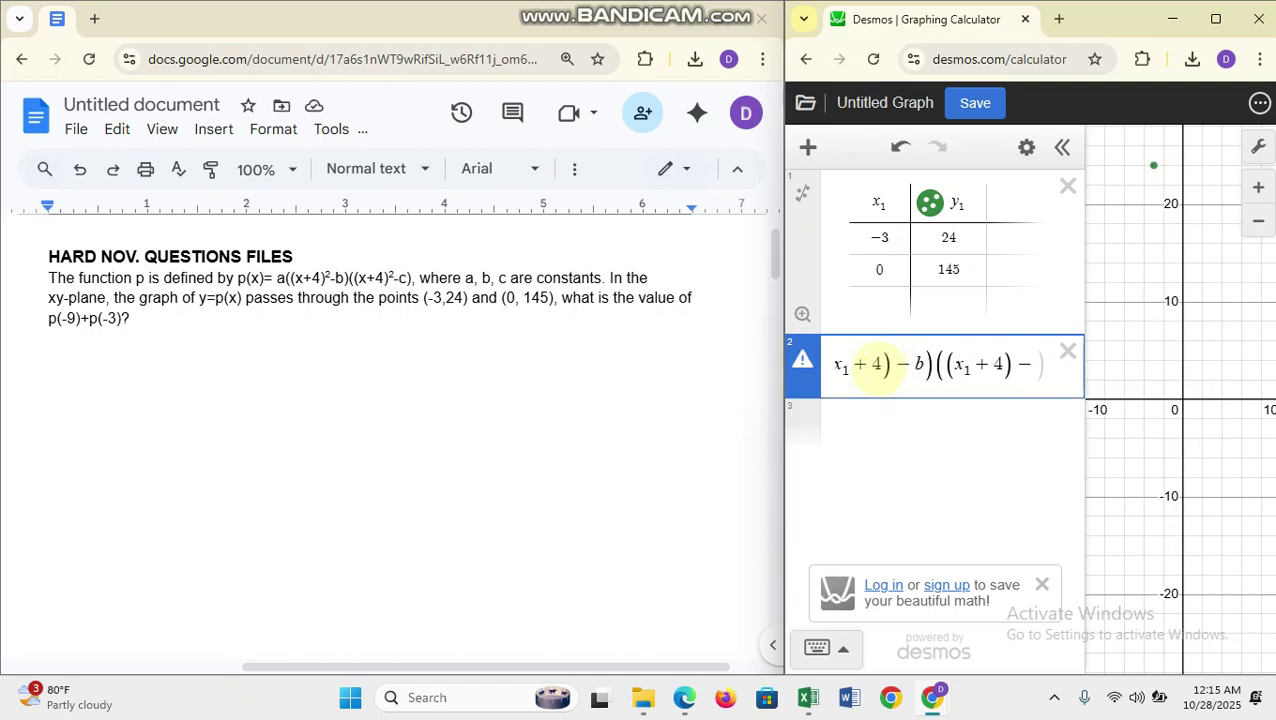
pyautogui.write('c)')
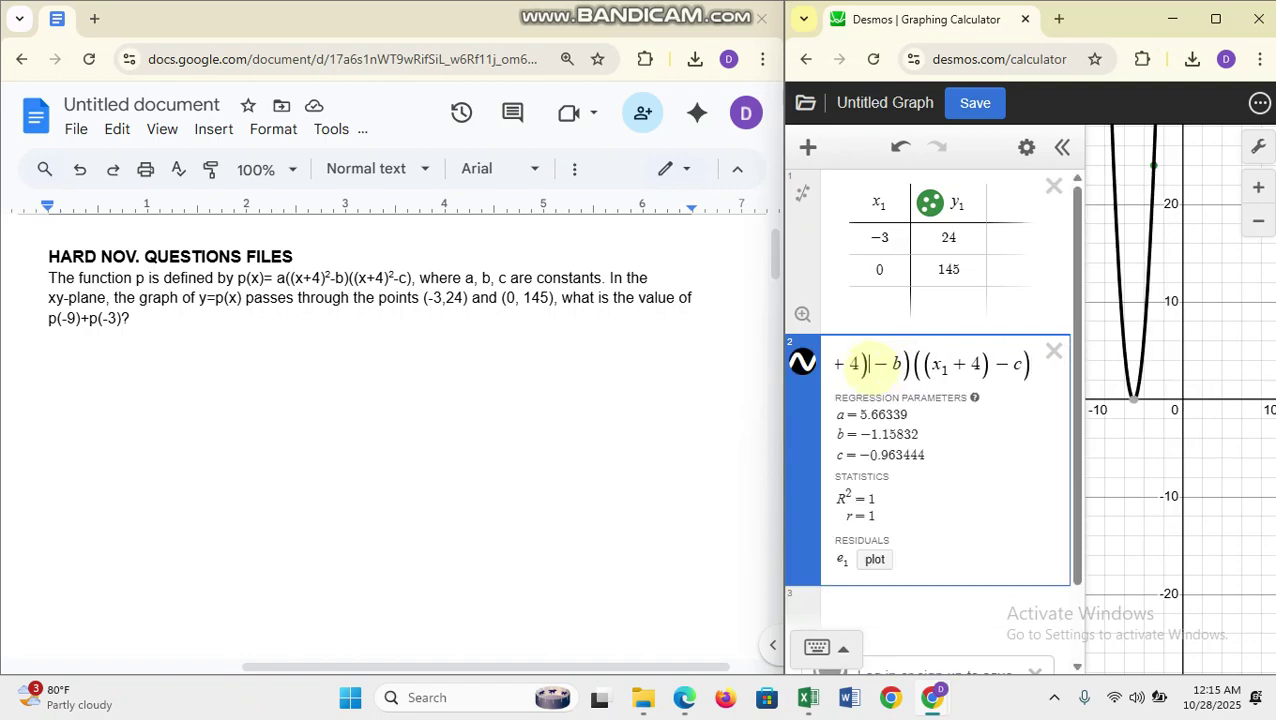
# - Square both (x₁+4) terms in the regression formula
pyautogui.click(832, 647)
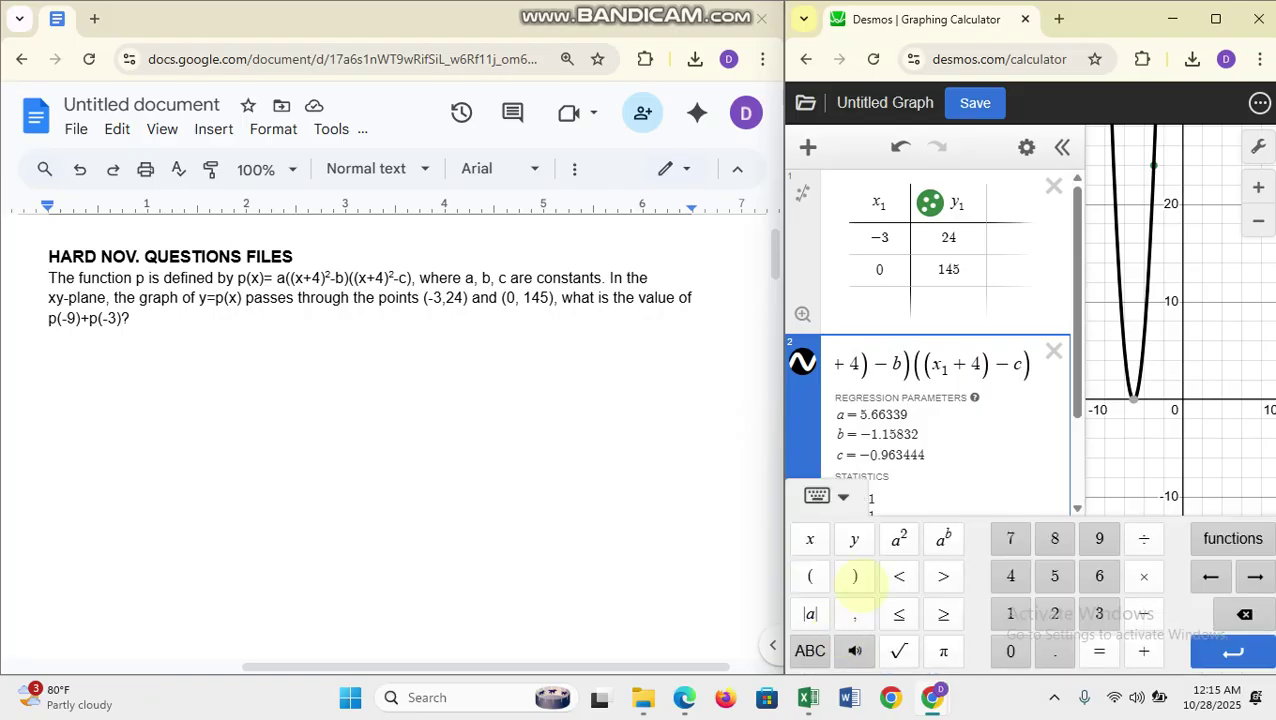
pyautogui.click(899, 539)
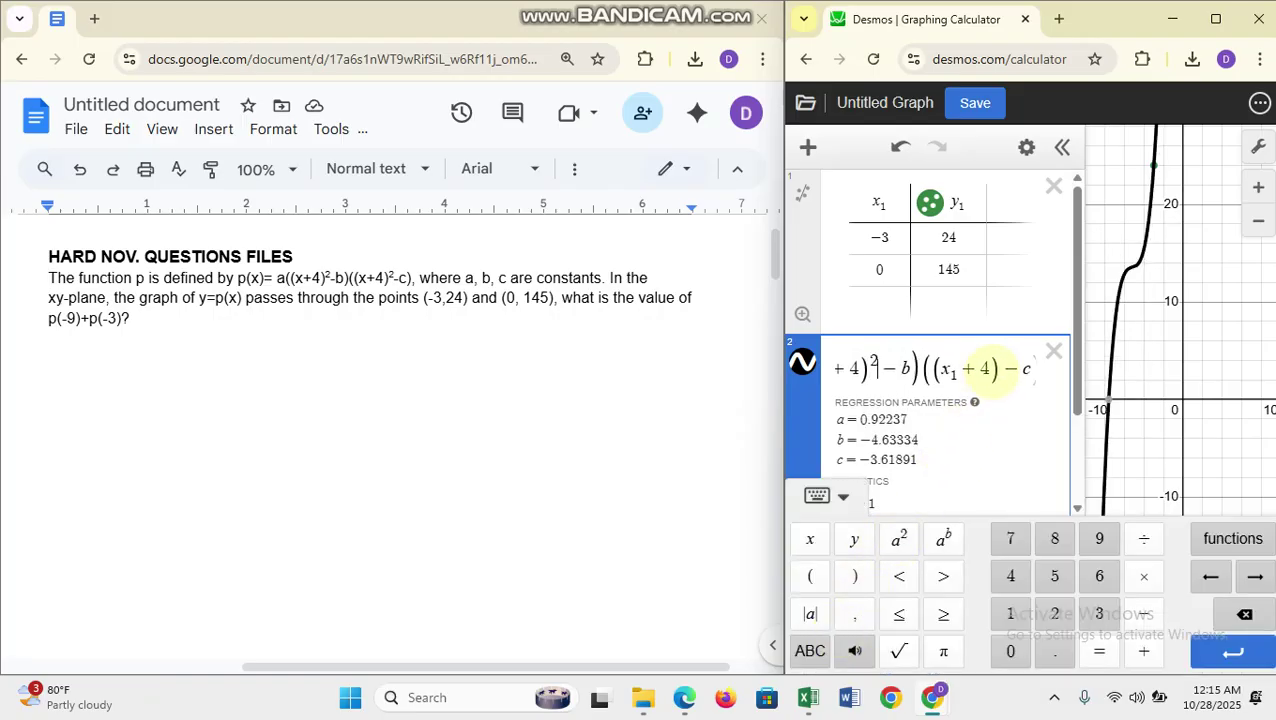
pyautogui.click(899, 539)
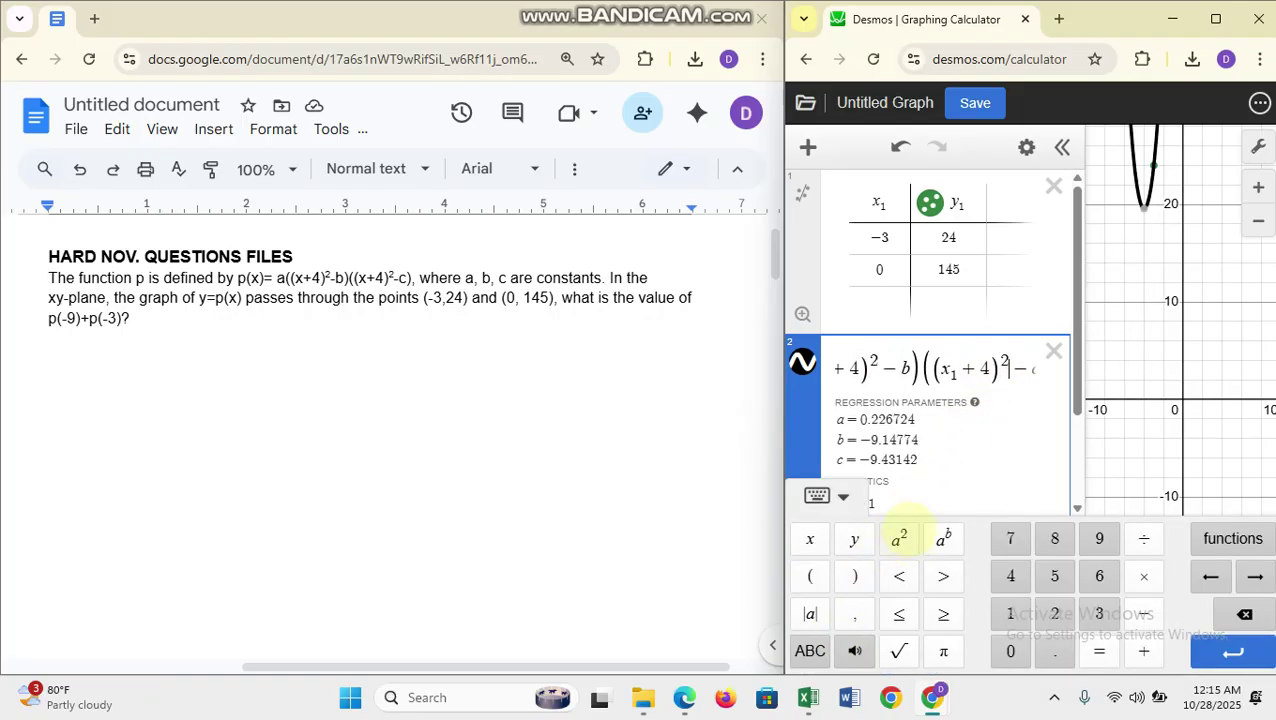
pyautogui.click(838, 497)
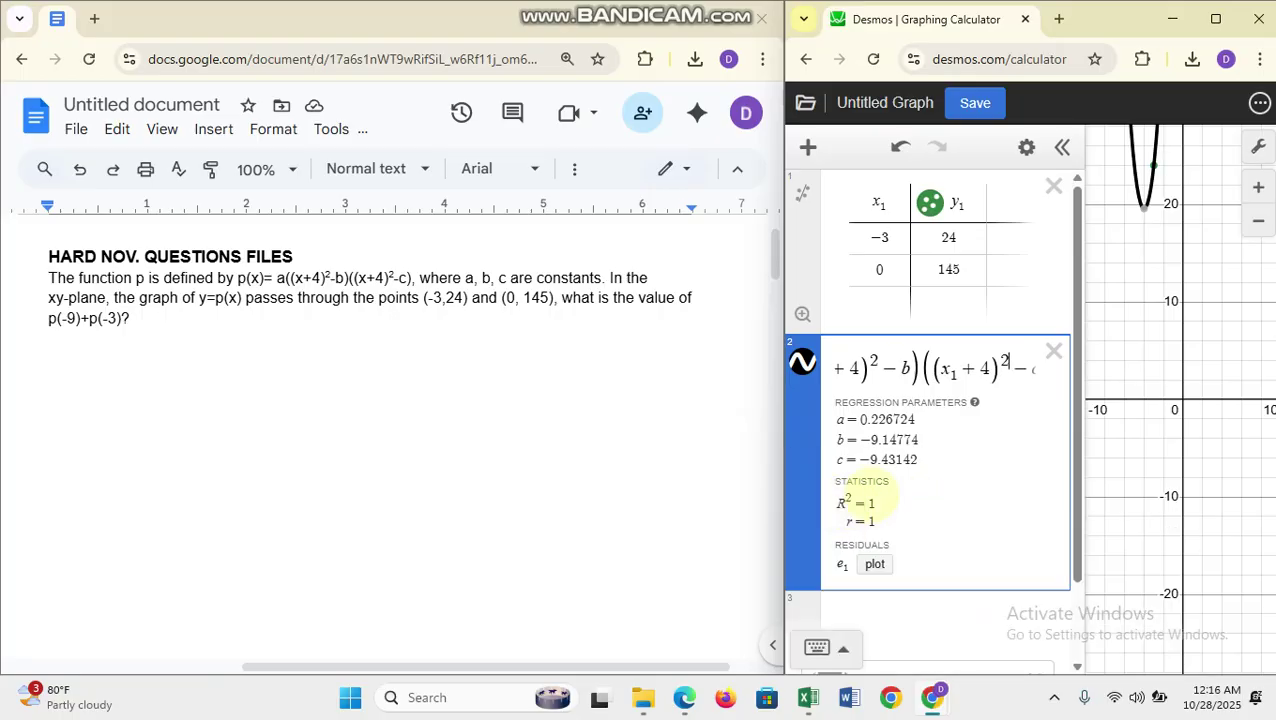
# - Review the regression formula back to its beginning, along with its fitted parameters and statistics
pyautogui.press('Left')
pyautogui.press('Left')
pyautogui.press('Left')
pyautogui.press('Left')
pyautogui.press('Left')
pyautogui.press('Left')
pyautogui.press('Left')
pyautogui.press('Left')
pyautogui.press('Left')
pyautogui.press('Left')
pyautogui.press('Left')
pyautogui.press('Left')
pyautogui.press('Left')
pyautogui.press('Left')
pyautogui.press('Left')
pyautogui.press('Left')
pyautogui.press('Left')
pyautogui.press('Left')
pyautogui.press('Left')
pyautogui.press('Left')
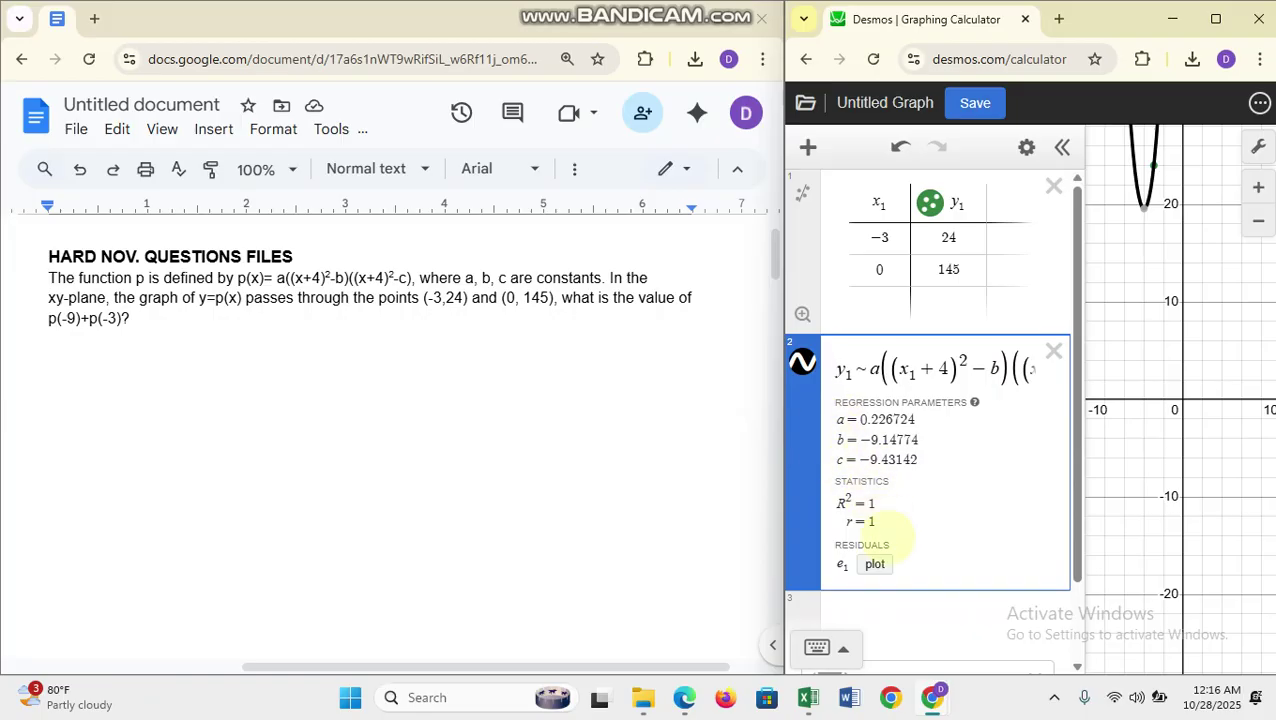
pyautogui.scroll(-2, 887, 538)
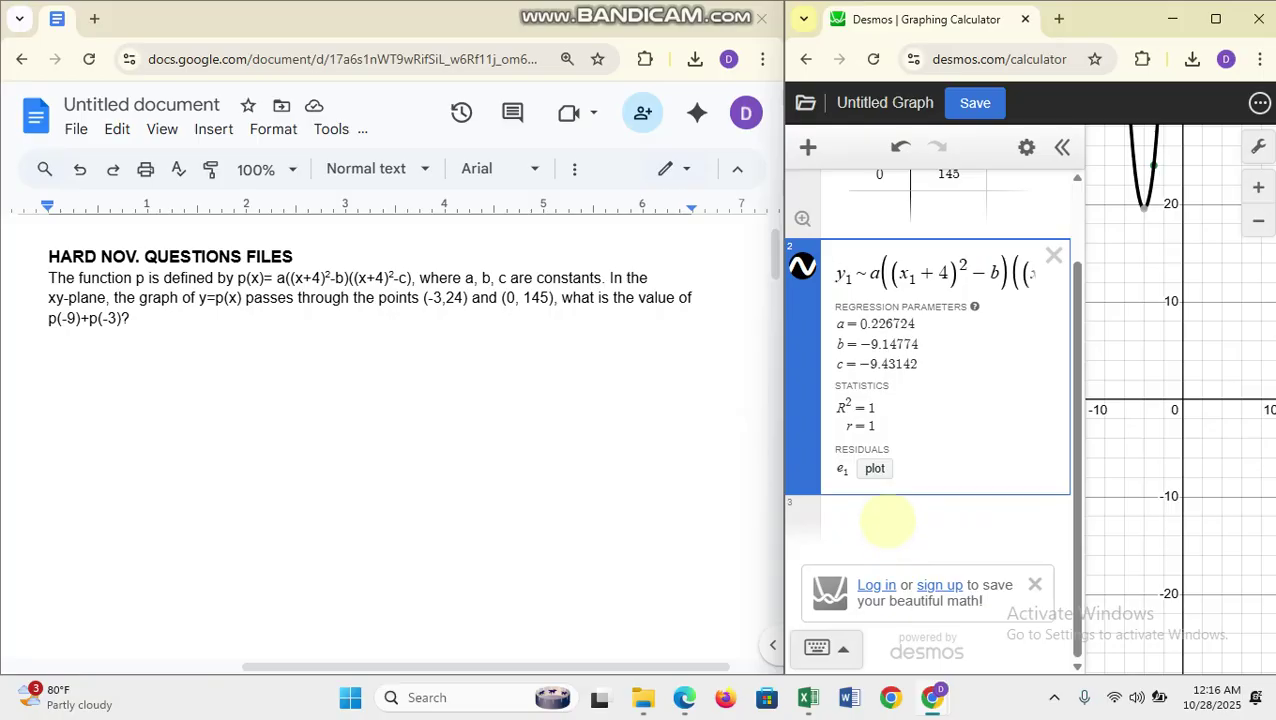
# - Copy the whole regression formula y₁ ~ a((x₁+4)²-b)((x₁+4)²-c) into the empty expression below it
pyautogui.click(887, 520)
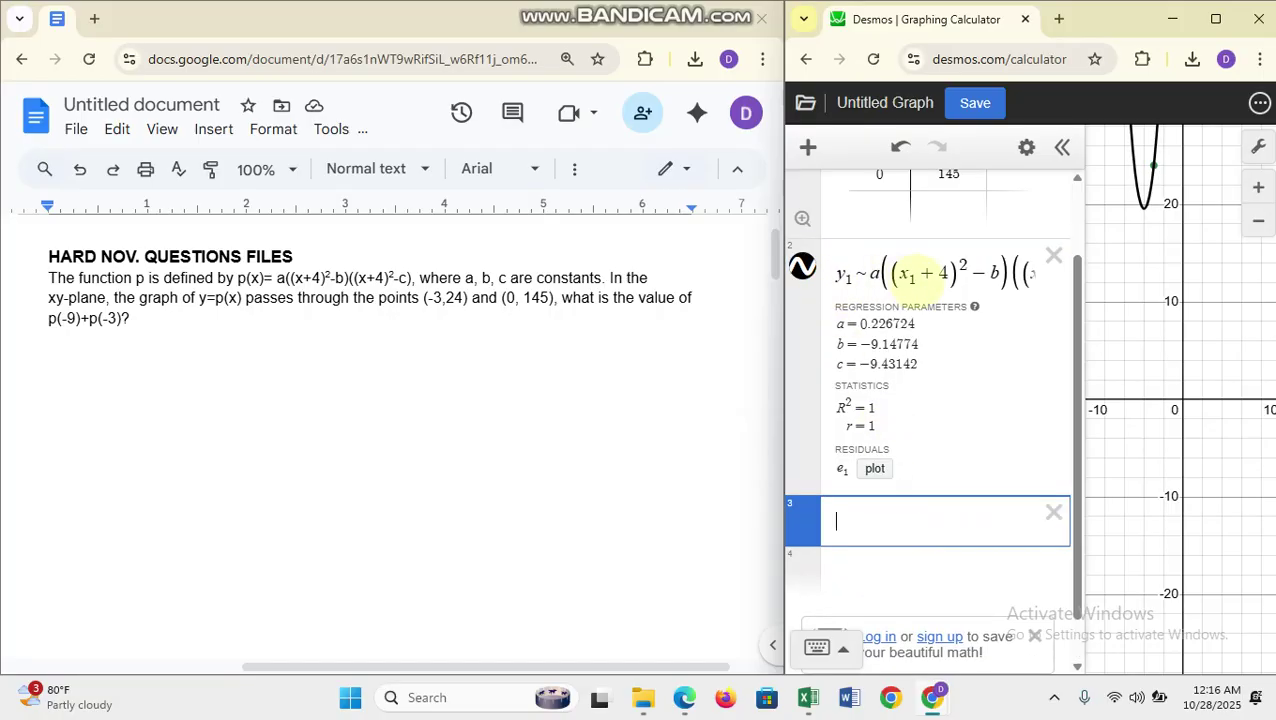
pyautogui.rightClick(850, 272)
pyautogui.press('Escape')
pyautogui.click(848, 272)
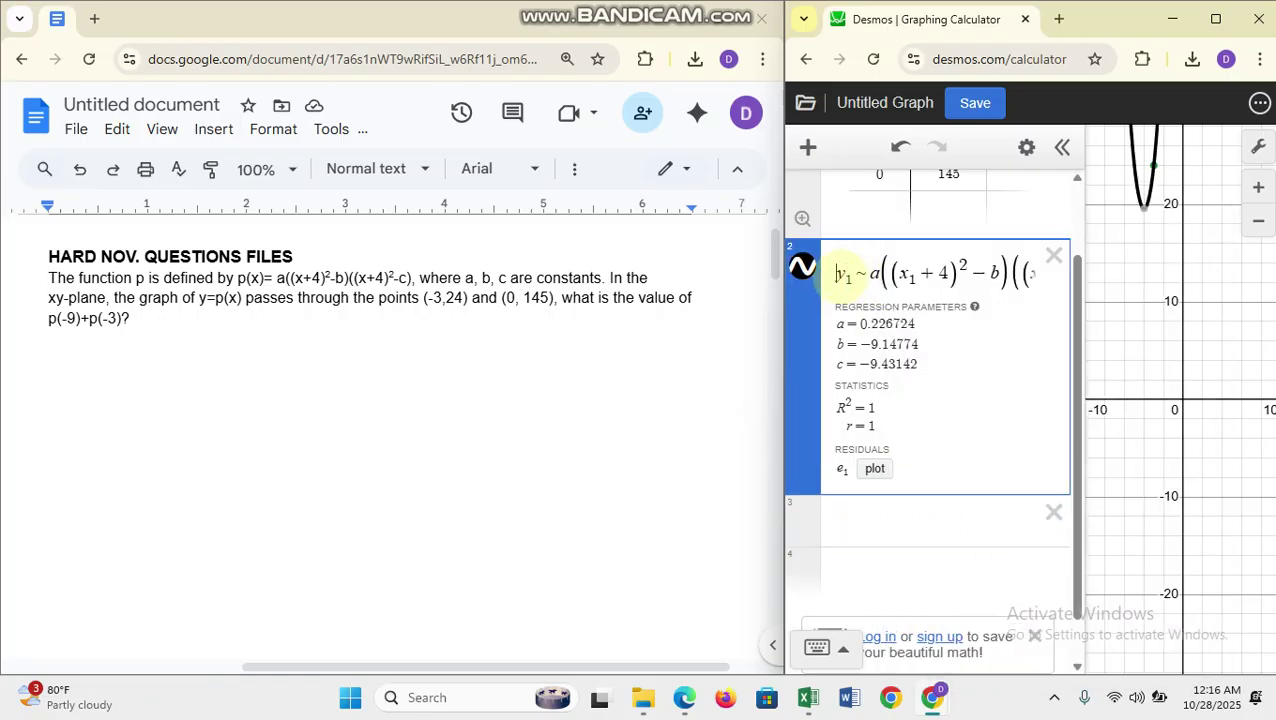
pyautogui.moveTo(848, 272); pyautogui.dragTo(1155, 270)
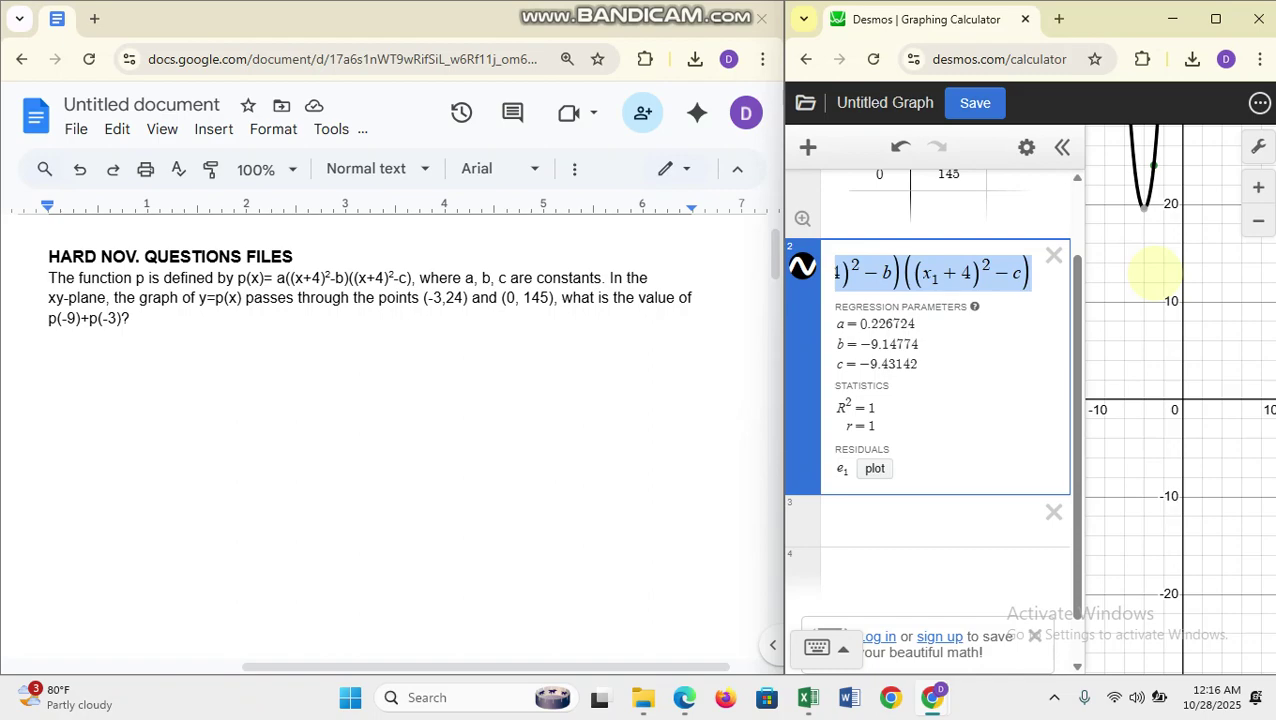
pyautogui.click(962, 518)
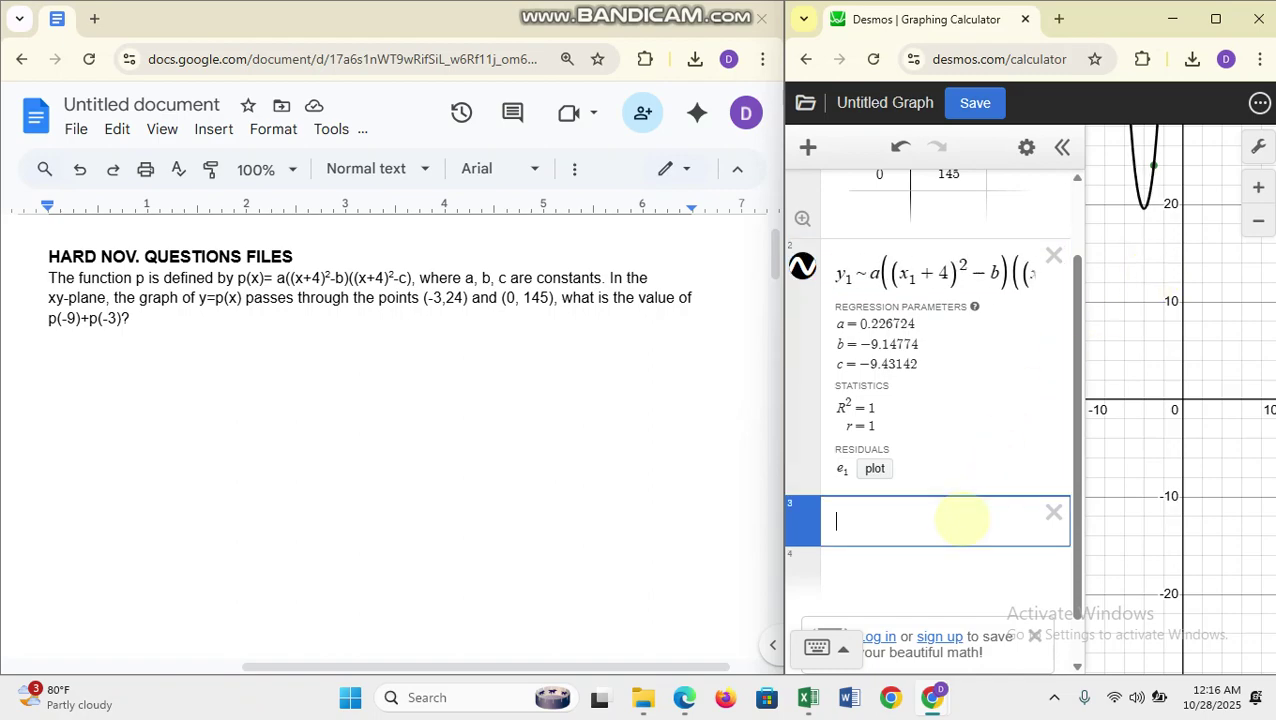
pyautogui.write('y_1~a((x_1+4)^2-b)((x_1+4)^2-c)')
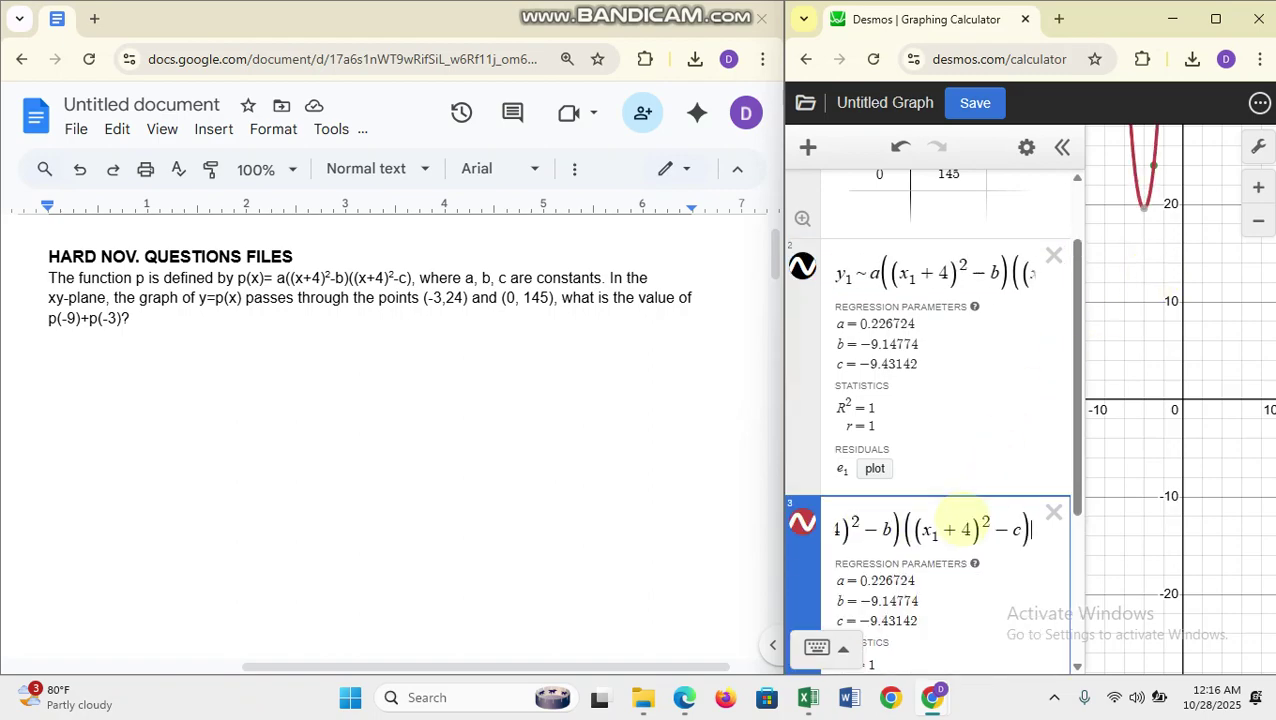
# - Replace the left side of the copied formula, y₁ ~, with p(x) = to turn it into a function definition
pyautogui.press('Left')
pyautogui.press('Left')
pyautogui.press('Left')
pyautogui.press('Left')
pyautogui.press('Left')
pyautogui.press('Left')
pyautogui.press('Left')
pyautogui.press('Left')
pyautogui.press('Left')
pyautogui.press('Left')
pyautogui.press('Left')
pyautogui.press('Left')
pyautogui.press('Left')
pyautogui.press('Left')
pyautogui.press('Left')
pyautogui.press('Left')
pyautogui.press('Left')
pyautogui.press('Left')
pyautogui.press('Left')
pyautogui.press('Left')
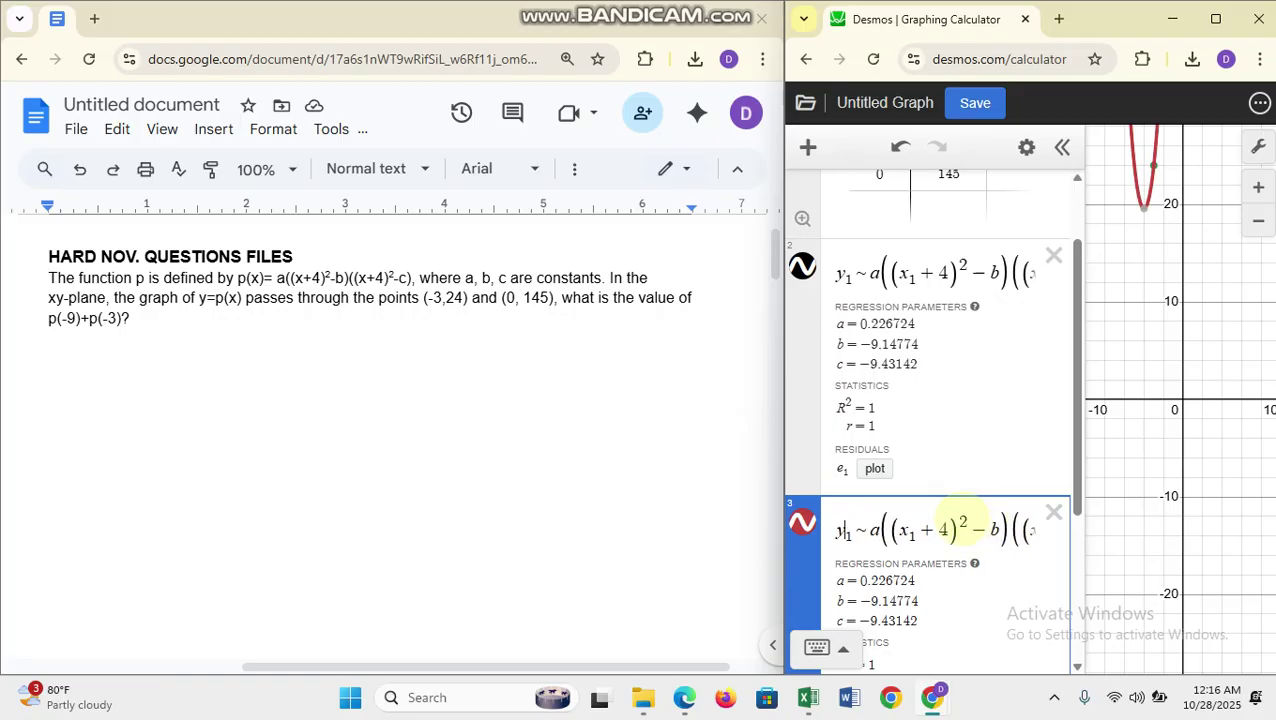
pyautogui.press('Right')
pyautogui.press('Right')
pyautogui.press('BackSpace')
pyautogui.press('BackSpace')
pyautogui.write('p(')
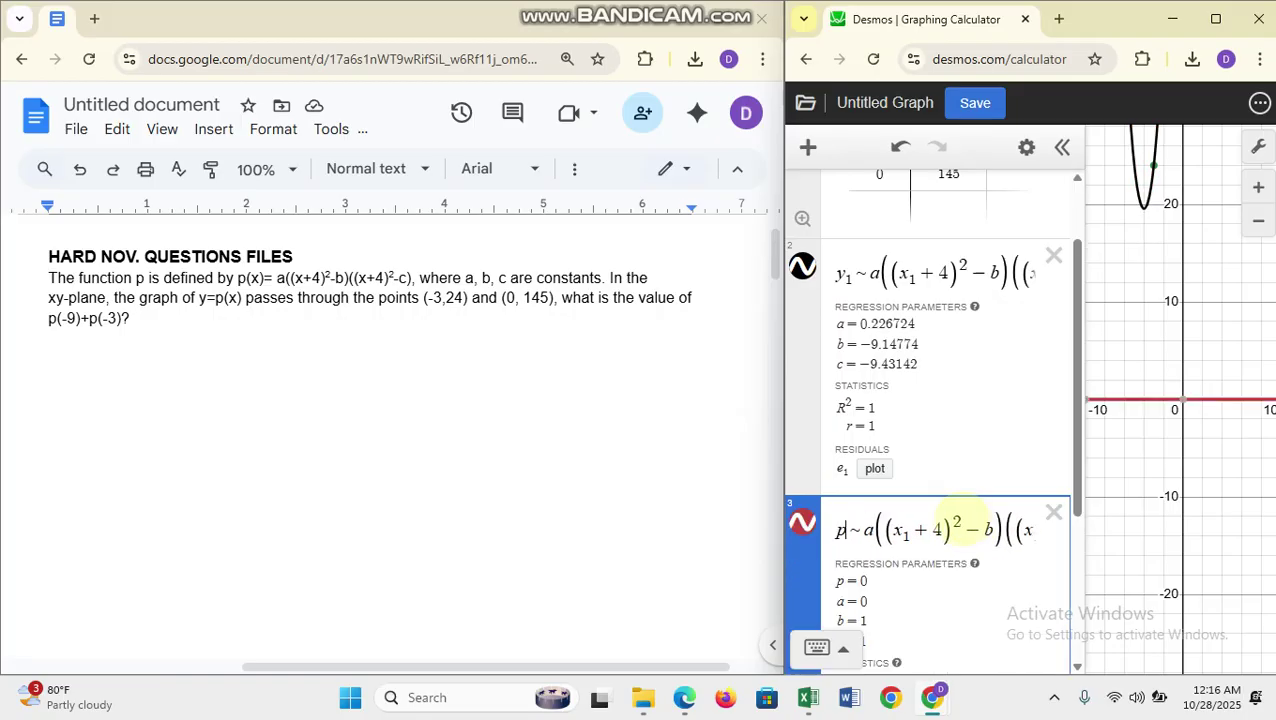
pyautogui.write('x)')
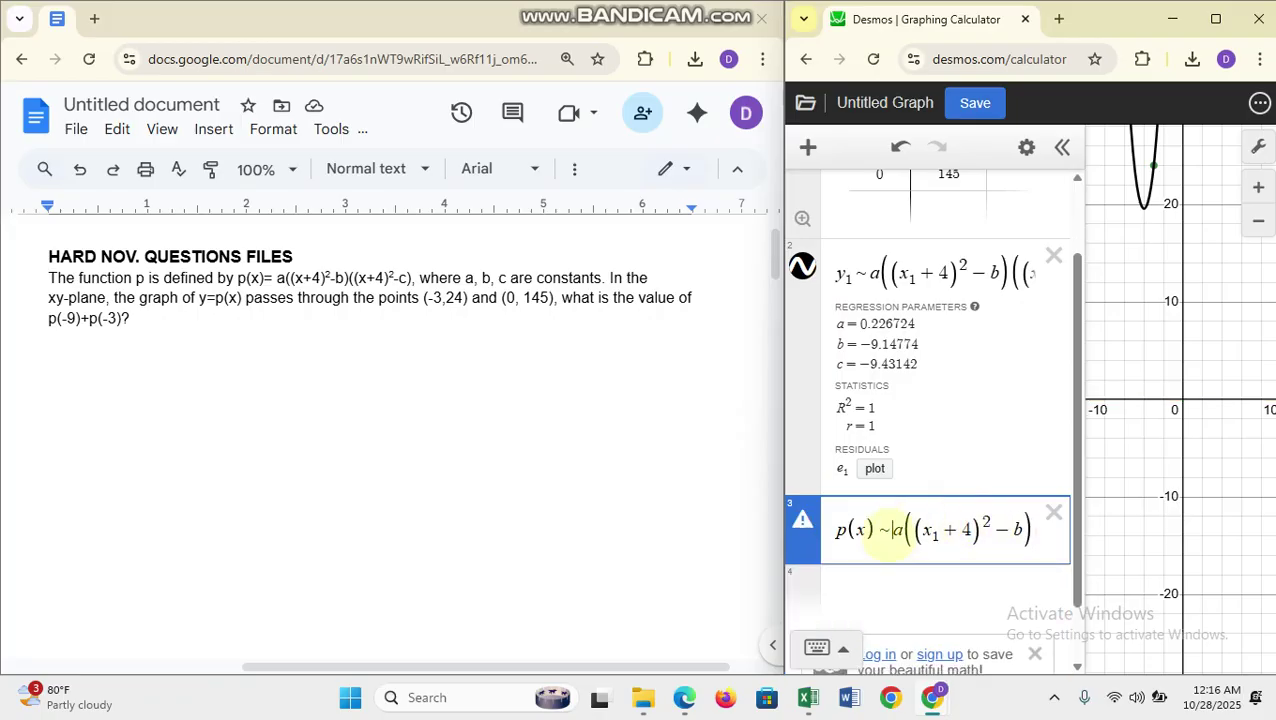
pyautogui.press('Delete')
pyautogui.write('=')
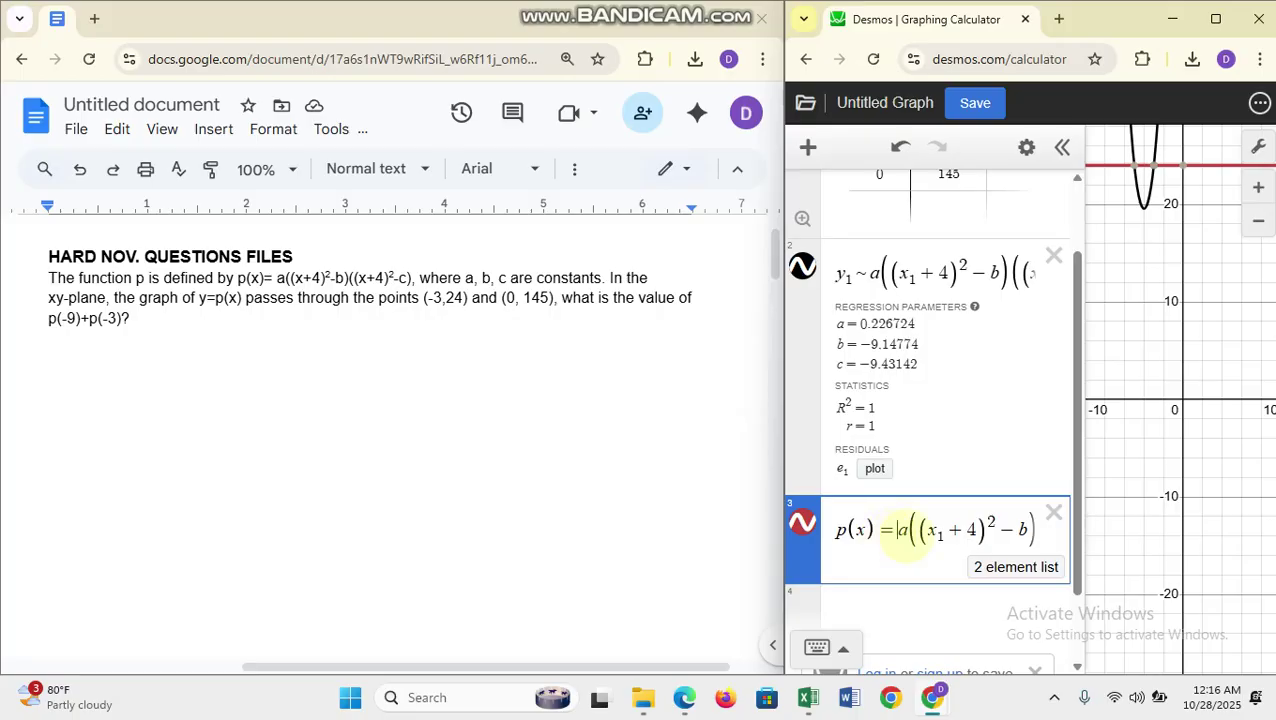
# - Replace the coefficient a in the p(x) definition with the fitted value 0.226724 copied from the regression parameters
pyautogui.press('Right')
pyautogui.click(900, 326)
pyautogui.hotkey('ctrl', 'c')
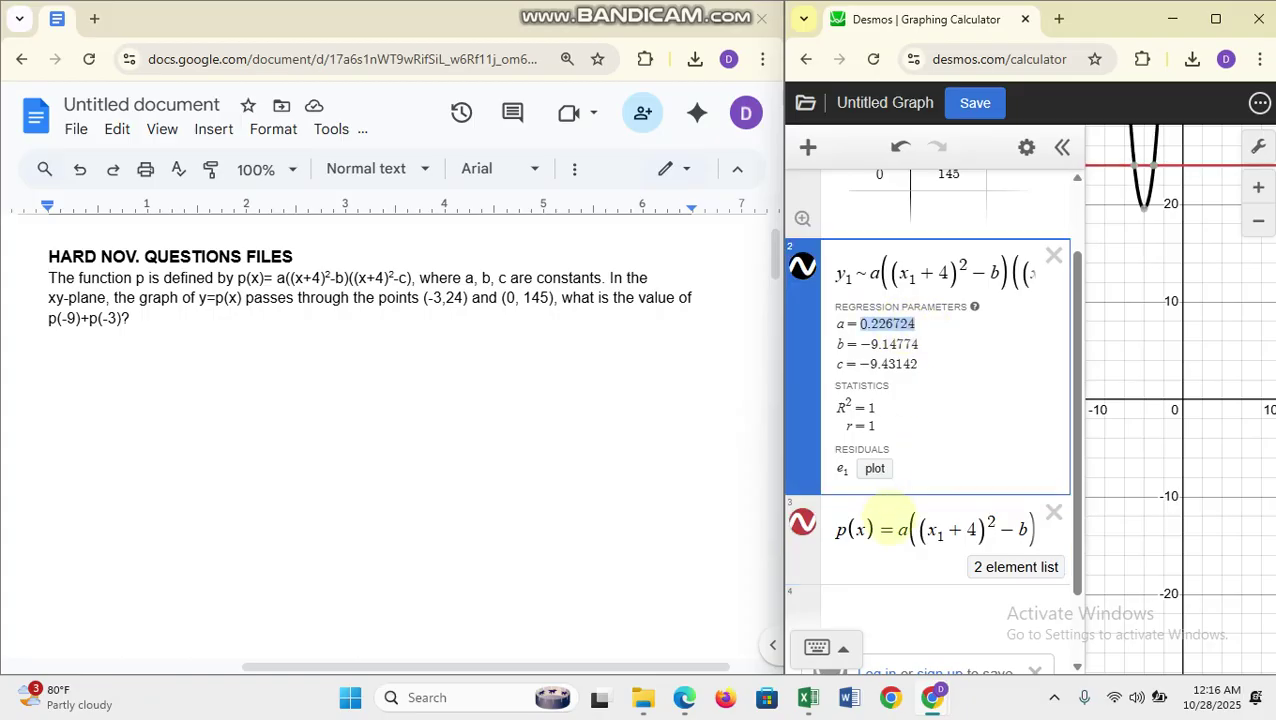
pyautogui.click(903, 530)
pyautogui.press('BackSpace')
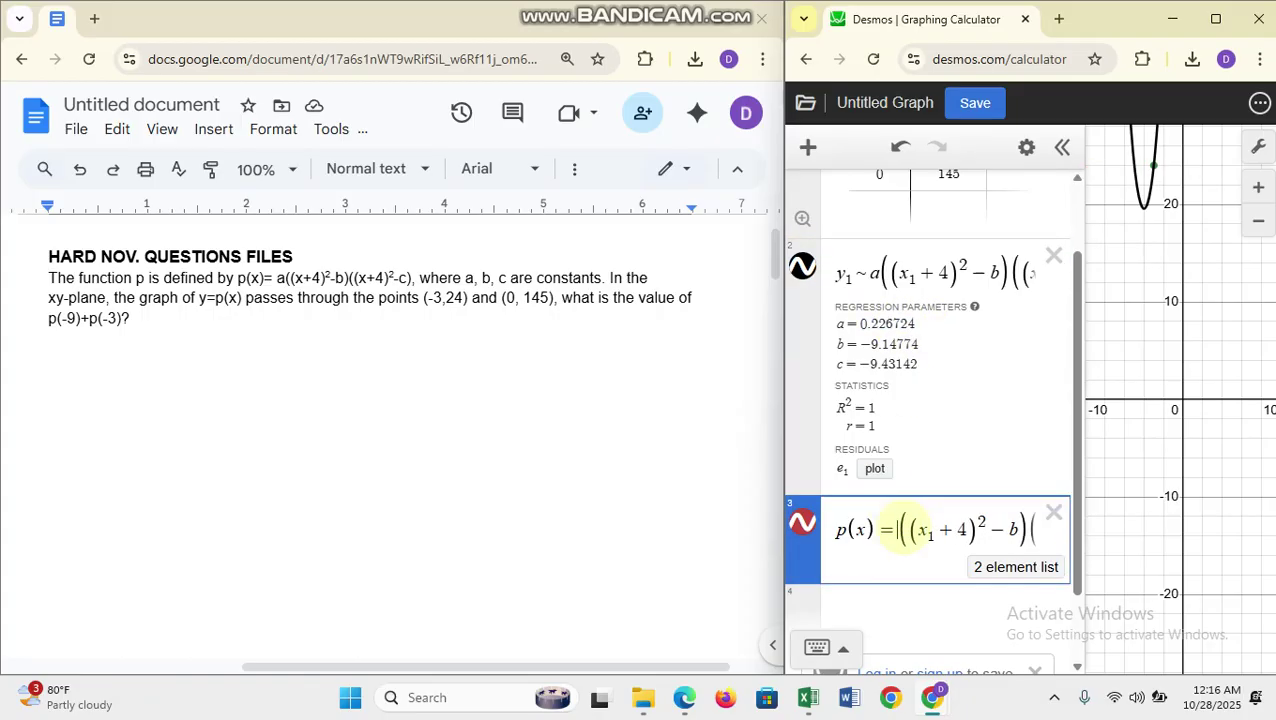
pyautogui.hotkey('ctrl', 'v')
# - Remove the subscript 1 from x in the first factor of p(x)
pyautogui.press('Right')
pyautogui.press('Right')
pyautogui.press('Right')
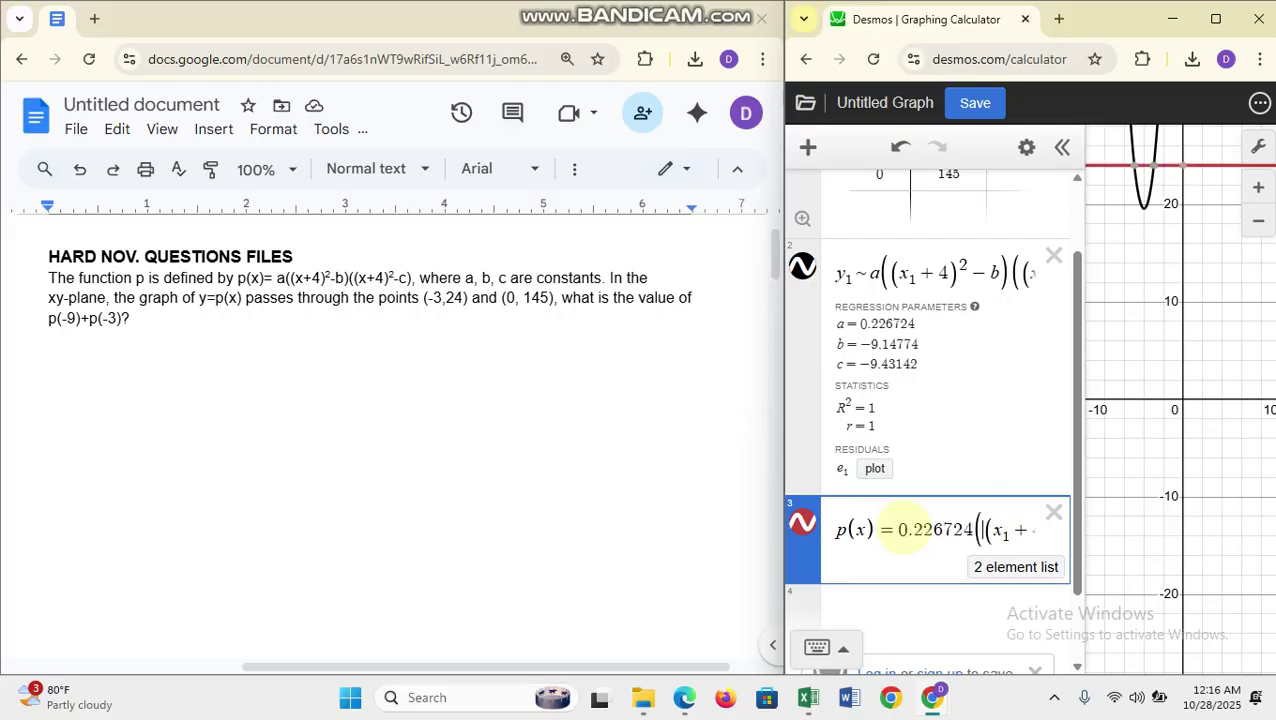
pyautogui.press('BackSpace')
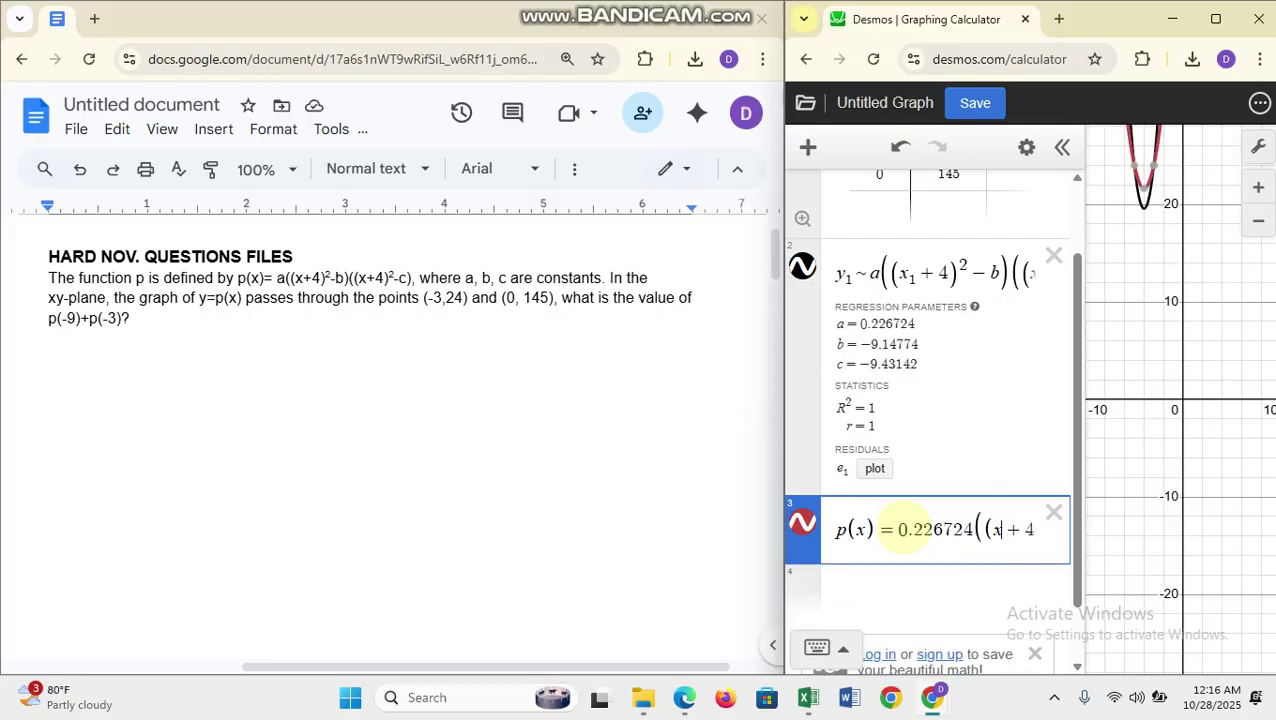
# - Replace b in the first factor of p(x) with the fitted value -9.14774 copied from the regression parameters
pyautogui.press('Right')
pyautogui.press('Right')
pyautogui.press('Right')
pyautogui.press('Right')
pyautogui.press('Right')
pyautogui.press('Right')
pyautogui.press('Right')
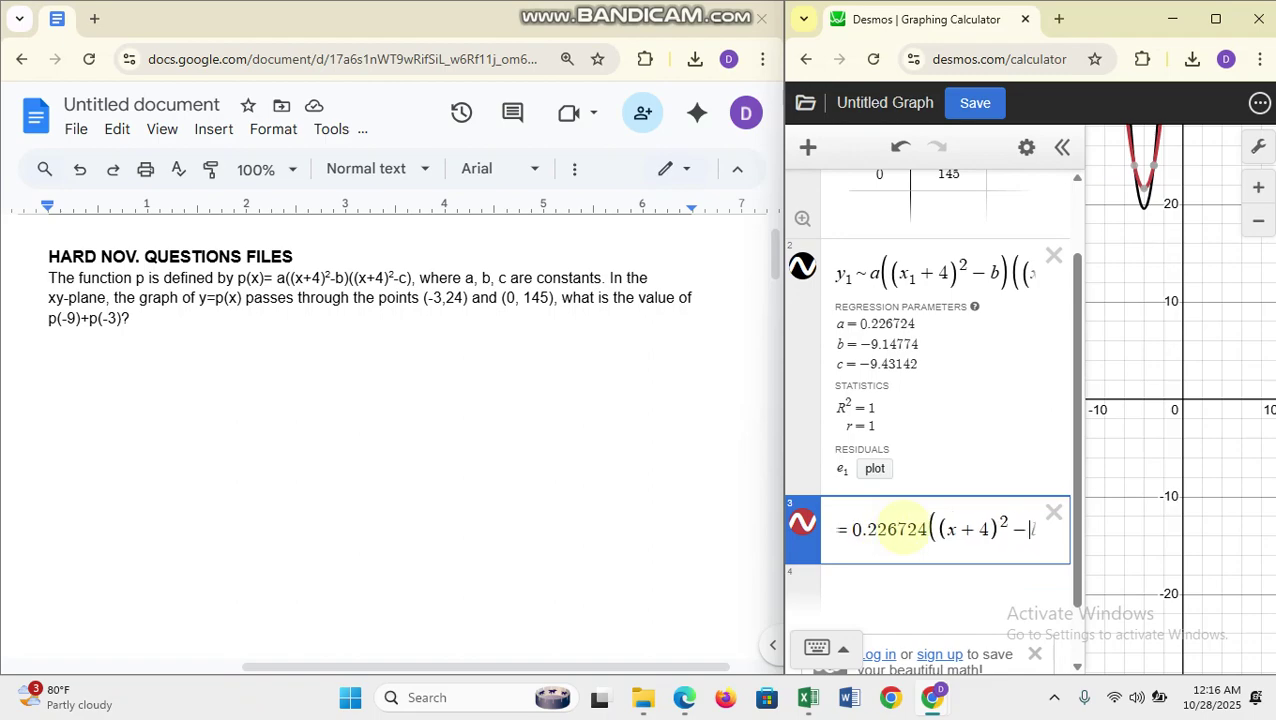
pyautogui.press('BackSpace')
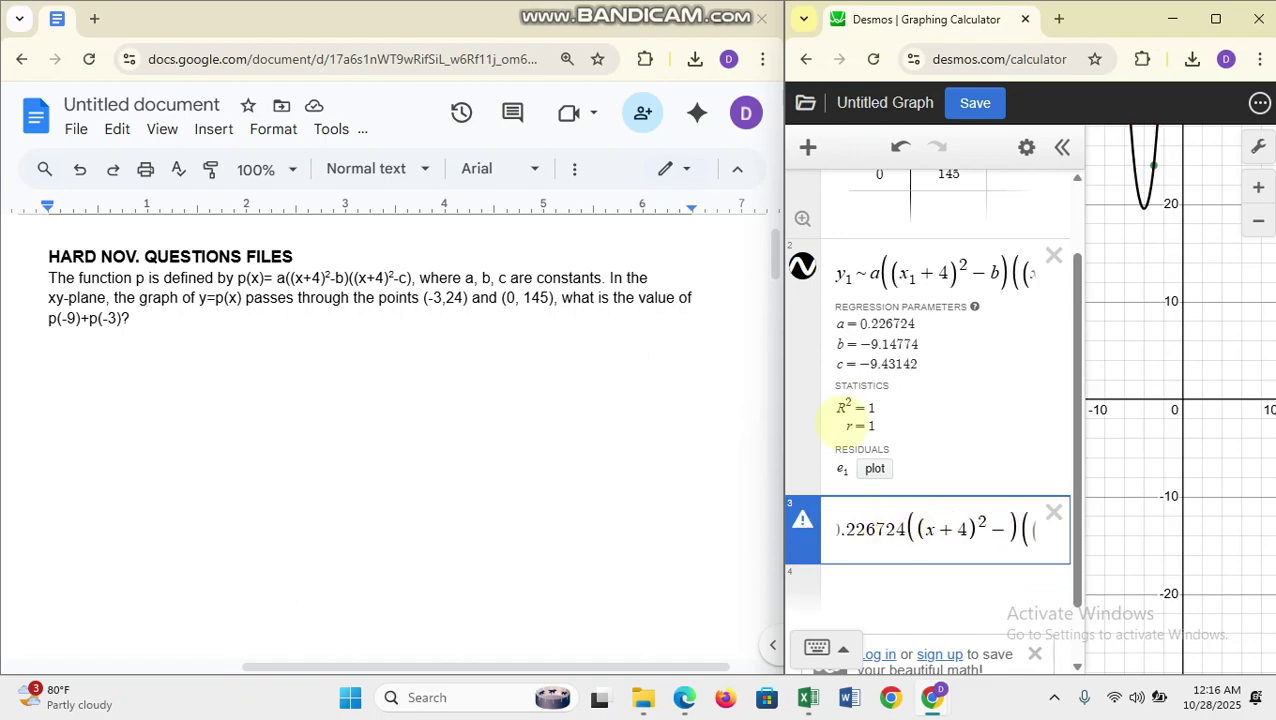
pyautogui.moveTo(860, 344); pyautogui.dragTo(936, 342)
pyautogui.hotkey('ctrl', 'c')
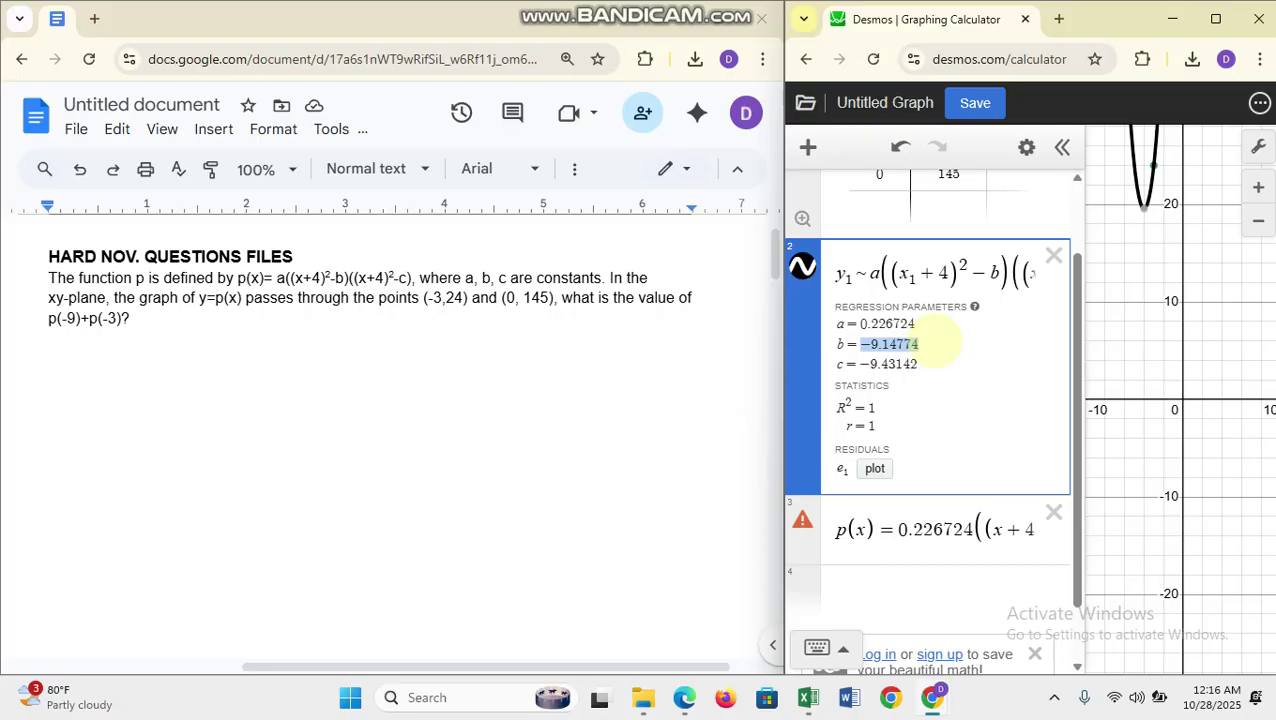
pyautogui.click(985, 528)
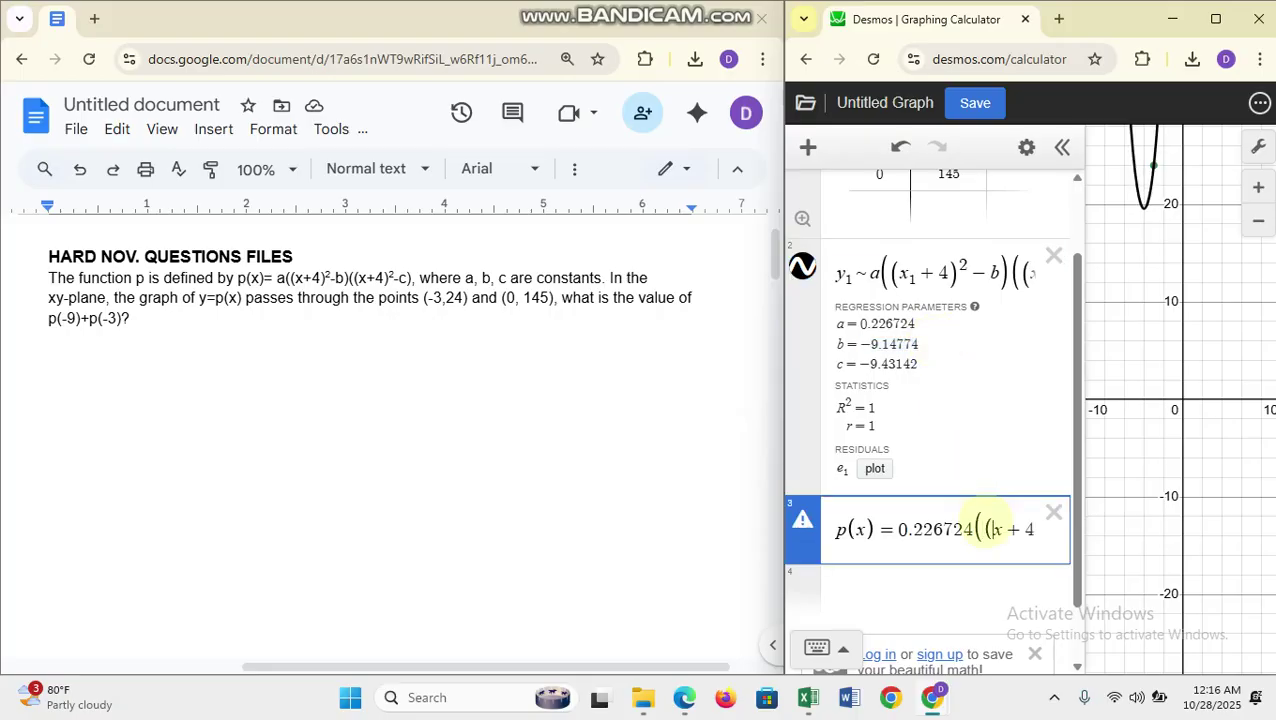
pyautogui.press('Right')
pyautogui.press('Right')
pyautogui.press('Right')
pyautogui.press('Right')
pyautogui.press('Right')
pyautogui.press('Right')
pyautogui.press('Right')
pyautogui.press('Right')
pyautogui.press('Right')
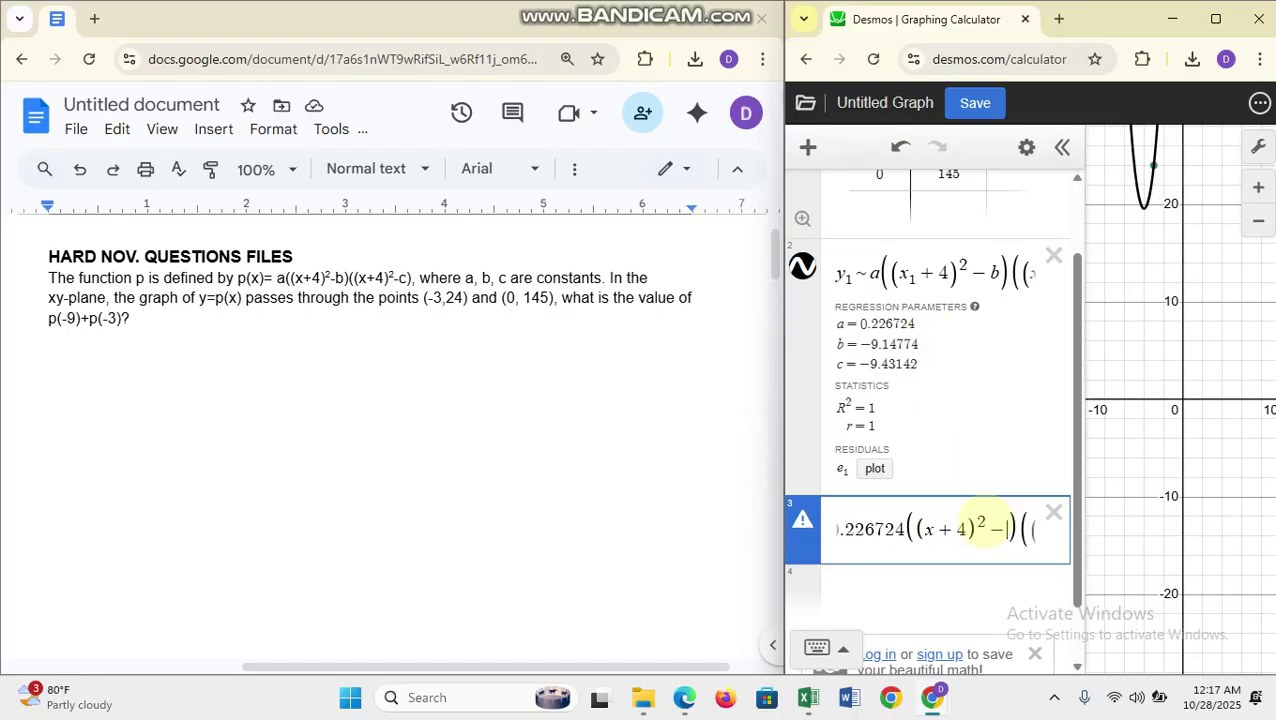
pyautogui.hotkey('ctrl', 'v')
# - Remove the subscript 1 from x in the second factor of p(x)
pyautogui.press('Right')
pyautogui.press('Right')
pyautogui.press('Right')
pyautogui.press('Right')
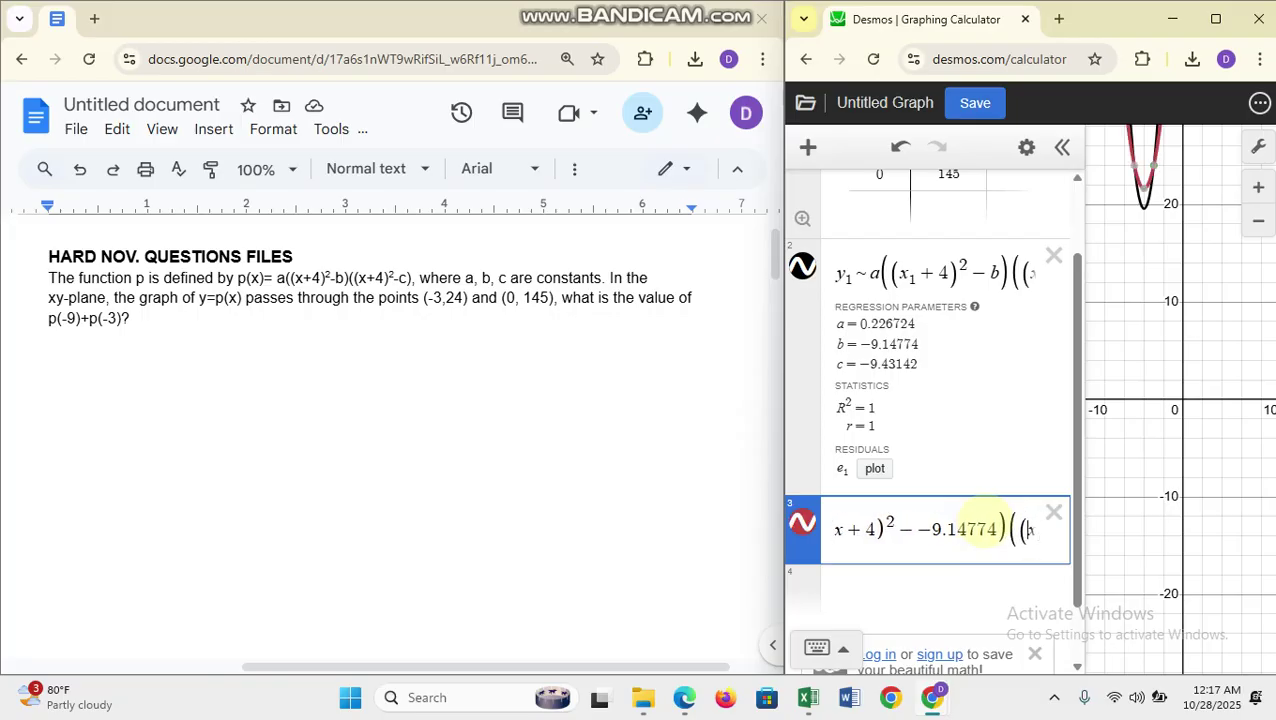
pyautogui.press('Right')
pyautogui.press('Right')
pyautogui.press('BackSpace')
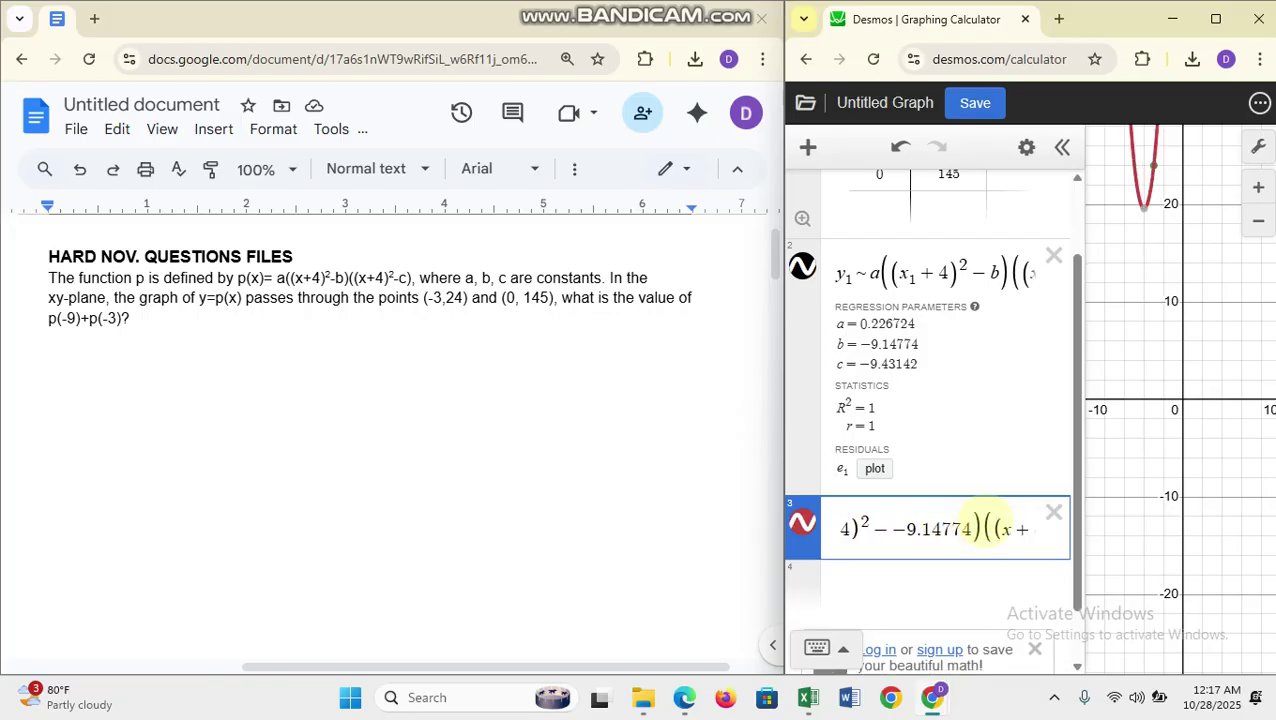
# - Replace c in the second factor of p(x) with the fitted value -9.43142 copied from the regression parameters
pyautogui.press('Right')
pyautogui.press('Right')
pyautogui.press('Right')
pyautogui.press('Right')
pyautogui.press('Right')
pyautogui.press('Right')
pyautogui.press('Right')
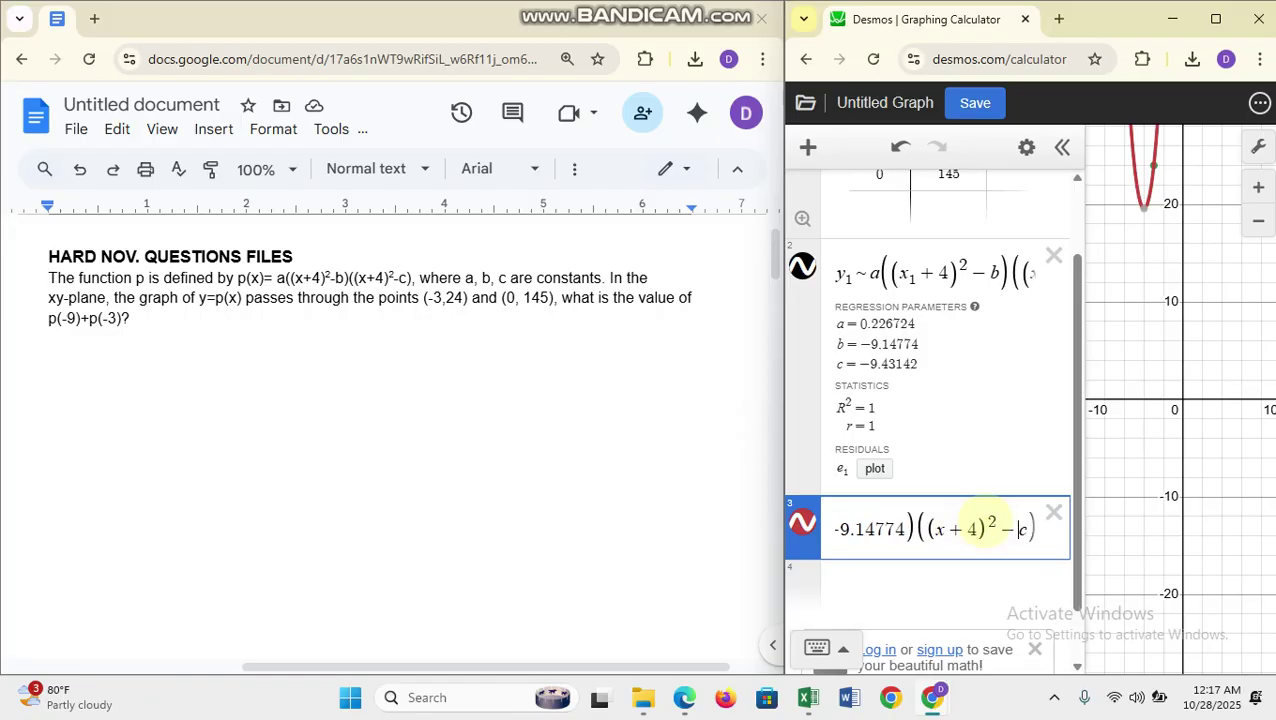
pyautogui.press('BackSpace')
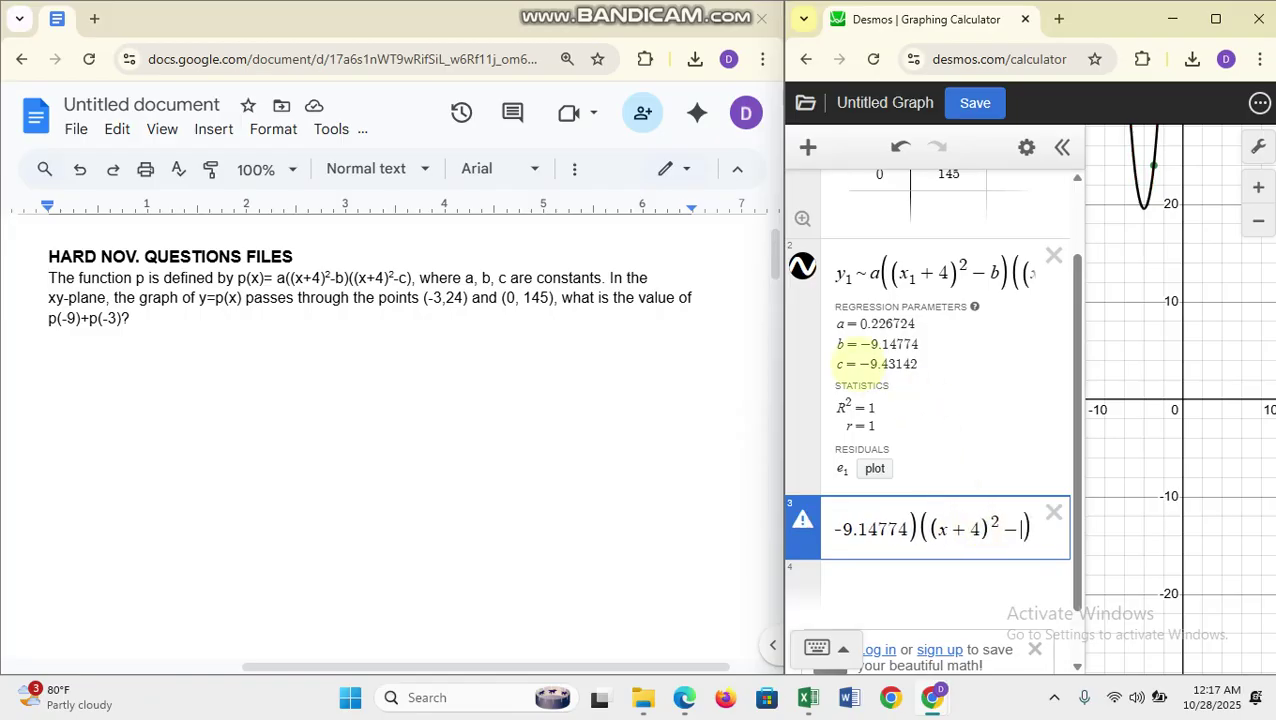
pyautogui.moveTo(858, 364); pyautogui.dragTo(922, 366)
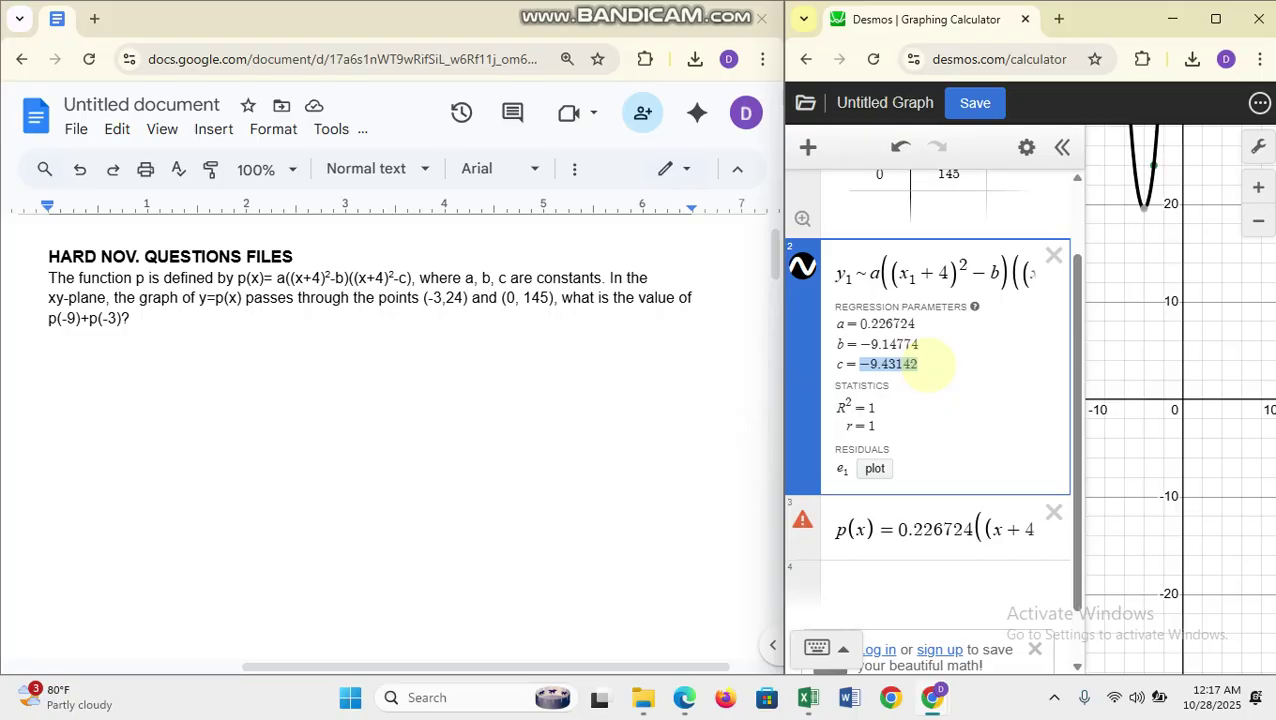
pyautogui.click(966, 532)
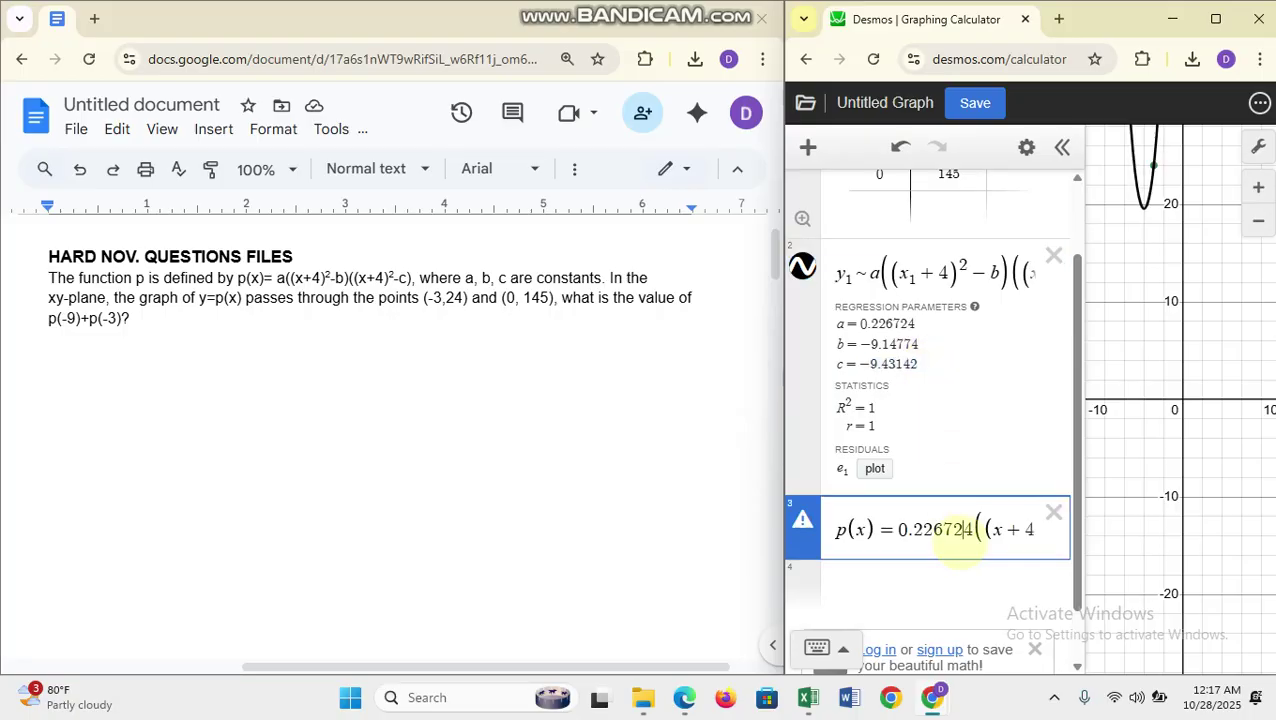
pyautogui.press('Right')
pyautogui.press('Right')
pyautogui.press('Right')
pyautogui.press('Right')
pyautogui.press('Right')
pyautogui.press('Right')
pyautogui.press('Right')
pyautogui.press('Right')
pyautogui.press('Right')
pyautogui.press('Right')
pyautogui.press('Right')
pyautogui.press('Right')
pyautogui.press('Right')
pyautogui.press('Right')
pyautogui.press('Right')
pyautogui.press('Right')
pyautogui.press('Right')
pyautogui.press('Right')
pyautogui.press('Right')
pyautogui.press('Right')
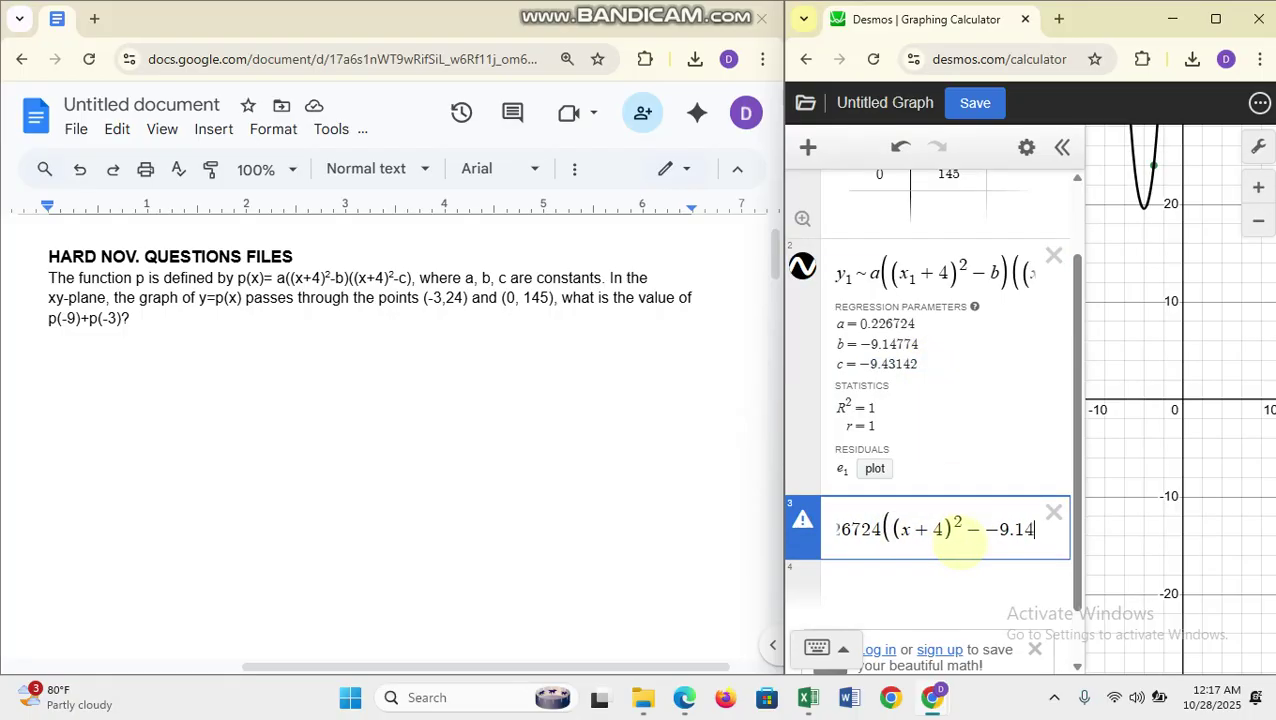
pyautogui.press('Right')
pyautogui.press('Right')
pyautogui.press('Right')
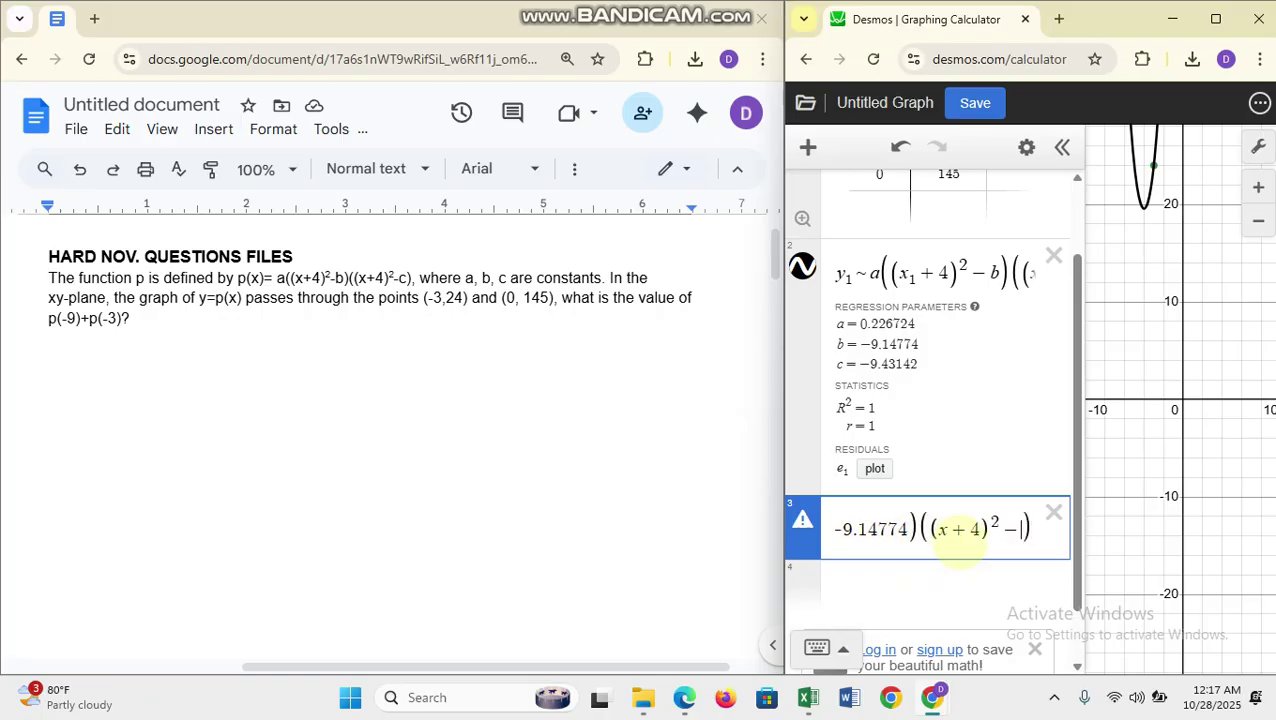
pyautogui.write('-9.43142')
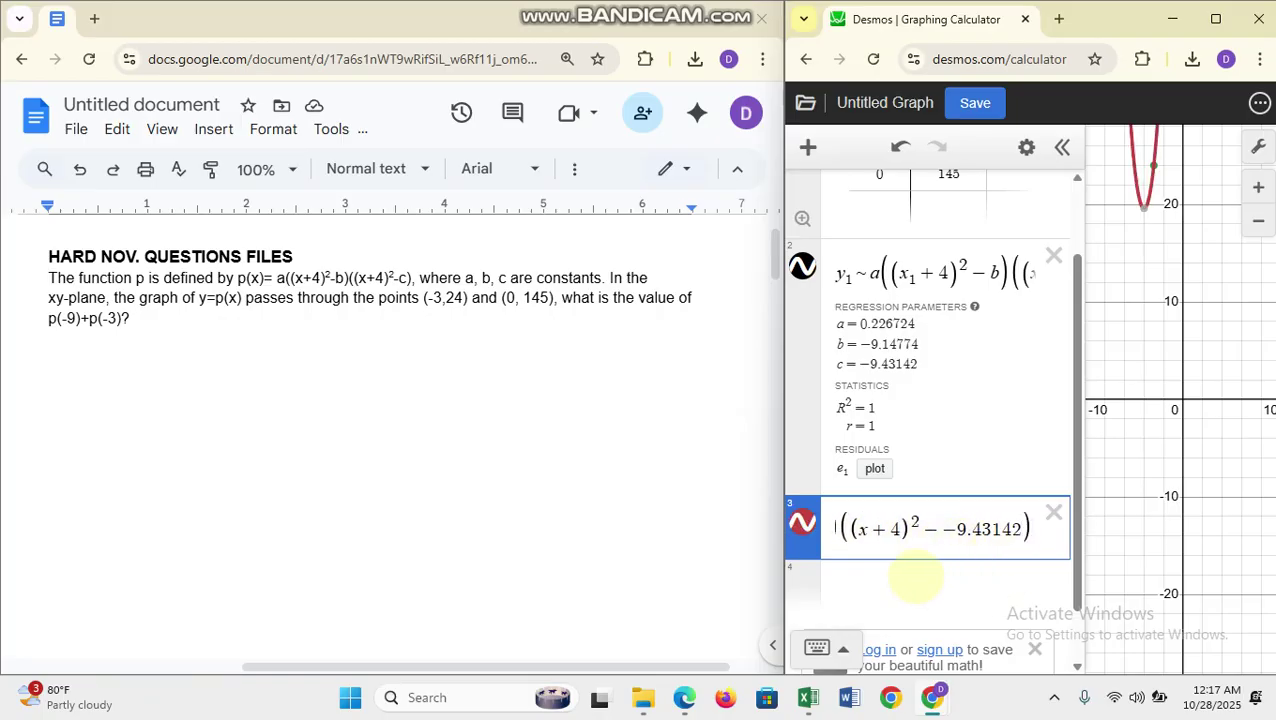
# - Evaluate p(-9)+p(-3) in a new expression and note the answer as 290.5 in the expression below it
pyautogui.click(895, 580)
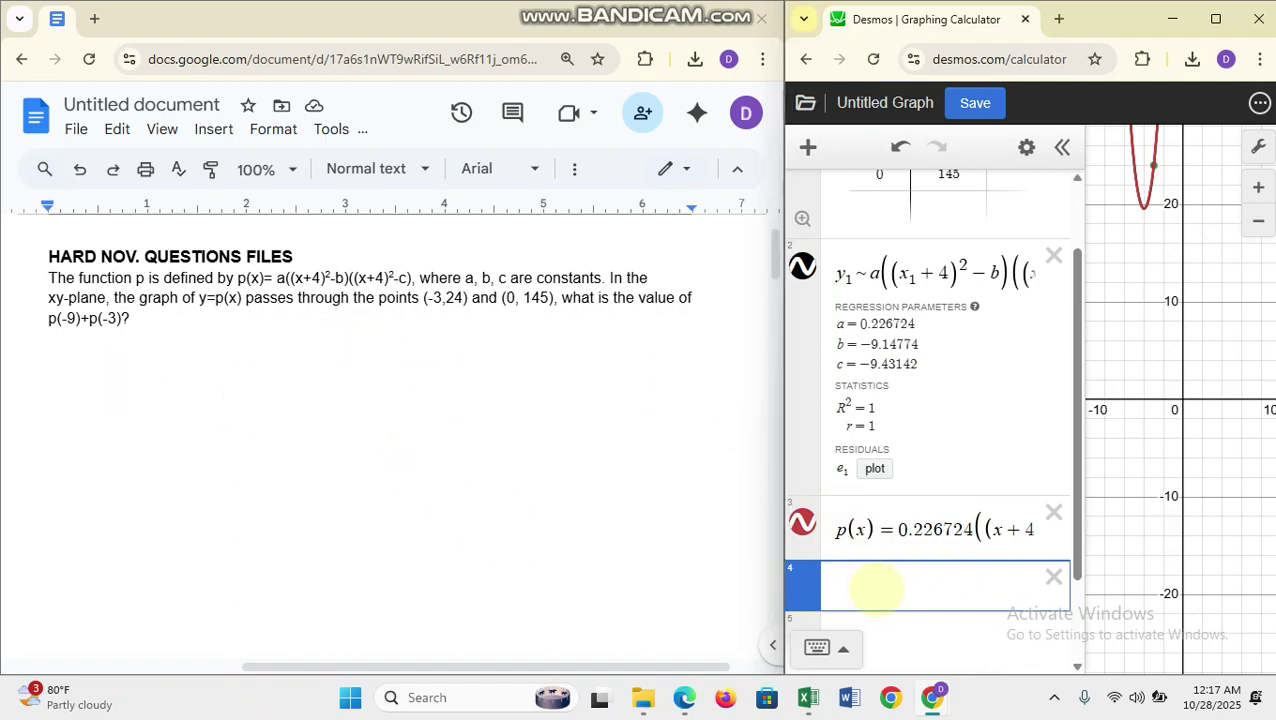
pyautogui.write('p(-')
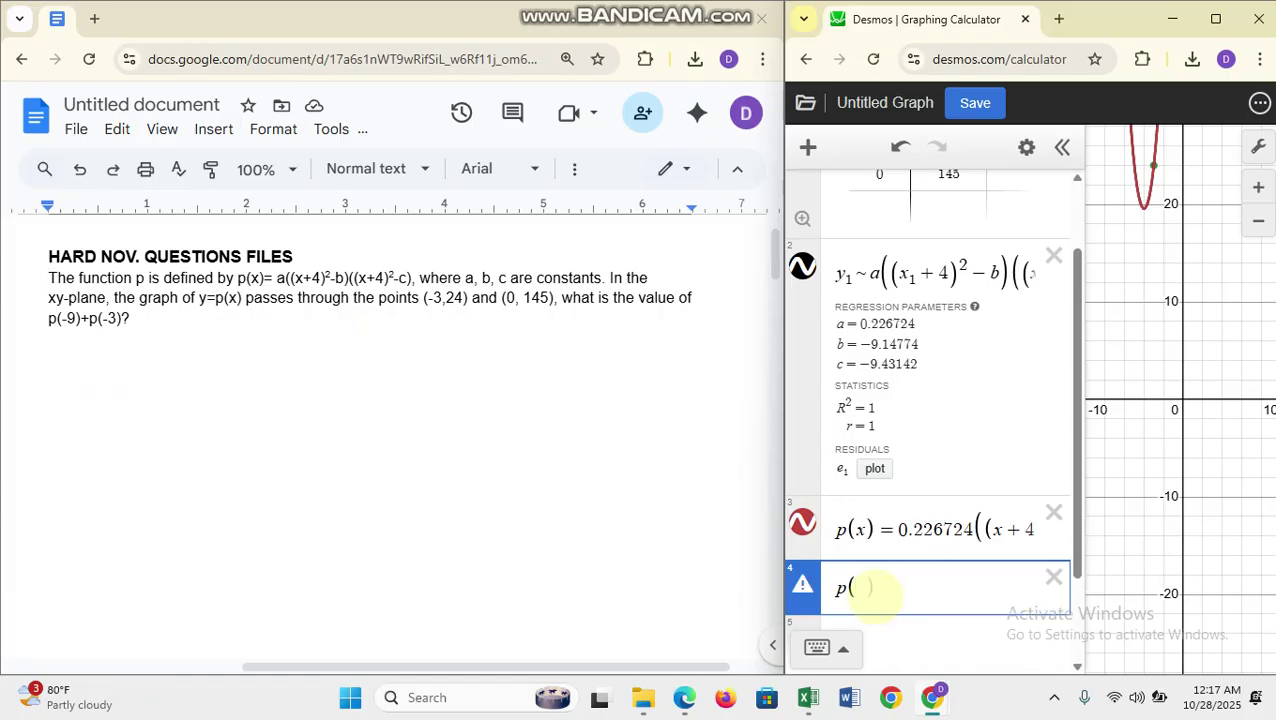
pyautogui.write('9)')
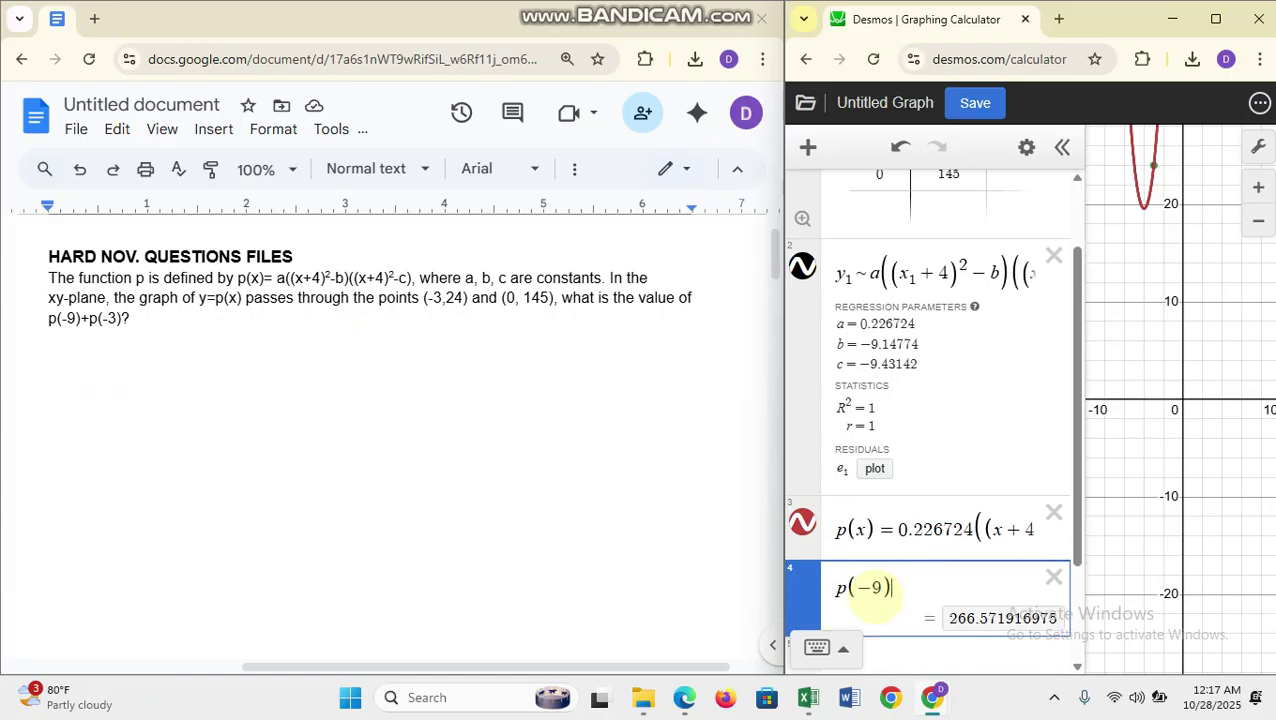
pyautogui.write('+p(')
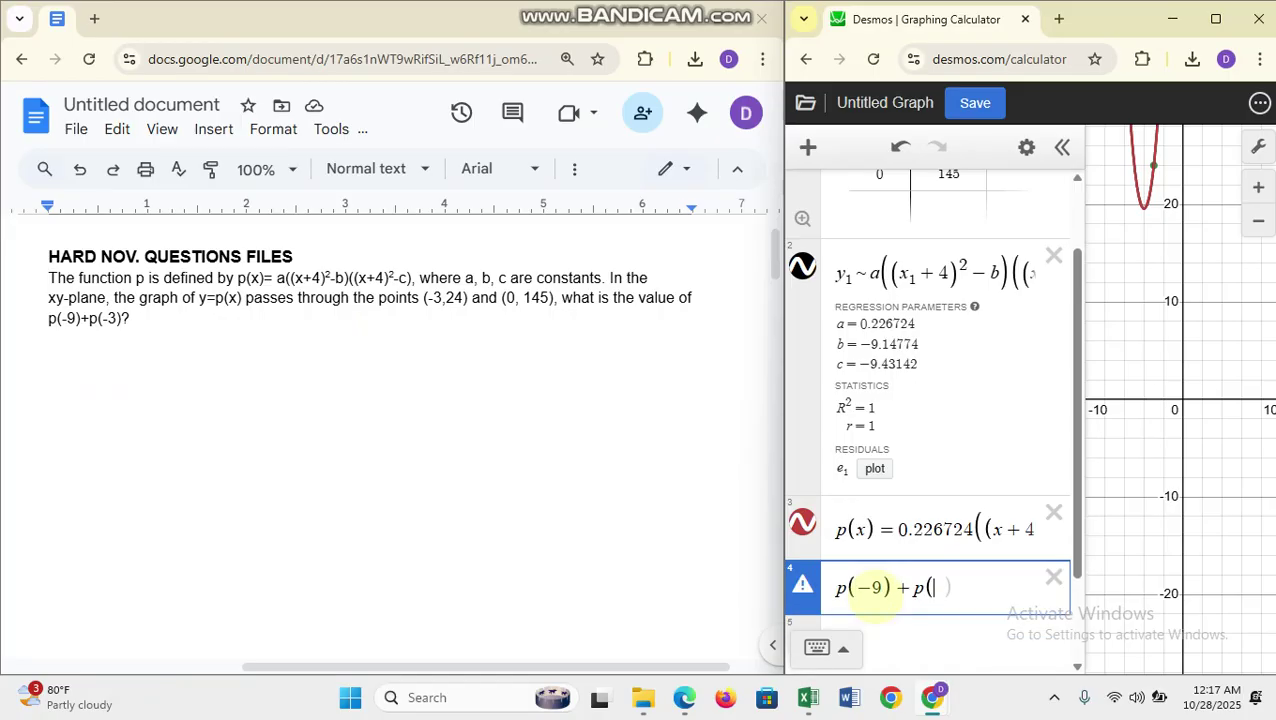
pyautogui.write('-3)')
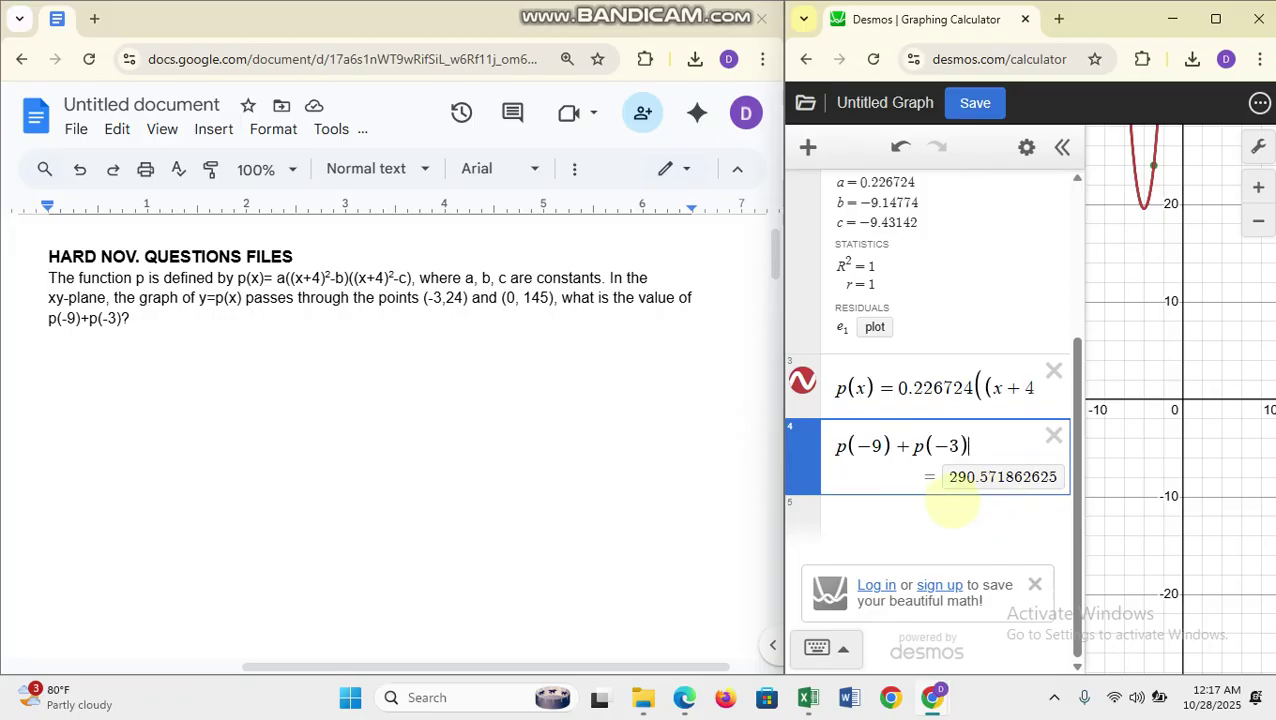
pyautogui.click(900, 514)
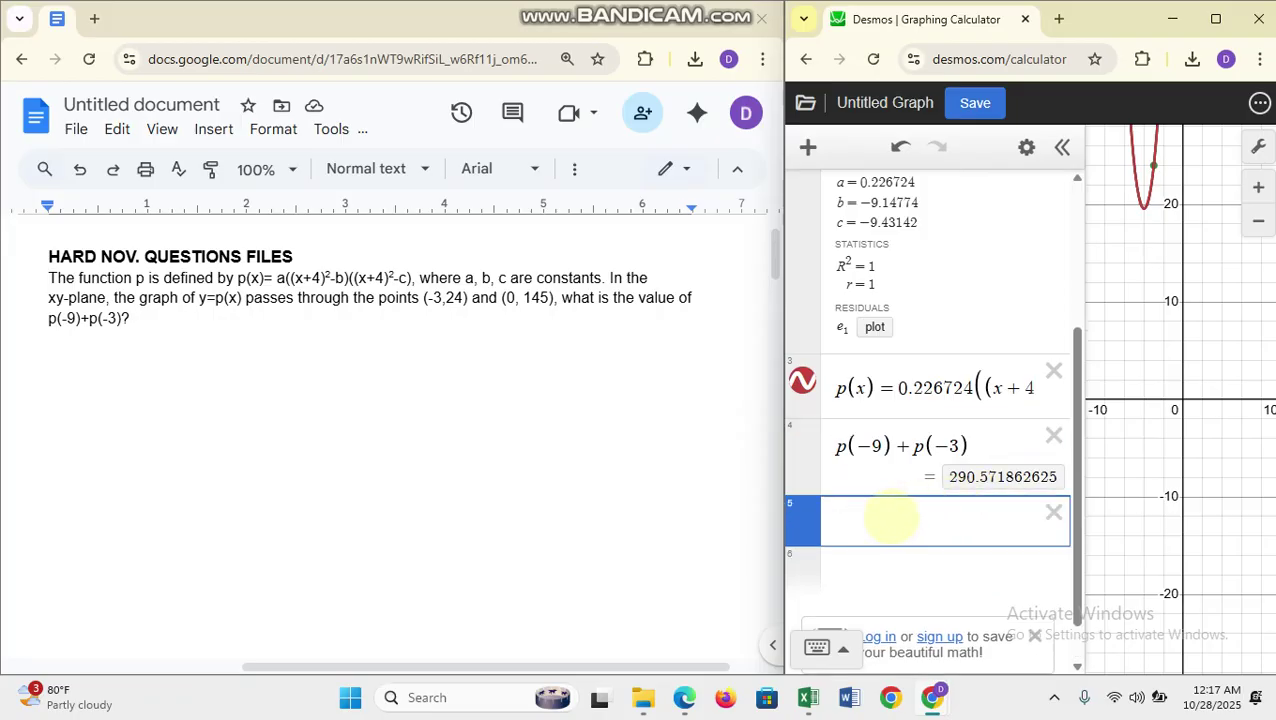
pyautogui.write('290.5')
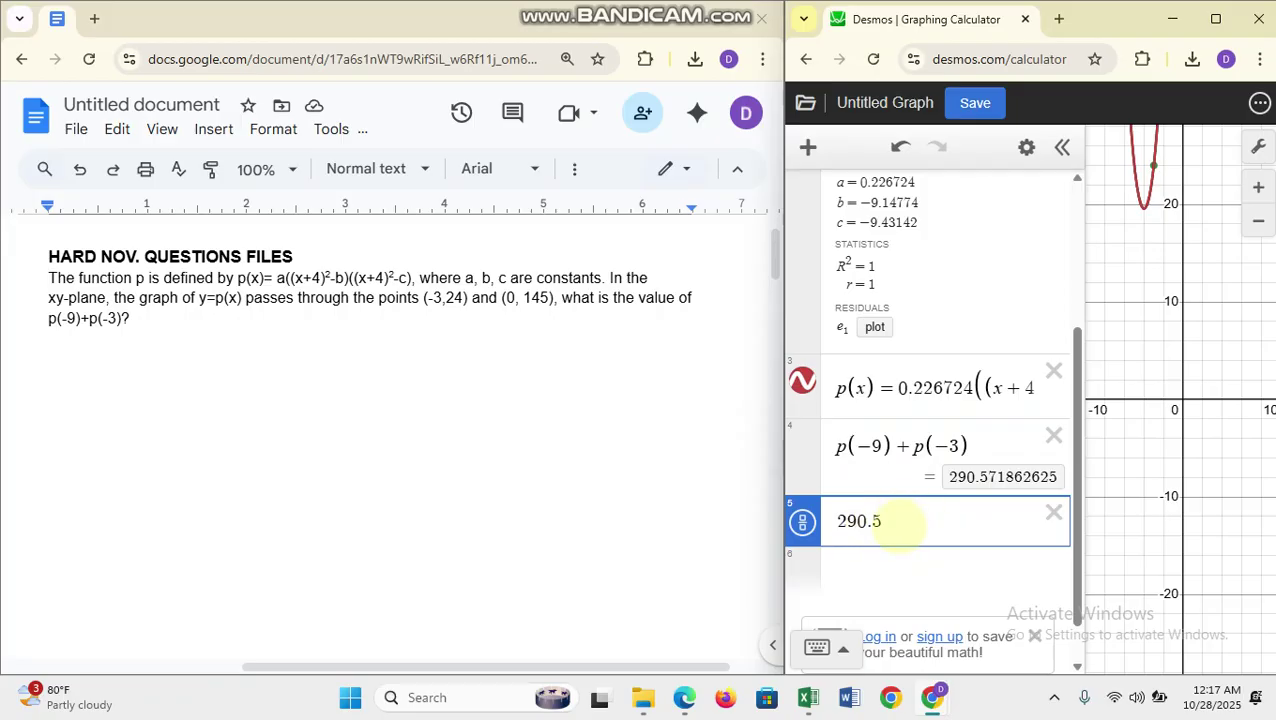
# - Delete all expressions from the expression list to clear the graph
pyautogui.scroll(2, 905, 519)
pyautogui.scroll(-1, 900, 519)
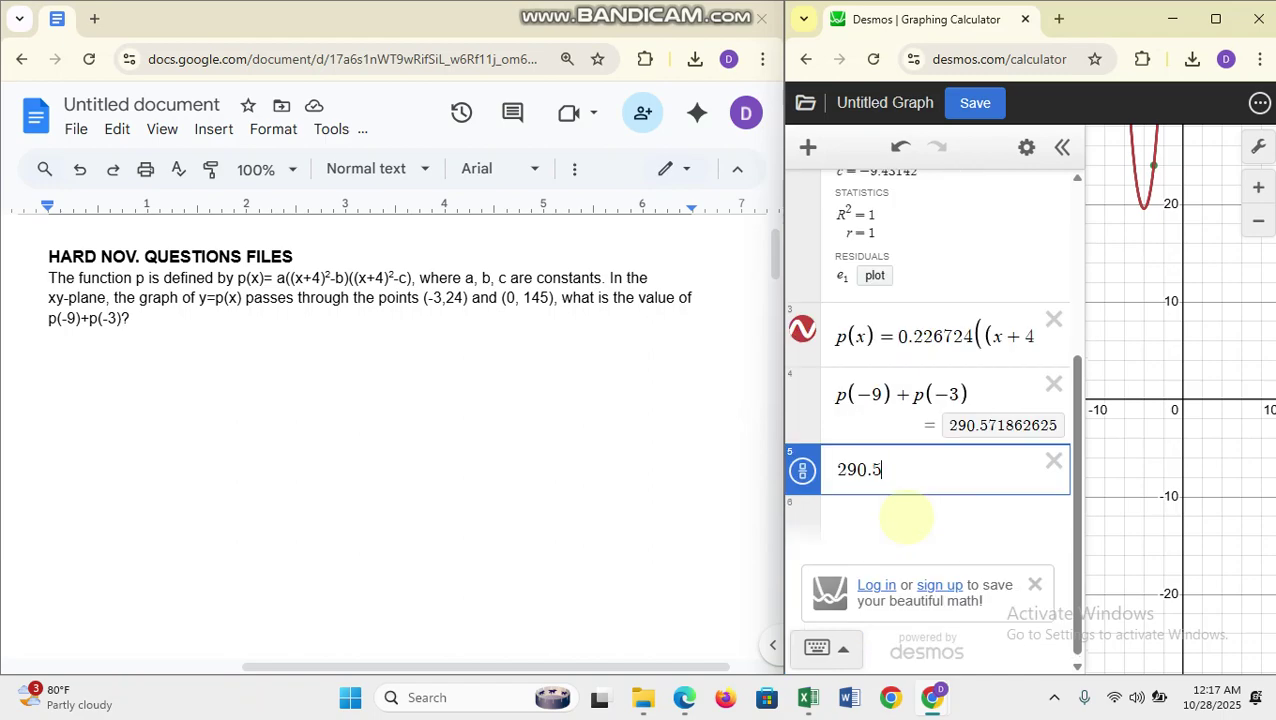
pyautogui.scroll(4, 910, 519)
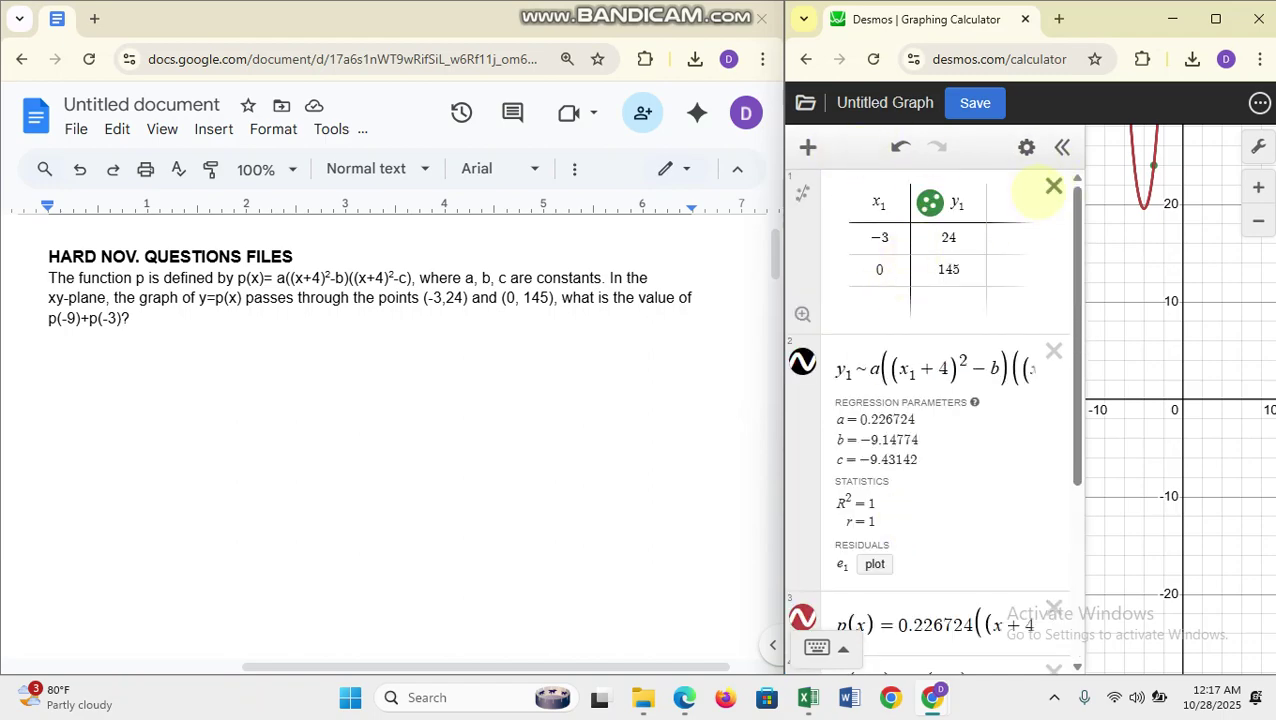
pyautogui.click(1026, 147)
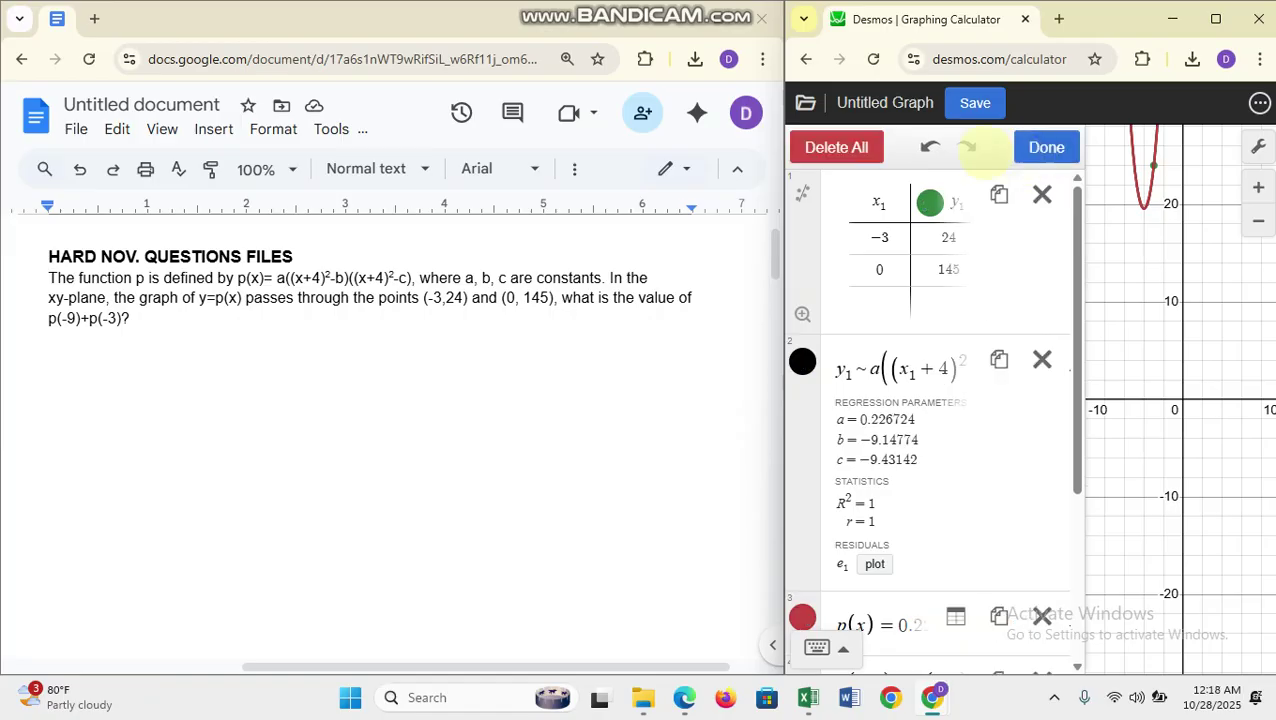
pyautogui.click(836, 147)
# - For the document's question about constant w, enter the regression [a,c,a−b] ~ [5600% of c,40% of b,wc] in expression 1
pyautogui.scroll(-10, 518, 456)
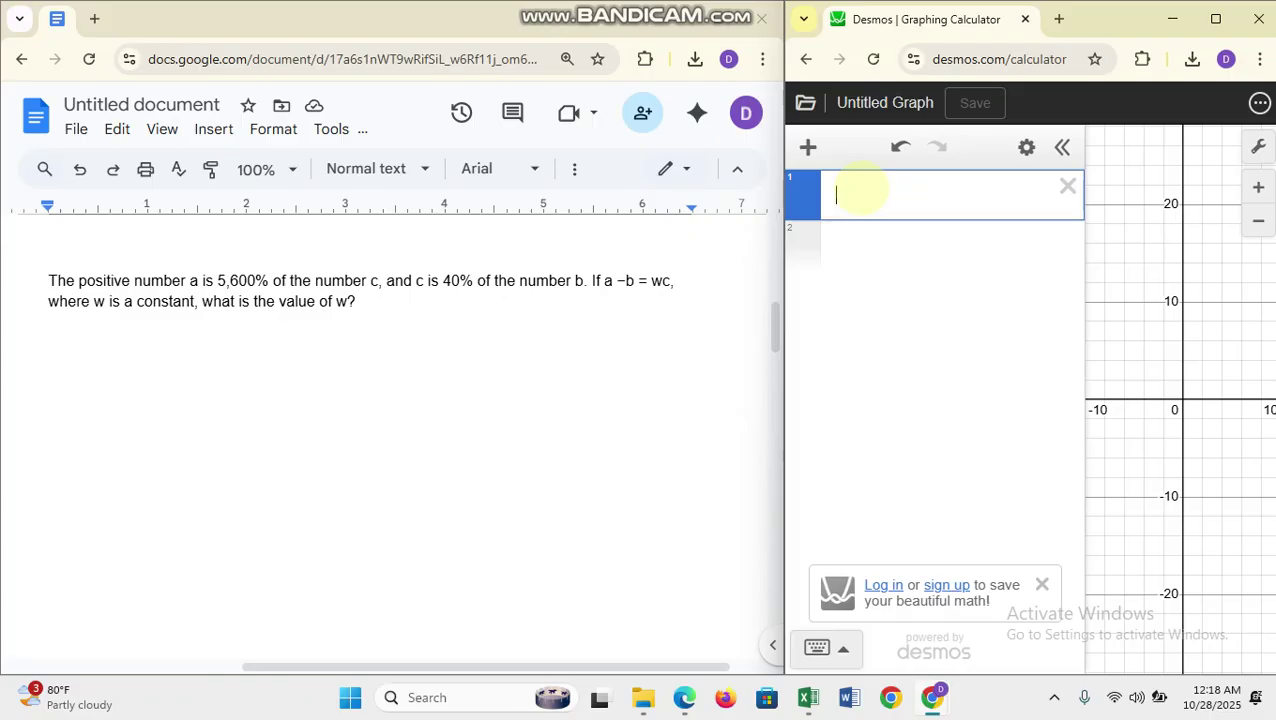
pyautogui.write('[ ]')
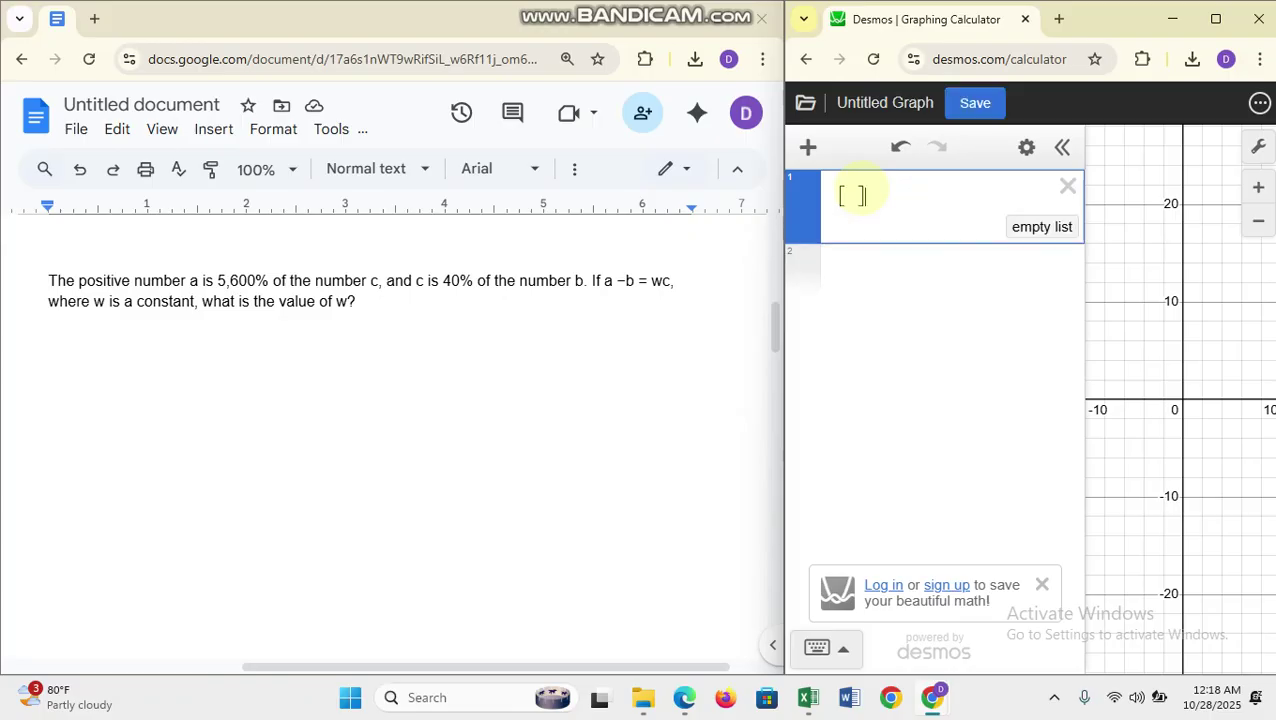
pyautogui.write('~[')
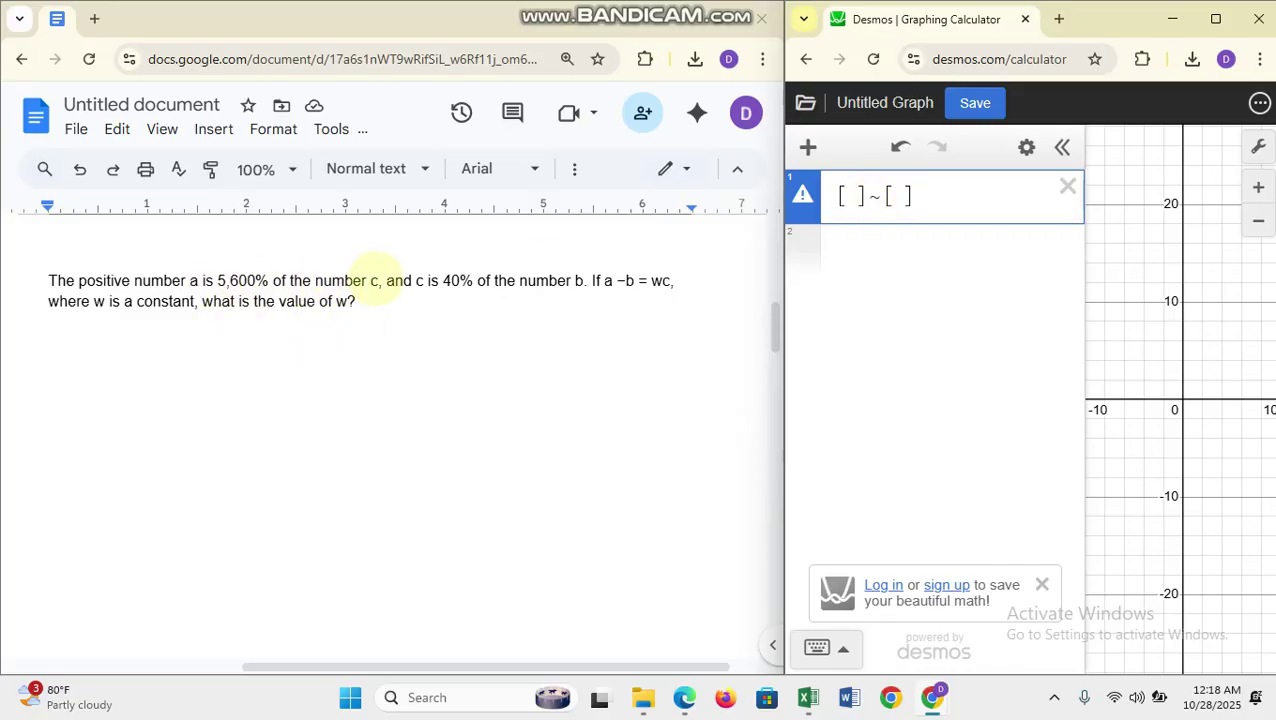
pyautogui.write('a')
pyautogui.click(893, 197)
pyautogui.write('5600')
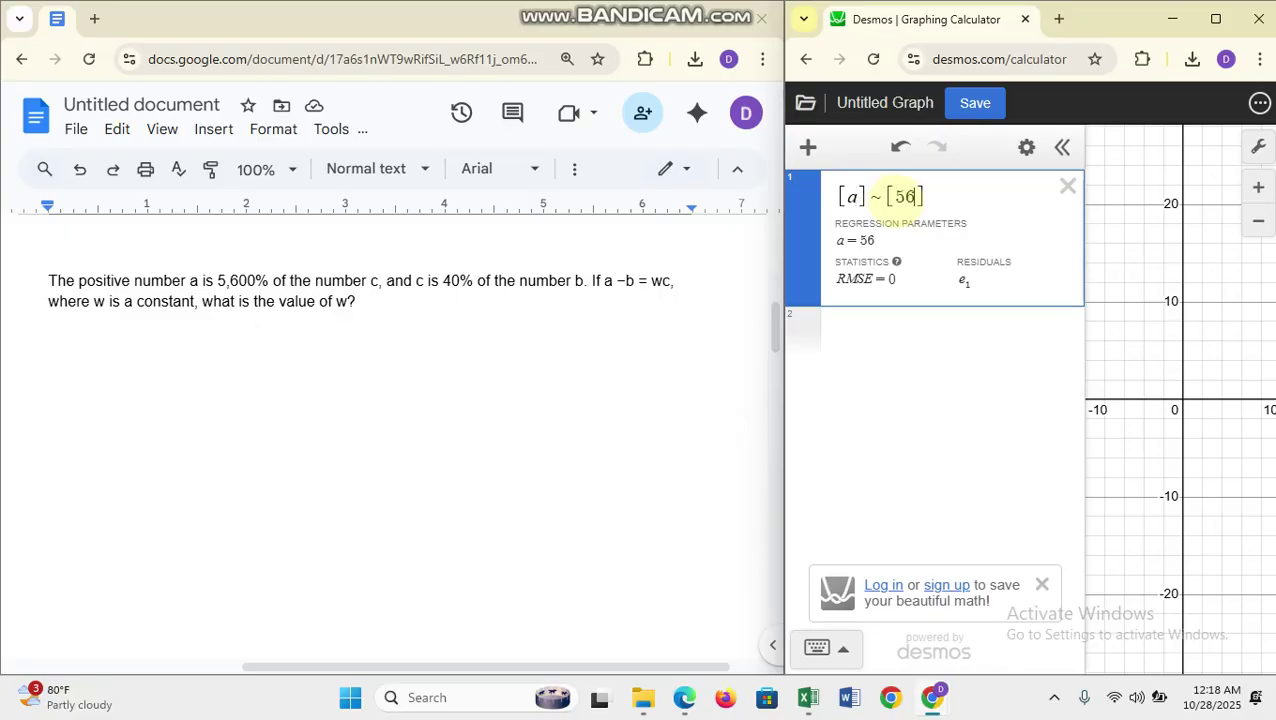
pyautogui.write('% of ')
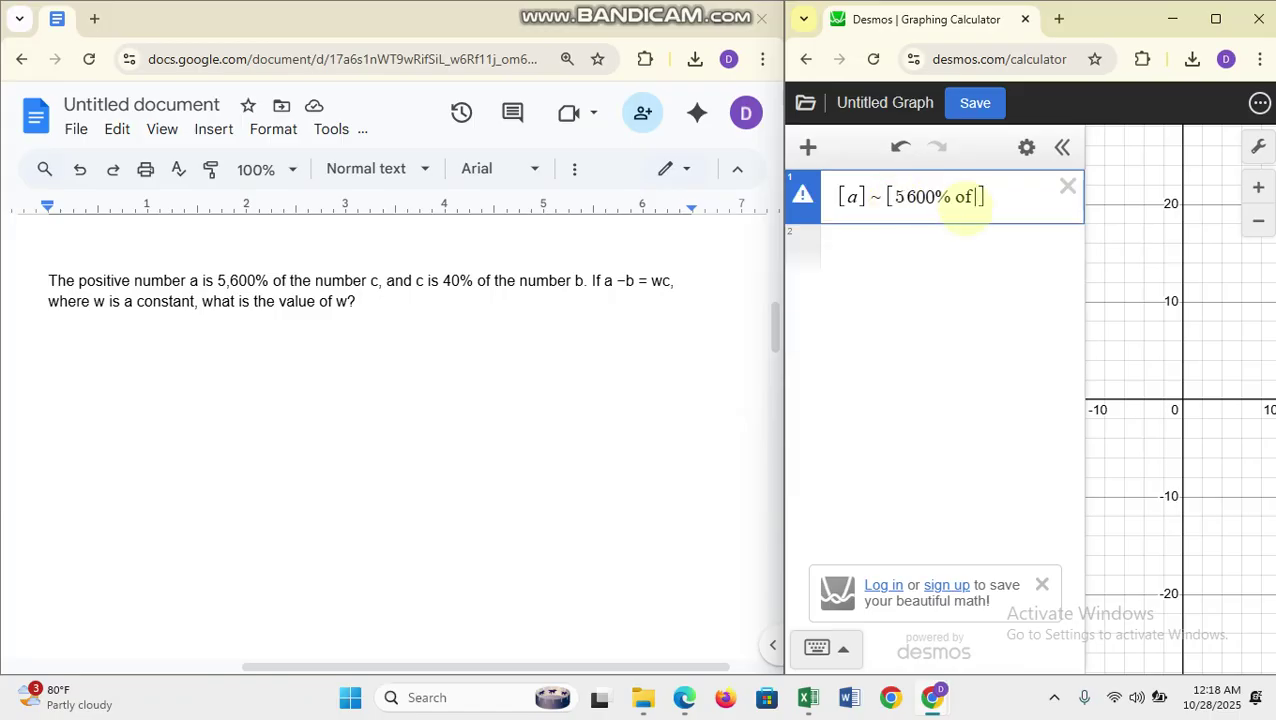
pyautogui.write('c')
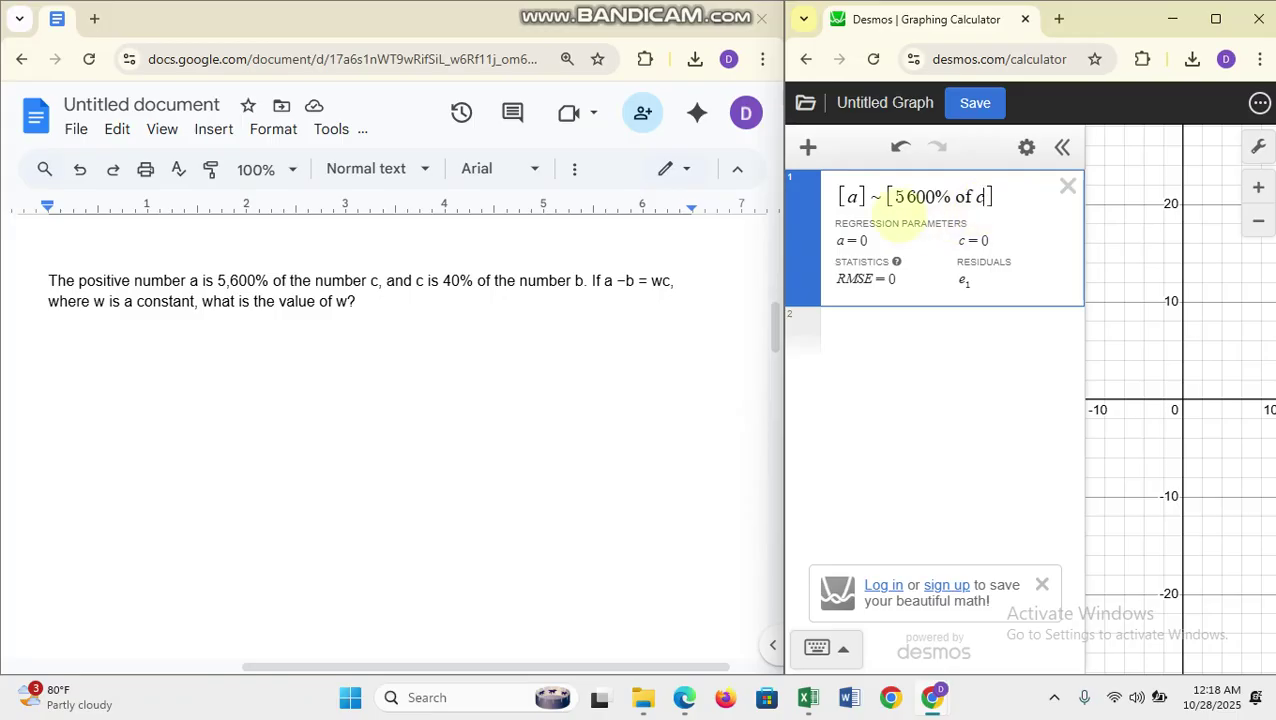
pyautogui.click(852, 196)
pyautogui.write(',')
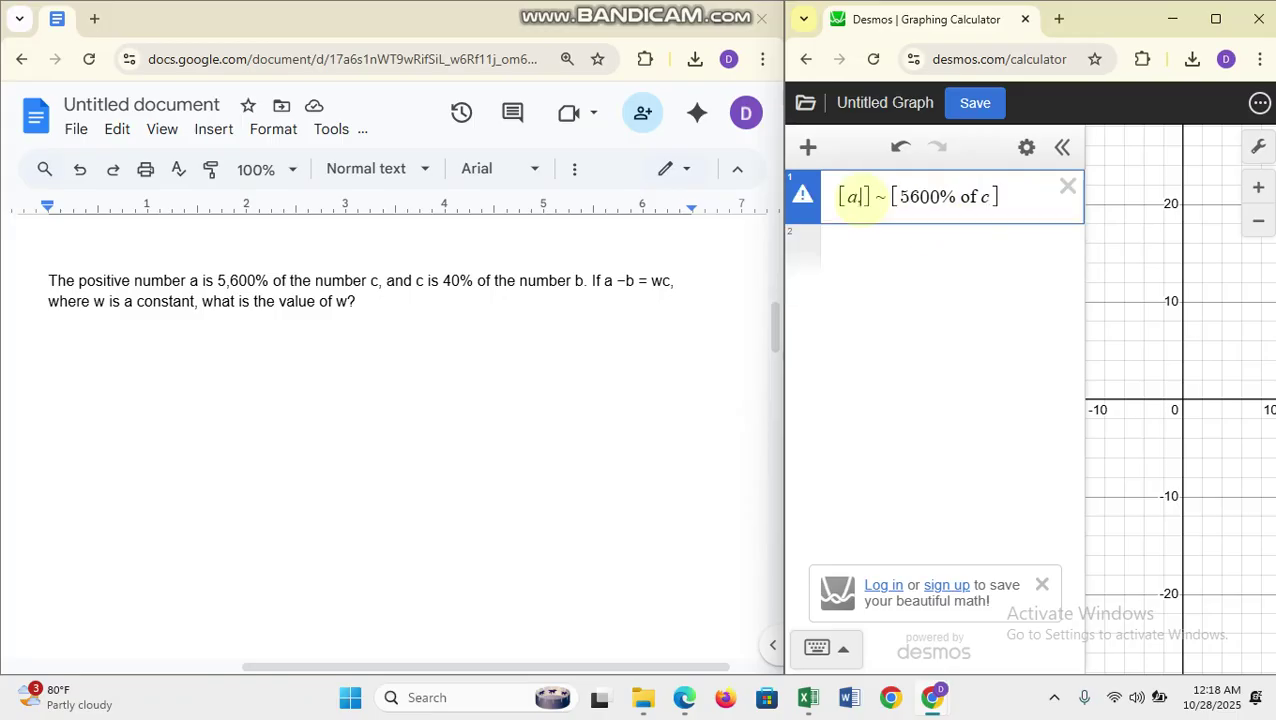
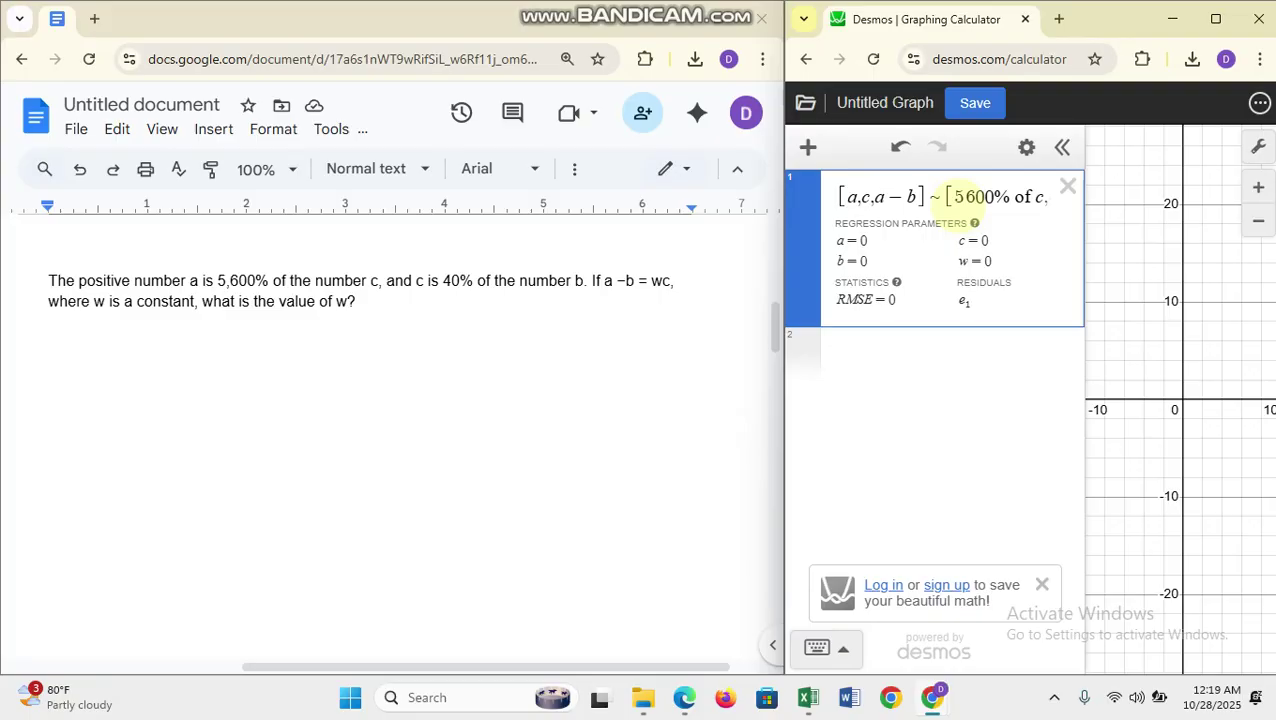
# - Replace a with 100 as the first entry of the regression's left-hand list
pyautogui.press('BackSpace')
pyautogui.write('a')
pyautogui.press('Left')
pyautogui.press('Left')
pyautogui.press('Left')
pyautogui.press('Left')
pyautogui.press('BackSpace')
pyautogui.write('d')
pyautogui.press('BackSpace')
pyautogui.press('BackSpace')
pyautogui.write('100')
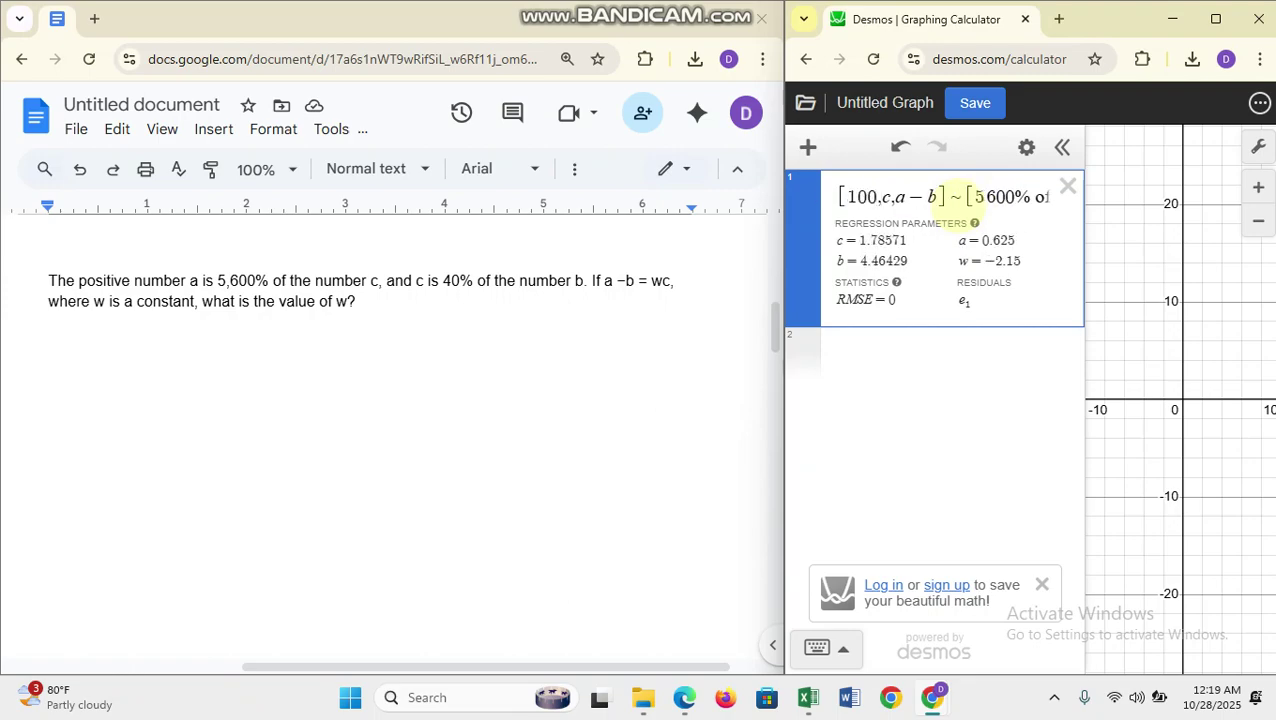
# - Replace a with 100 in the a−b entry of the regression's left-hand list
pyautogui.press('Right')
pyautogui.press('Right')
pyautogui.press('BackSpace')
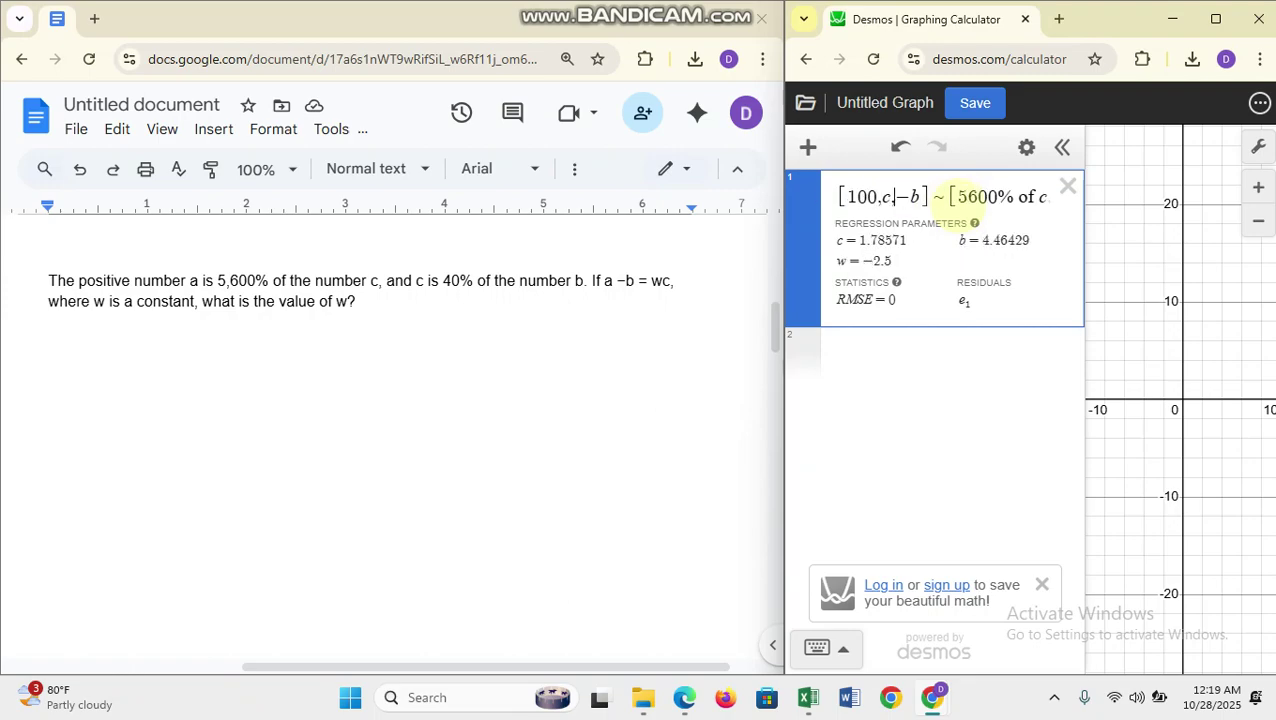
pyautogui.write('100')
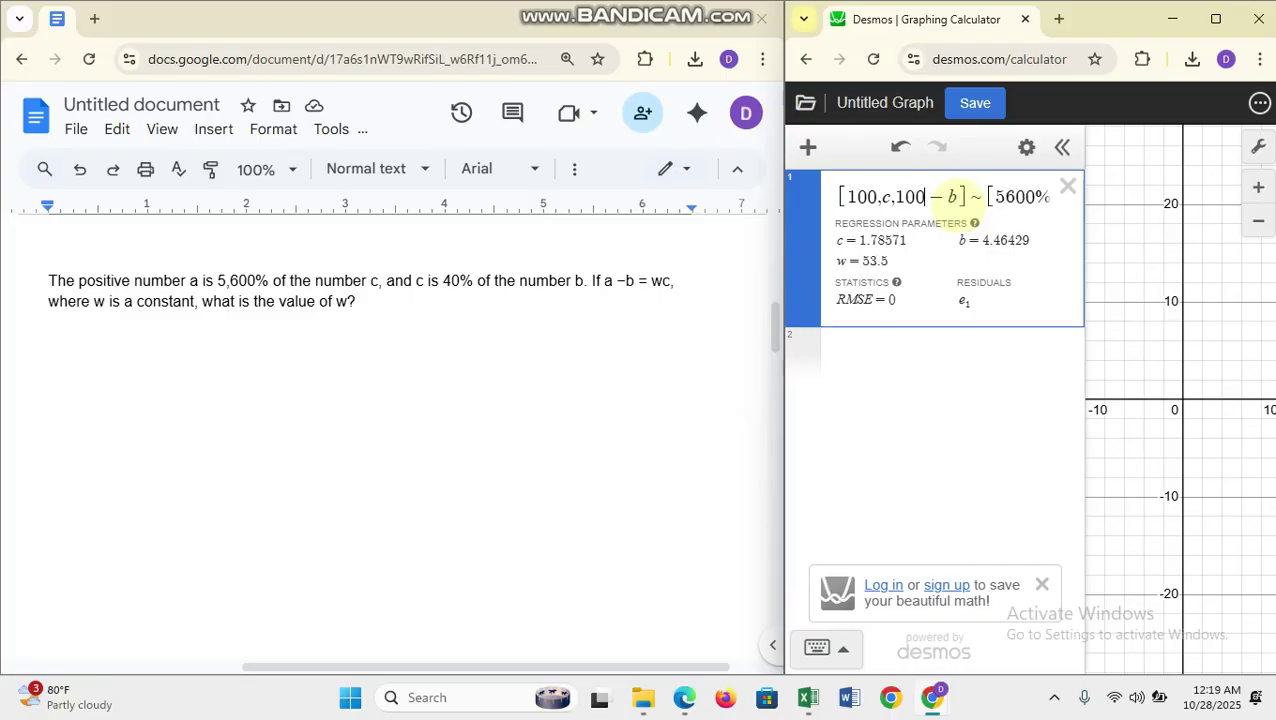
# - Review the whole regression expression, including its right-hand list, and return to its beginning
pyautogui.press('Right')
pyautogui.press('Right')
pyautogui.press('Right')
pyautogui.press('Right')
pyautogui.press('Right')
pyautogui.press('Right')
pyautogui.press('Right')
pyautogui.press('Right')
pyautogui.press('Right')
pyautogui.press('Right')
pyautogui.press('Right')
pyautogui.press('Right')
pyautogui.press('Right')
pyautogui.press('Right')
pyautogui.press('Right')
pyautogui.press('Right')
pyautogui.press('Right')
pyautogui.press('Right')
pyautogui.press('Right')
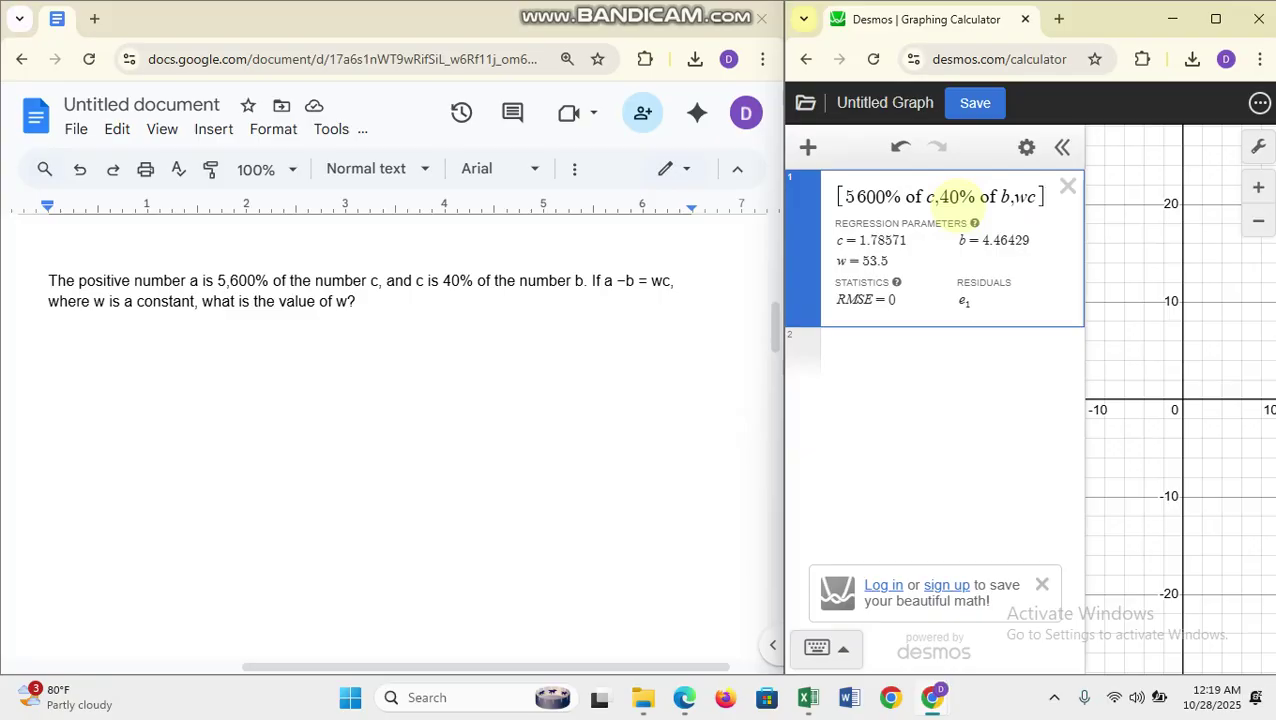
pyautogui.press('Left')
pyautogui.press('Left')
pyautogui.press('Left')
pyautogui.press('Left')
pyautogui.press('Left')
pyautogui.press('Left')
pyautogui.press('Left')
pyautogui.press('Left')
pyautogui.press('Left')
pyautogui.press('Left')
pyautogui.press('Left')
pyautogui.press('Left')
pyautogui.press('Left')
pyautogui.press('Left')
pyautogui.press('Left')
pyautogui.press('Left')
pyautogui.press('Left')
pyautogui.press('Left')
pyautogui.press('Left')
pyautogui.press('Left')
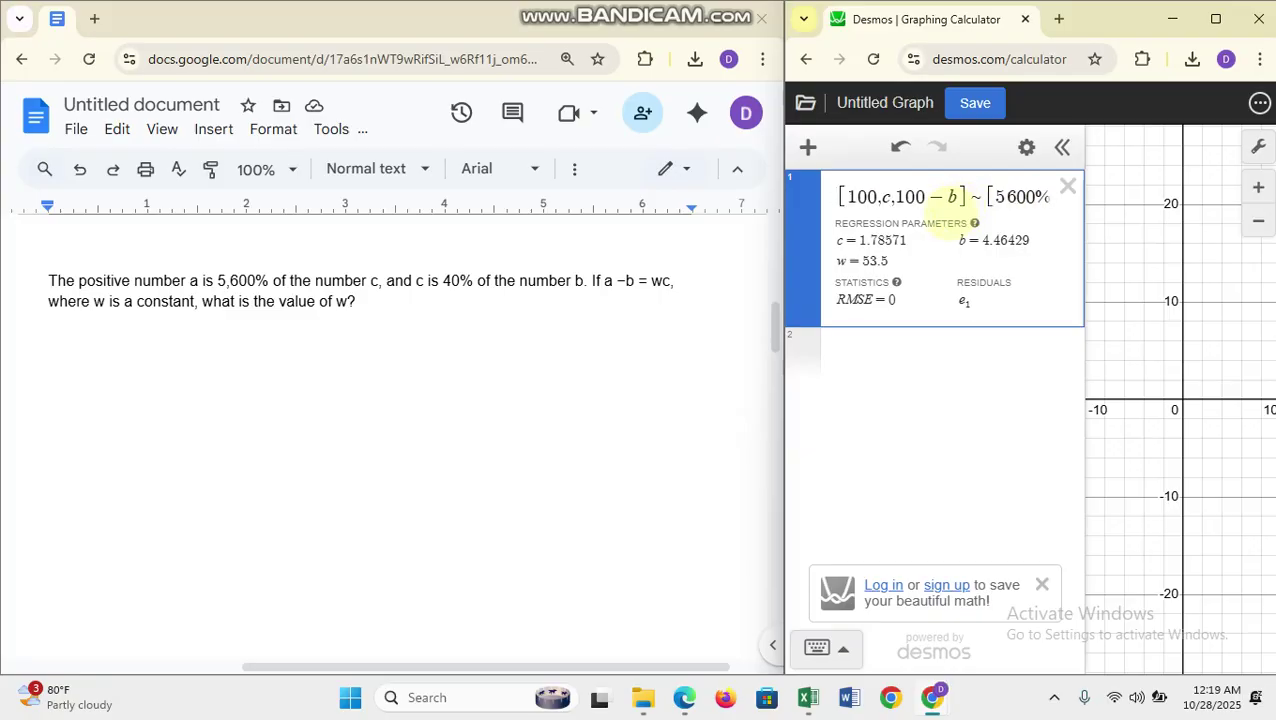
# - Evaluate w in a new expression, display it as a fraction, and switch it back to a decimal
pyautogui.moveTo(891, 260); pyautogui.dragTo(804, 262)
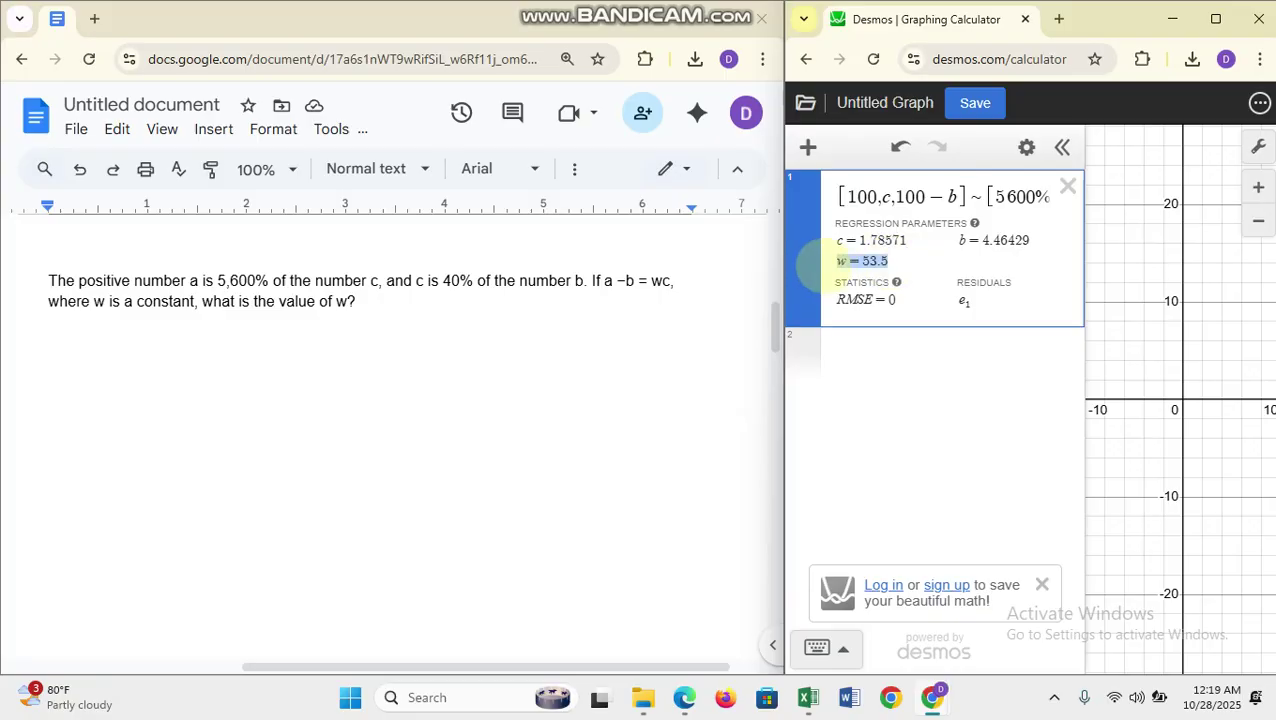
pyautogui.click(861, 363)
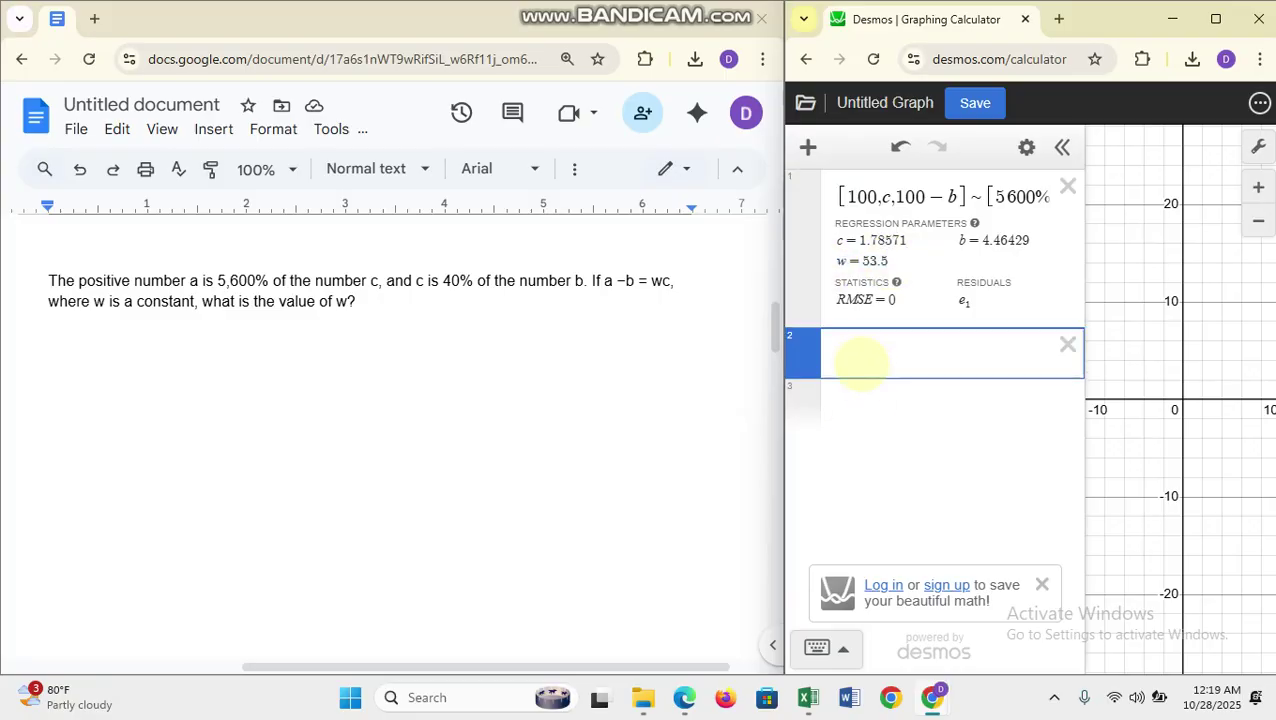
pyautogui.write('w')
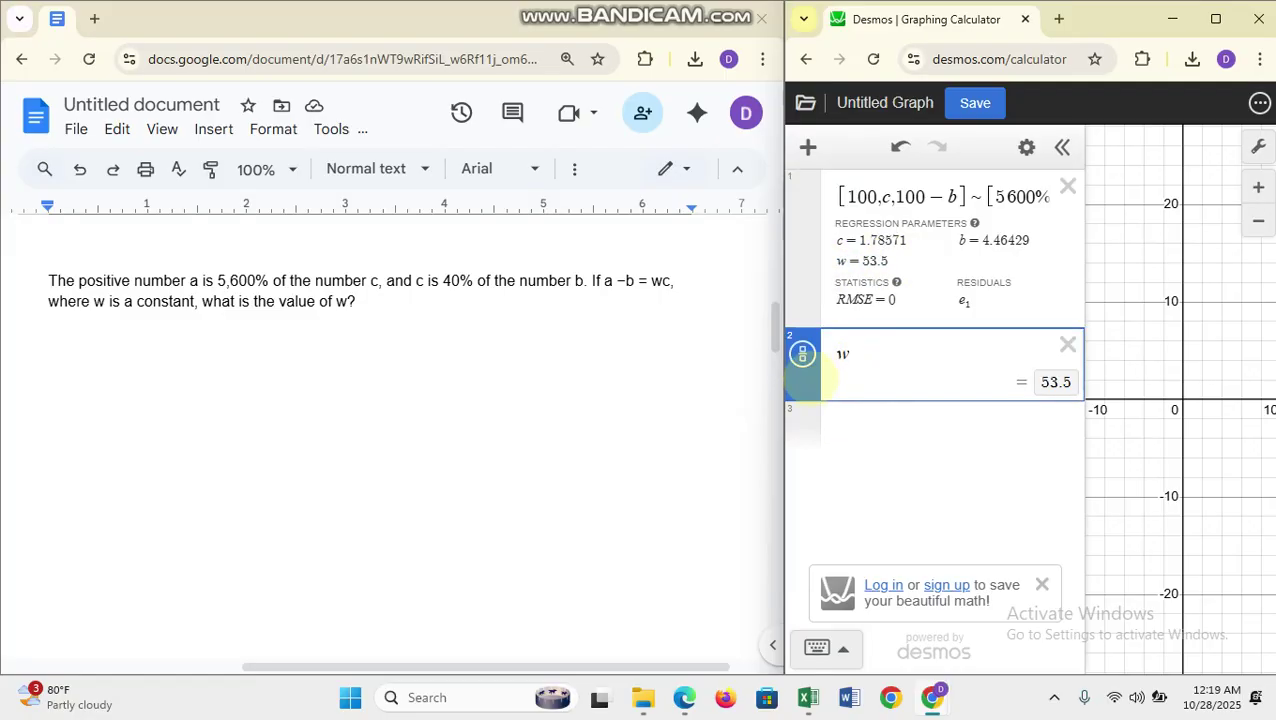
pyautogui.click(802, 354)
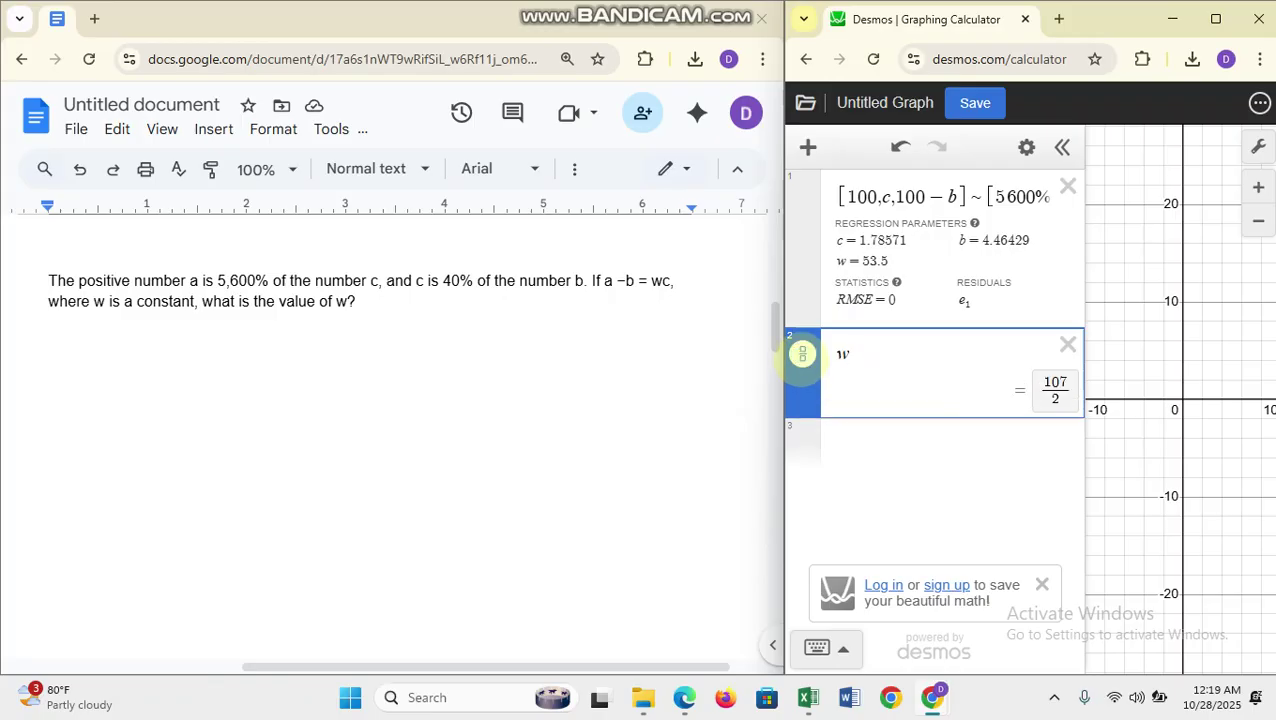
pyautogui.click(802, 354)
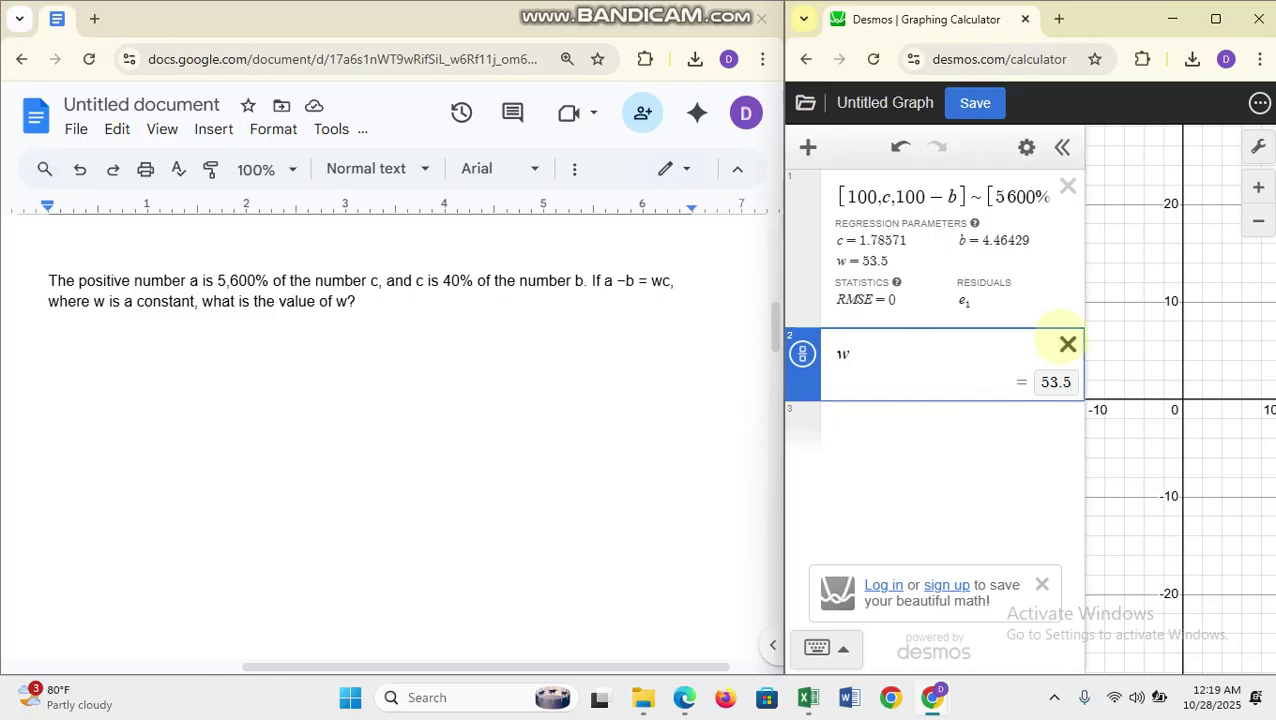
# - Delete the w and regression expressions and bring up the document's average speed question
pyautogui.click(1068, 344)
pyautogui.click(1068, 186)
pyautogui.scroll(-9, 523, 393)
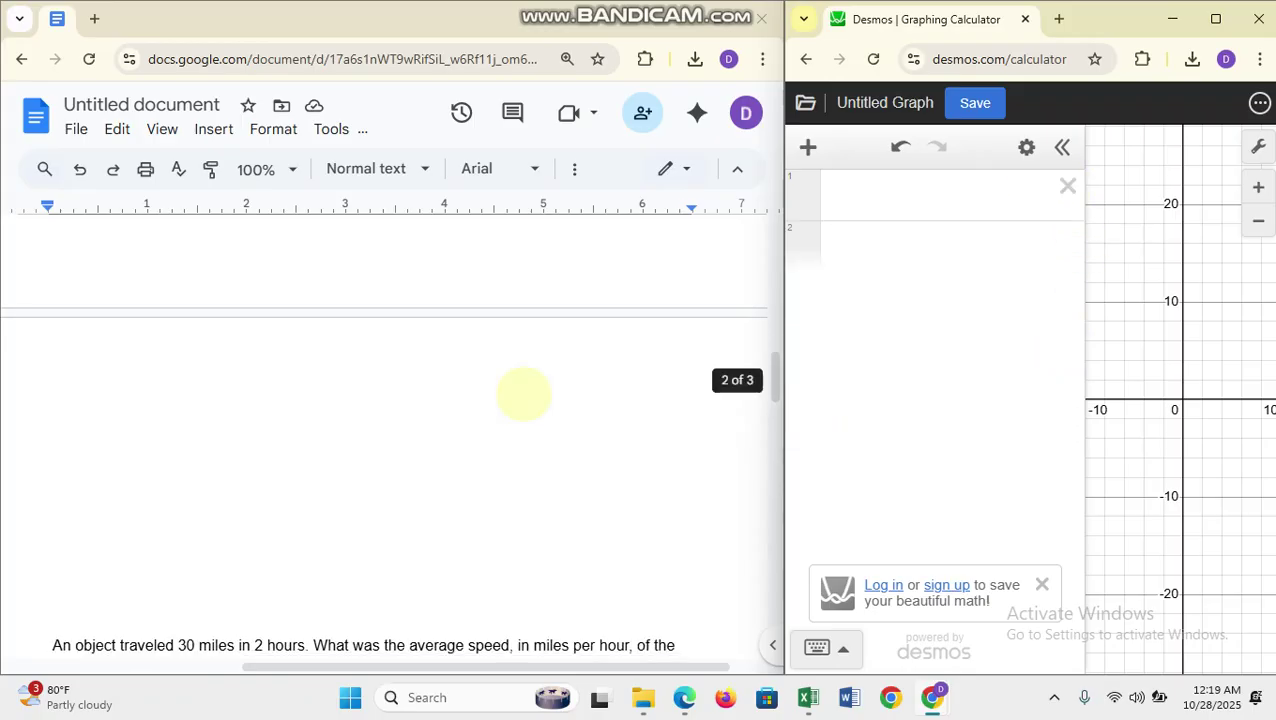
pyautogui.scroll(-3, 523, 393)
# - Remove the leading space from the average speed question and insert a blank line above it
pyautogui.click(180, 313)
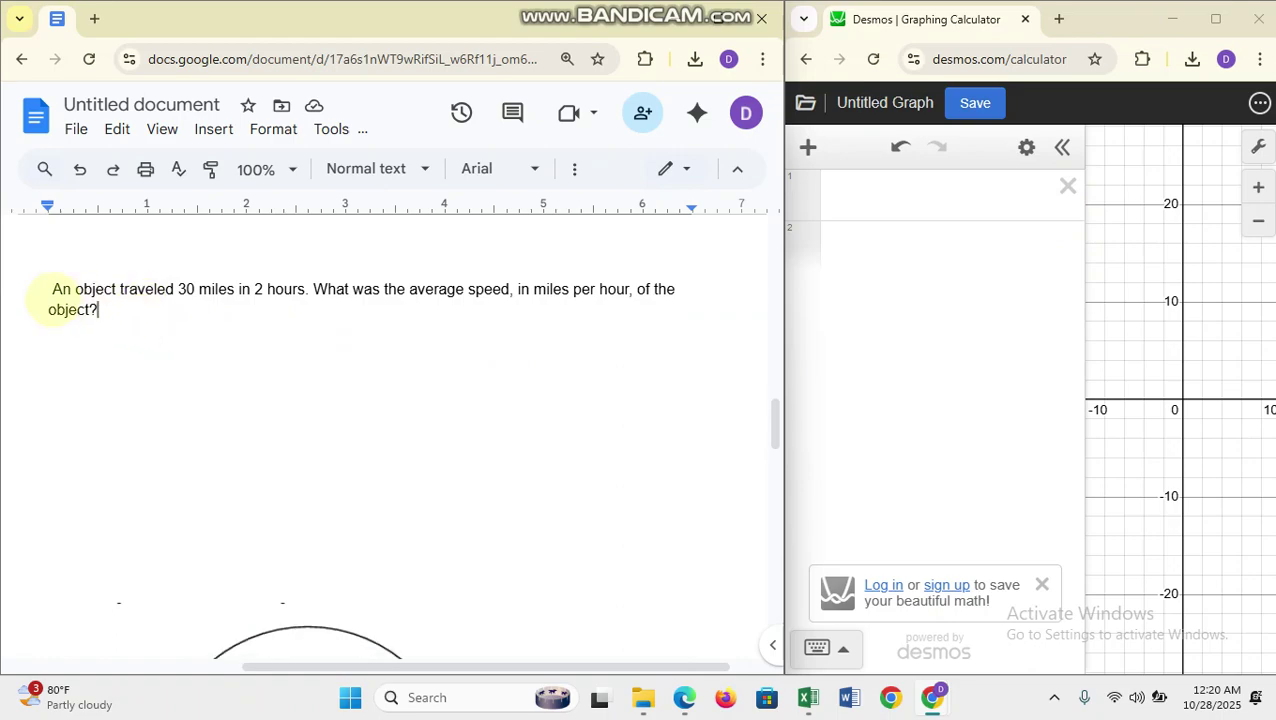
pyautogui.click(55, 291)
pyautogui.press('BackSpace')
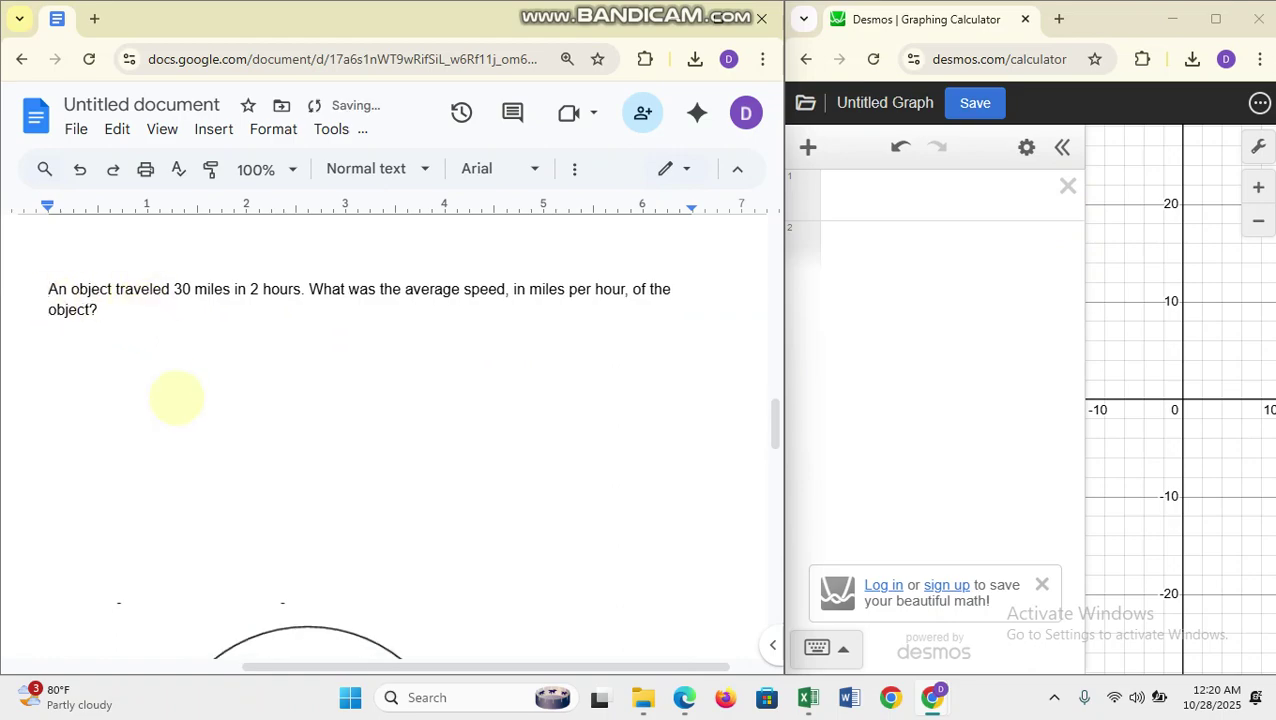
pyautogui.press('Return')
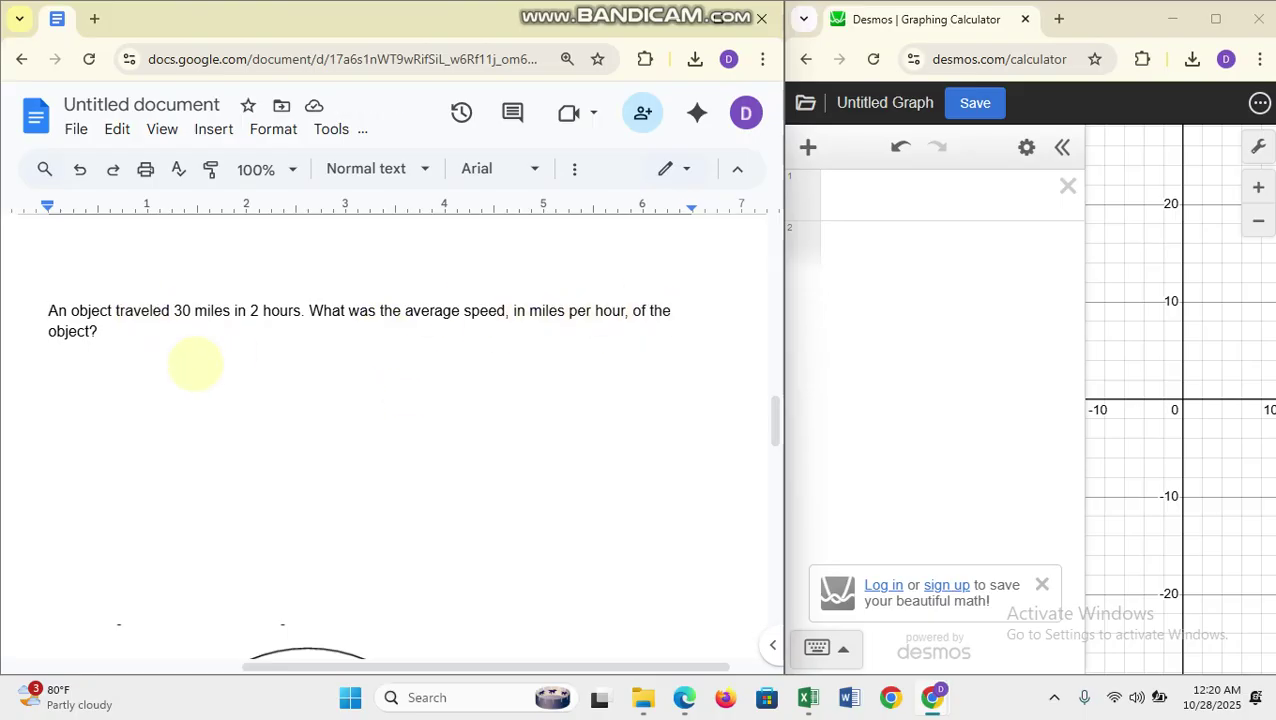
# - Write the fraction miles/hour in expression 1 and compute 30/2 in expression 2
pyautogui.click(914, 200)
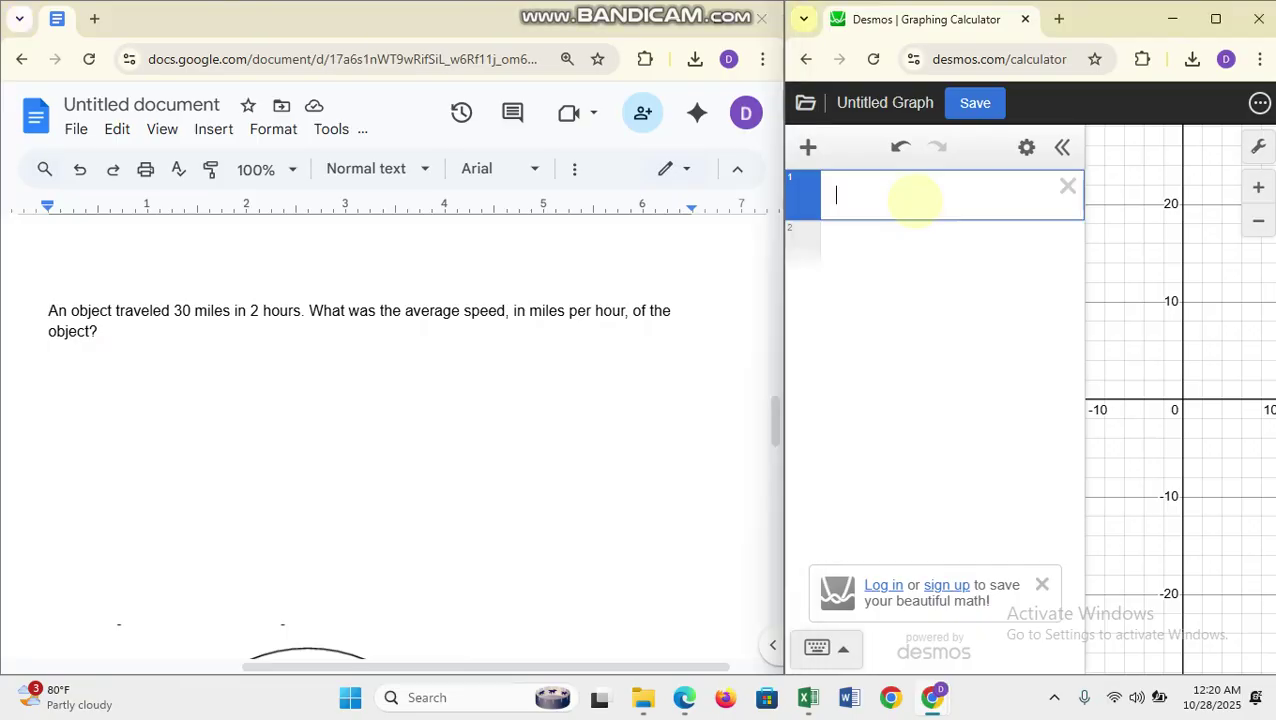
pyautogui.write('/')
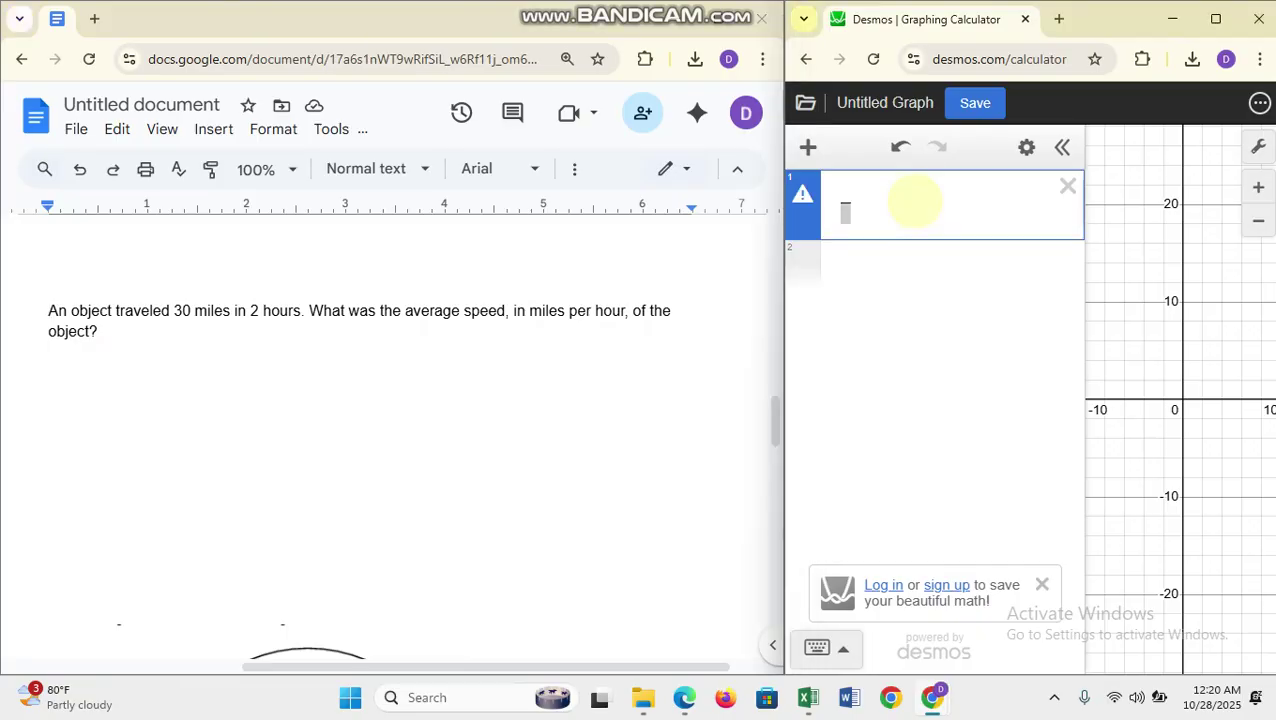
pyautogui.write('miles')
pyautogui.press('Down')
pyautogui.write('hour')
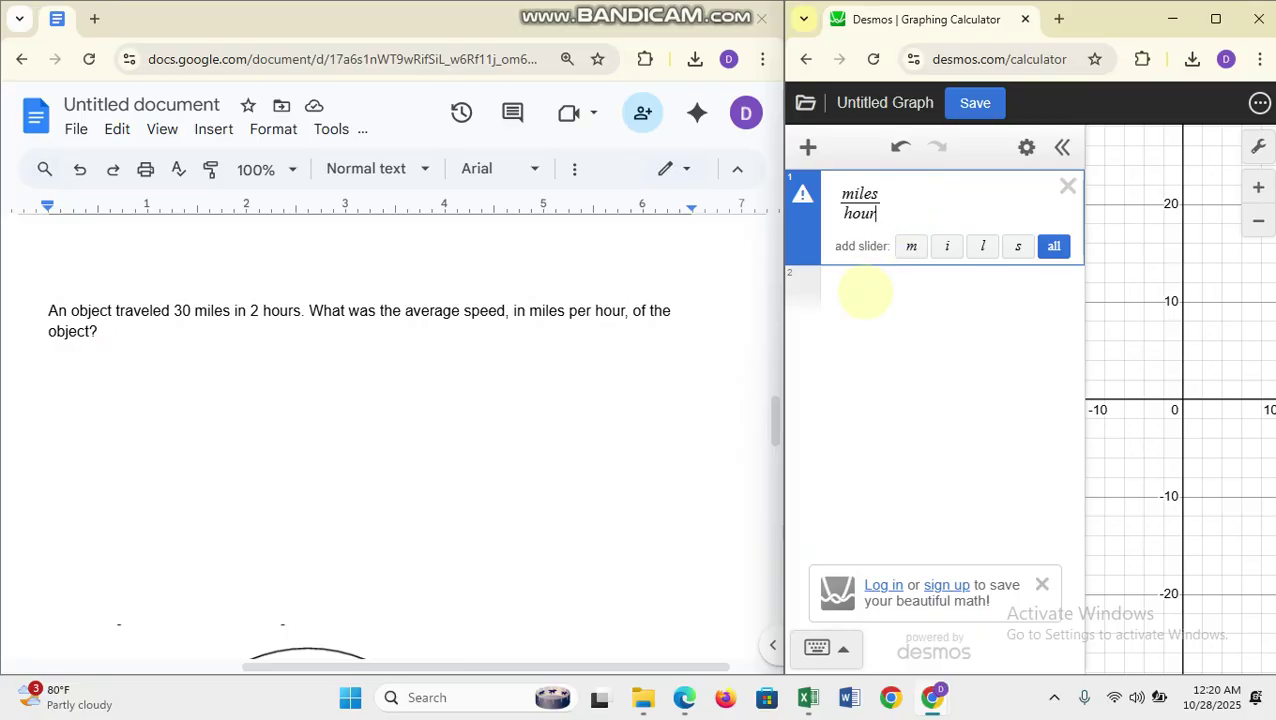
pyautogui.click(862, 290)
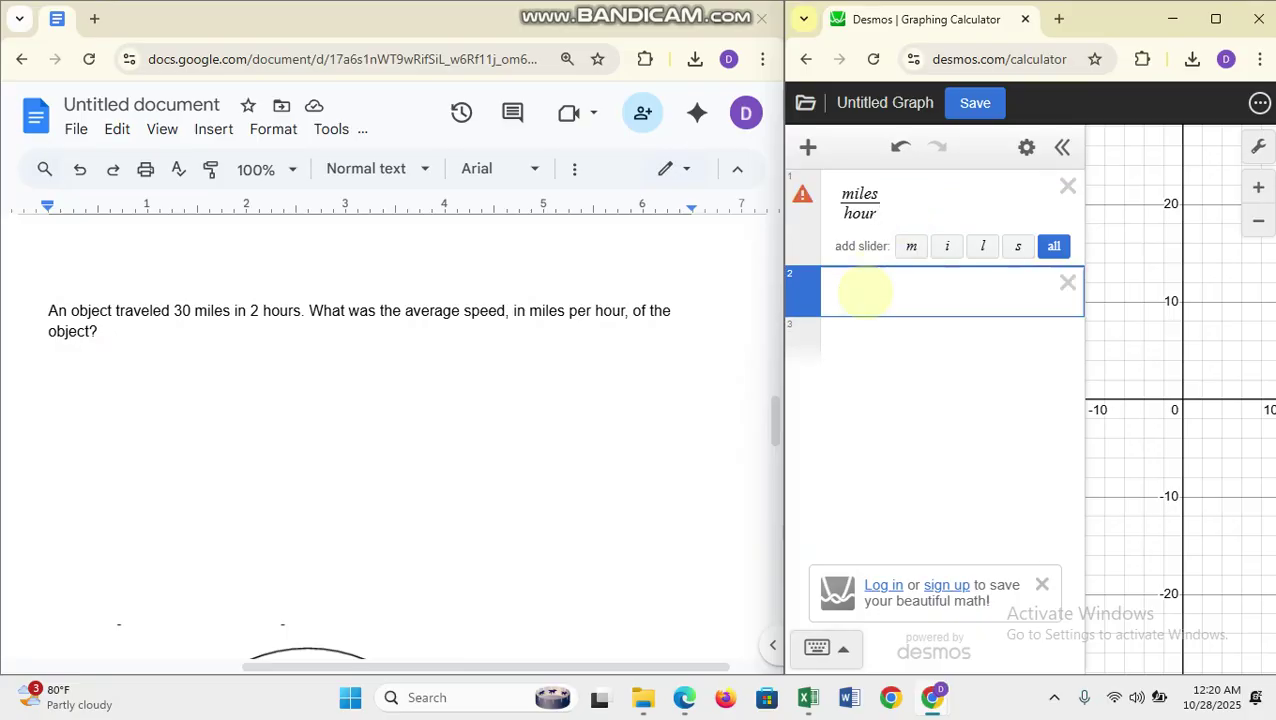
pyautogui.write('30/')
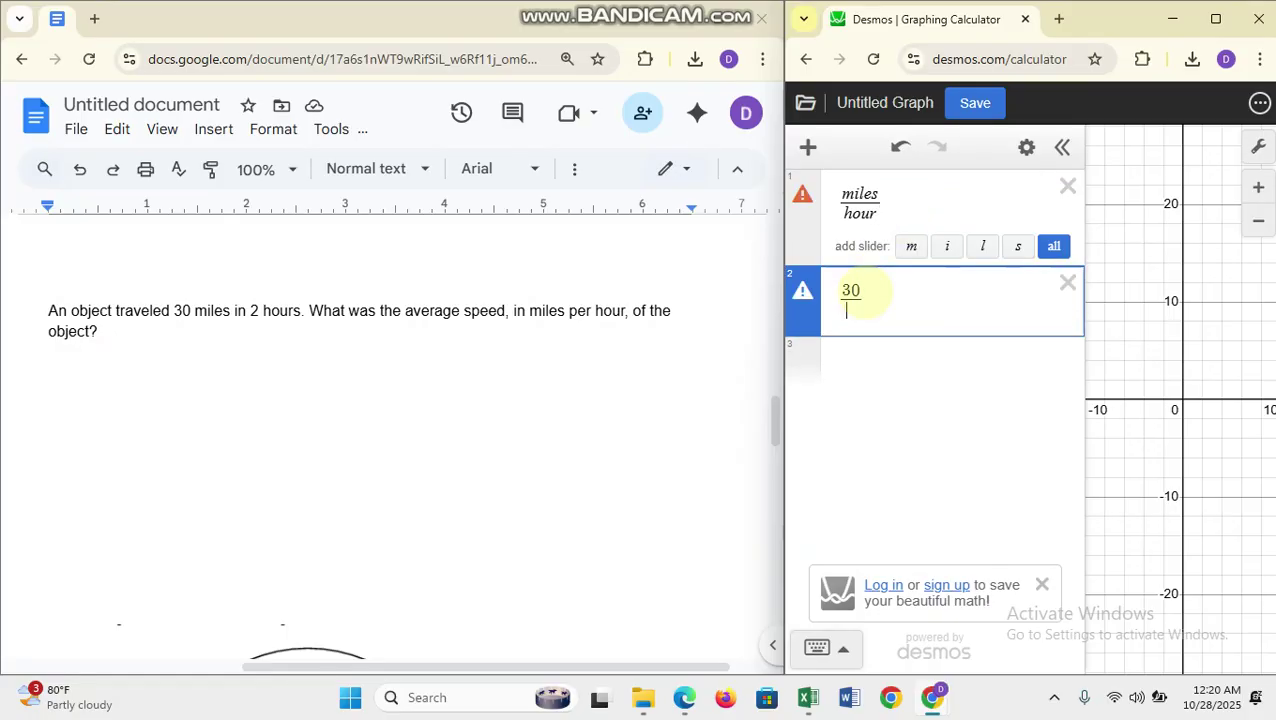
pyautogui.write('2')
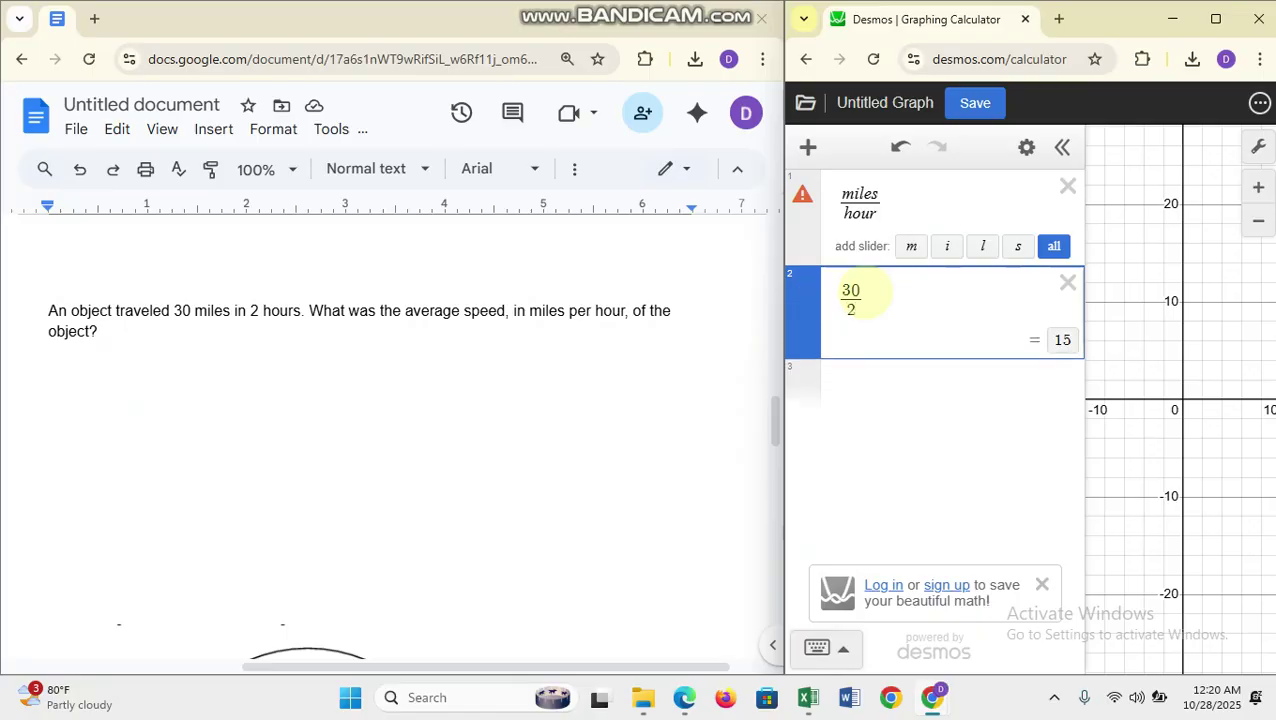
# - Note the answer 15 in the document for the average speed question
pyautogui.click(846, 384)
pyautogui.click(327, 364)
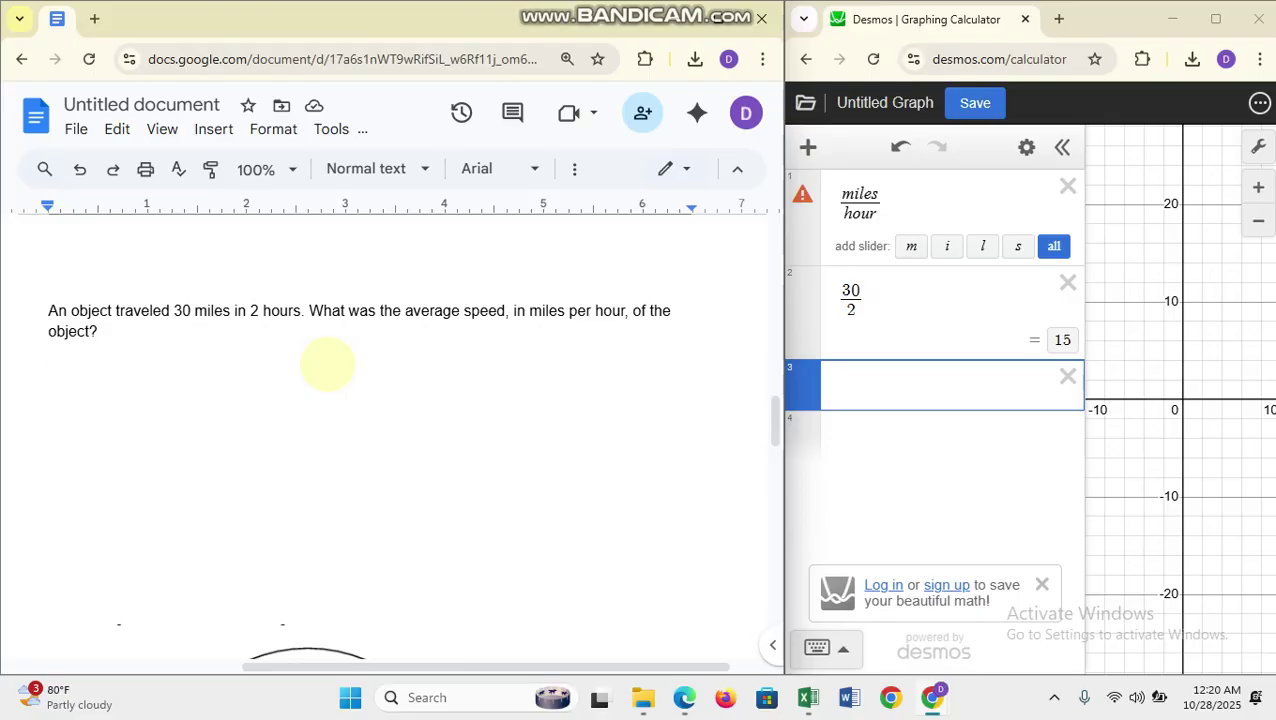
pyautogui.write('15')
# - Examine the circle figure and its question about the value of r, with the document page's browser zoom reset to 100%
pyautogui.scroll(-4, 327, 364)
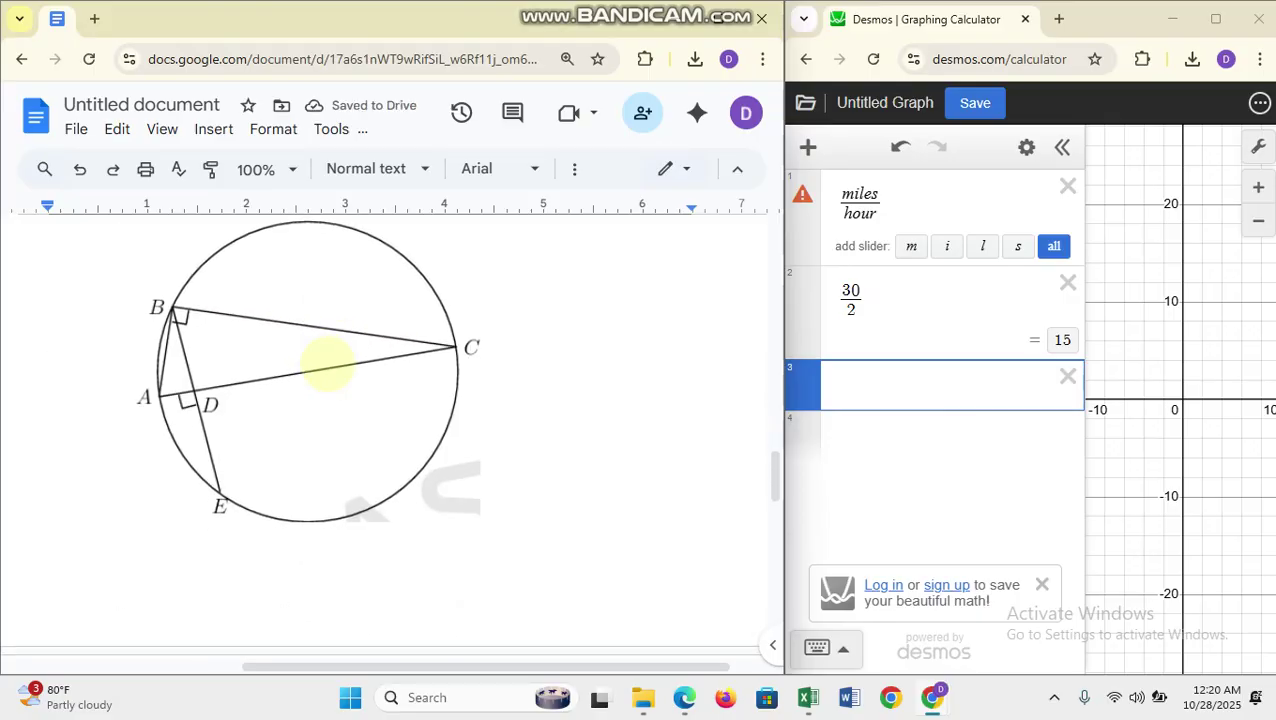
pyautogui.scroll(-3, 371, 483)
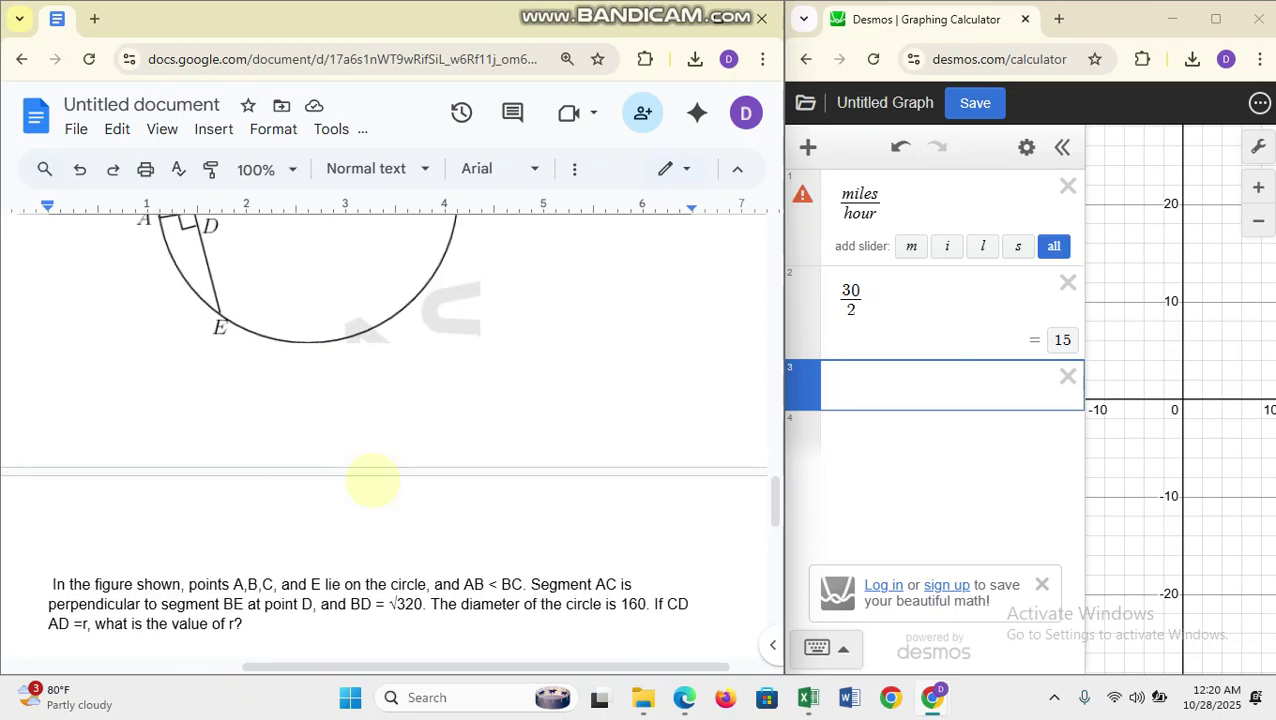
pyautogui.scroll(3, 372, 481)
pyautogui.scroll(-3, 372, 481)
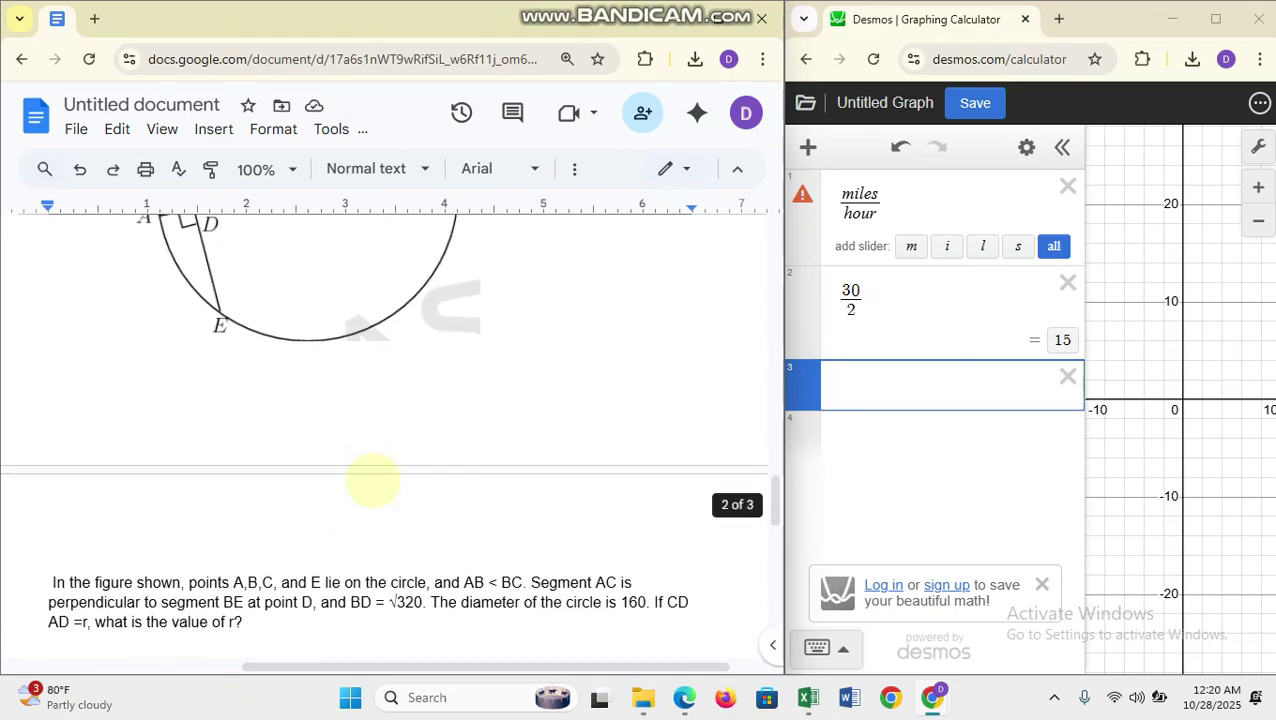
pyautogui.scroll(1, 372, 481)
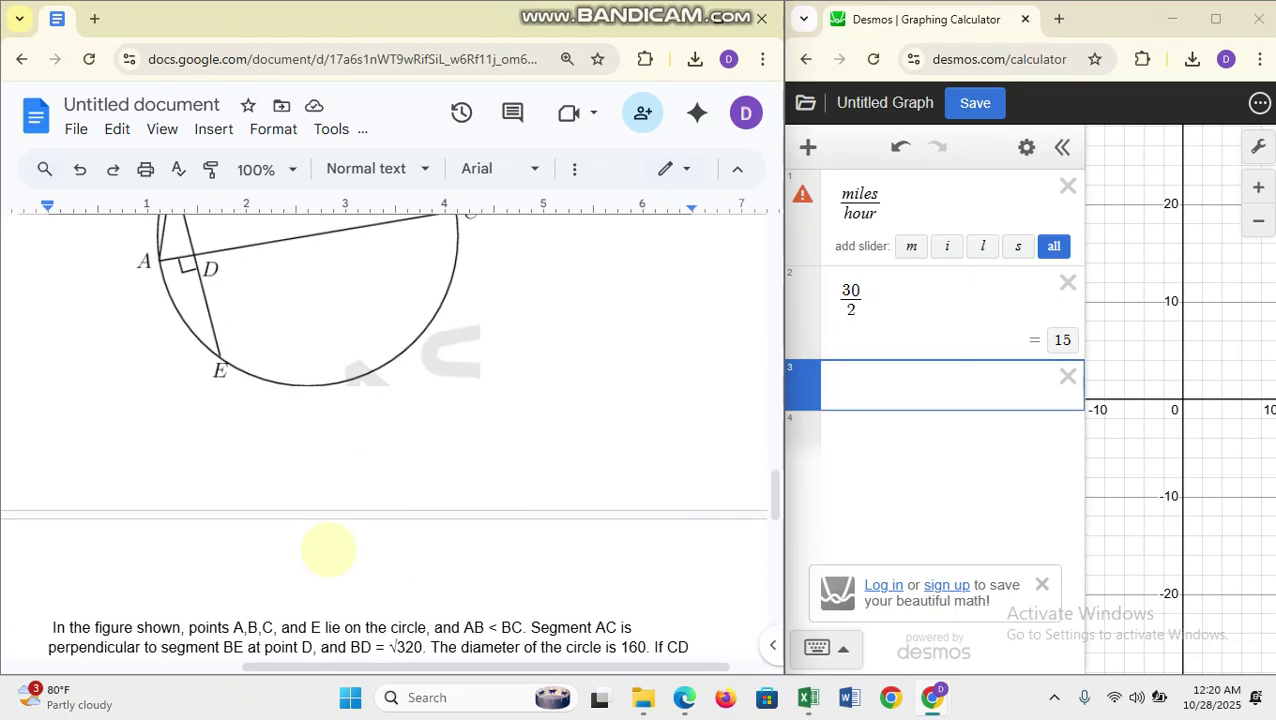
pyautogui.scroll(-1, 328, 548)
pyautogui.scroll(2, 328, 548)
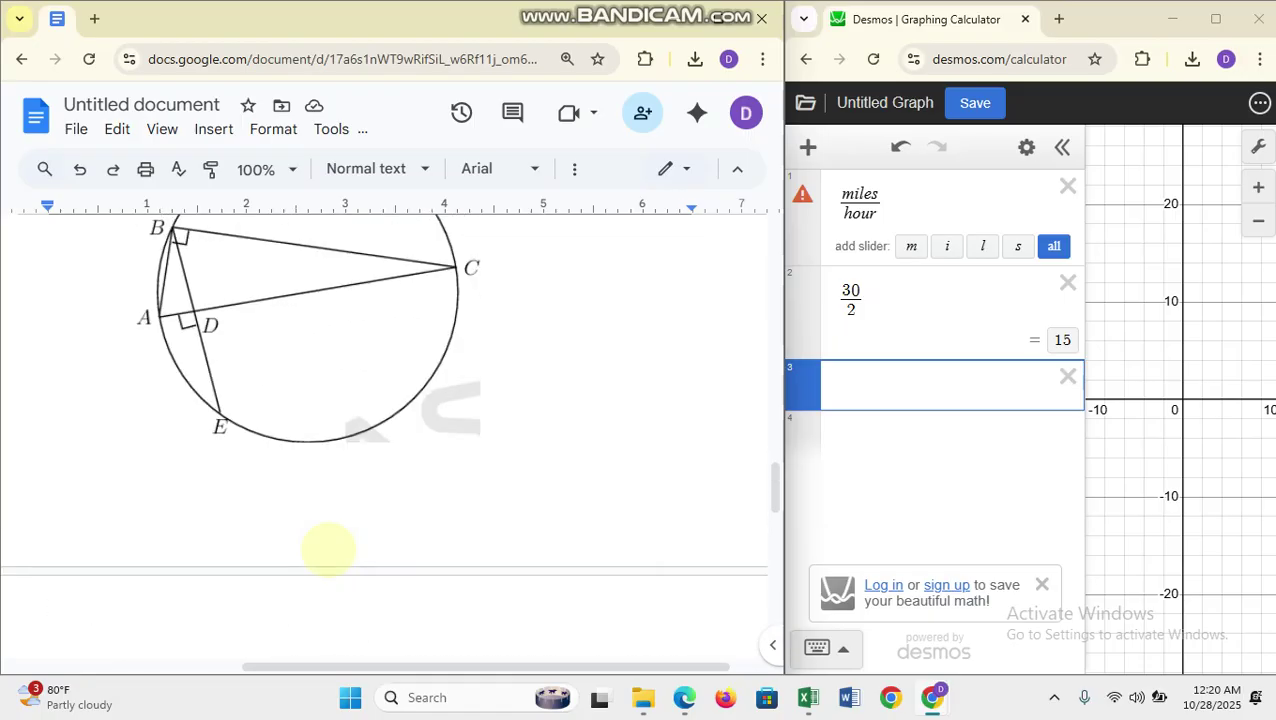
pyautogui.hotkey('ctrl', '0')
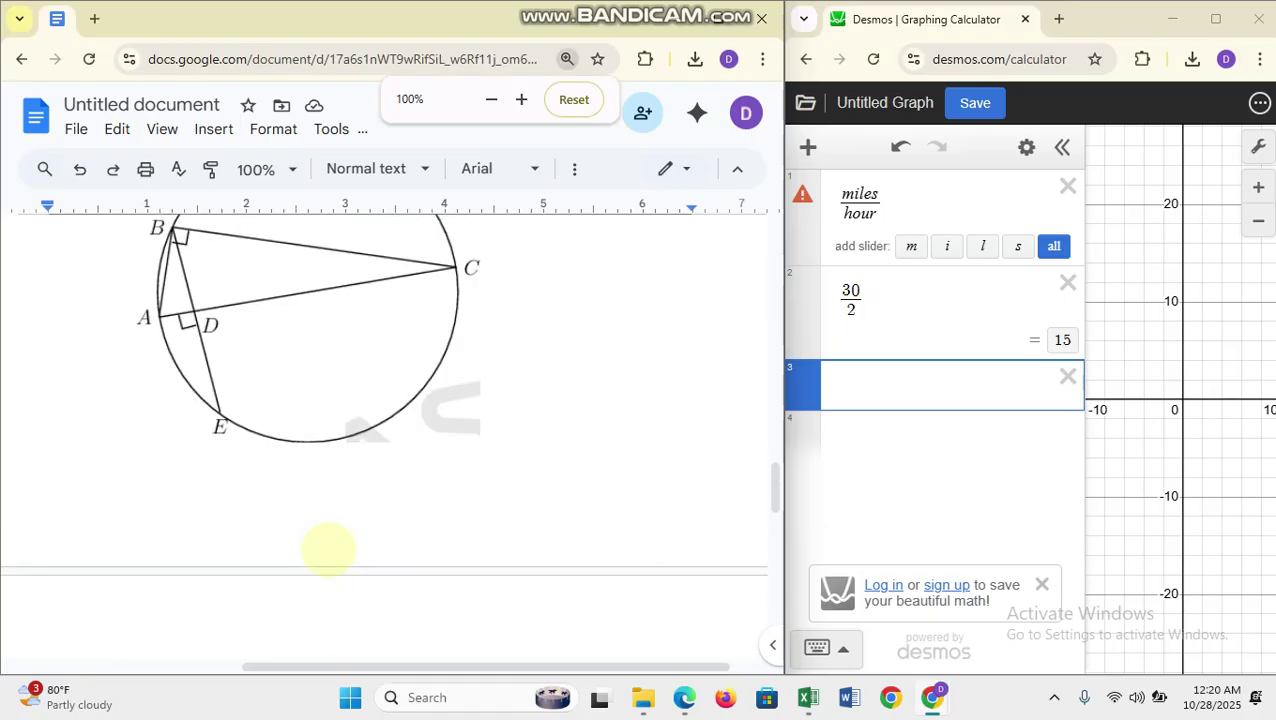
# - Remove surplus blank lines between the average speed answer and the circle figure, keeping the answer 15
pyautogui.scroll(3, 299, 521)
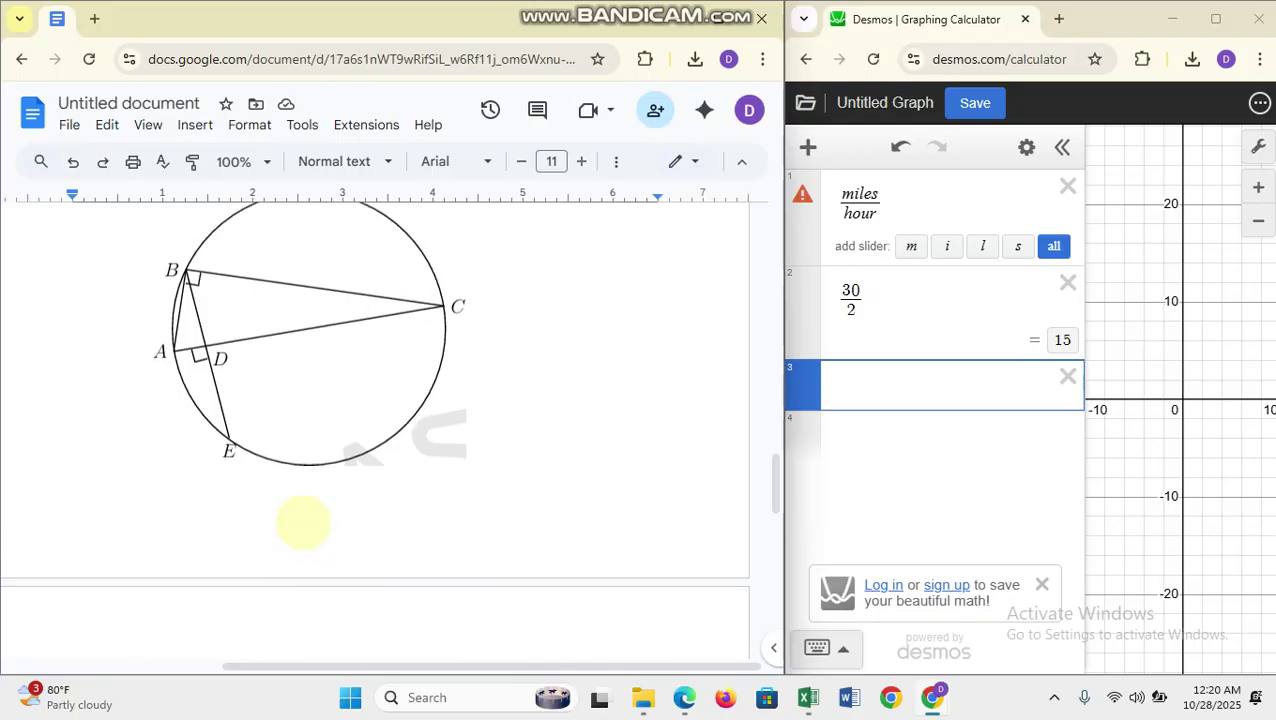
pyautogui.scroll(-1, 167, 330)
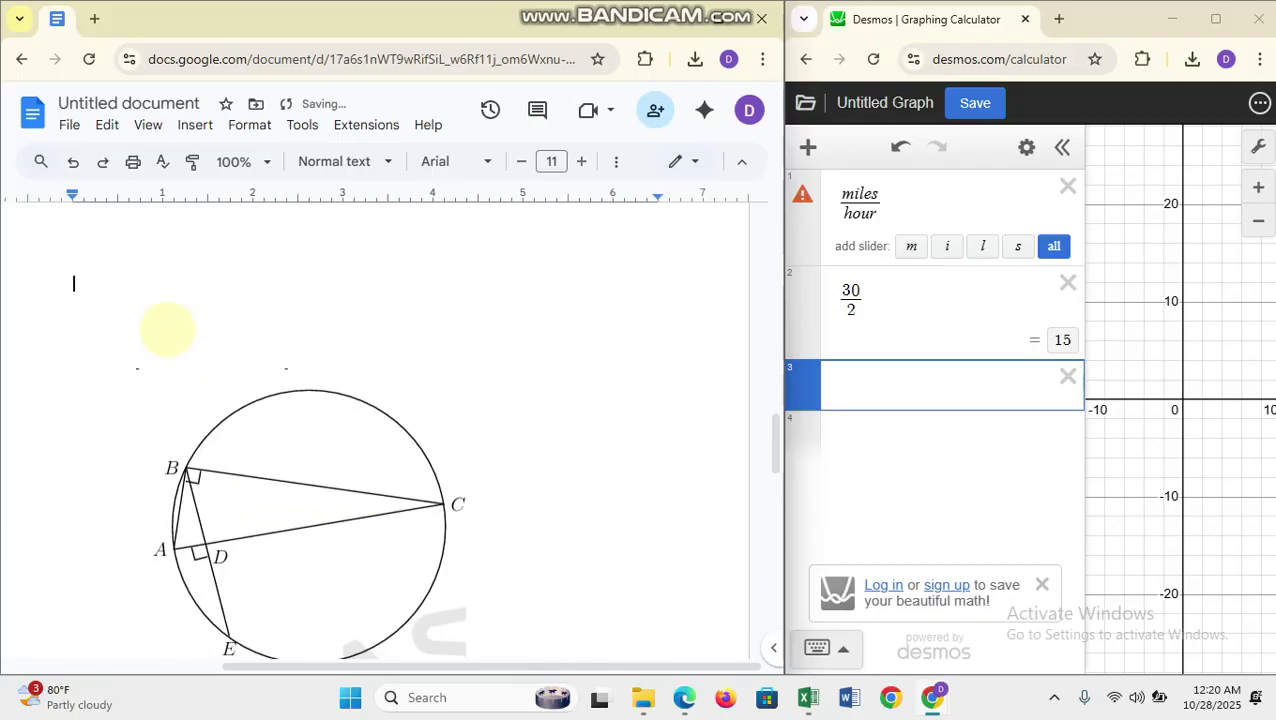
pyautogui.write('15')
pyautogui.press('BackSpace')
pyautogui.press('BackSpace')
pyautogui.press('BackSpace')
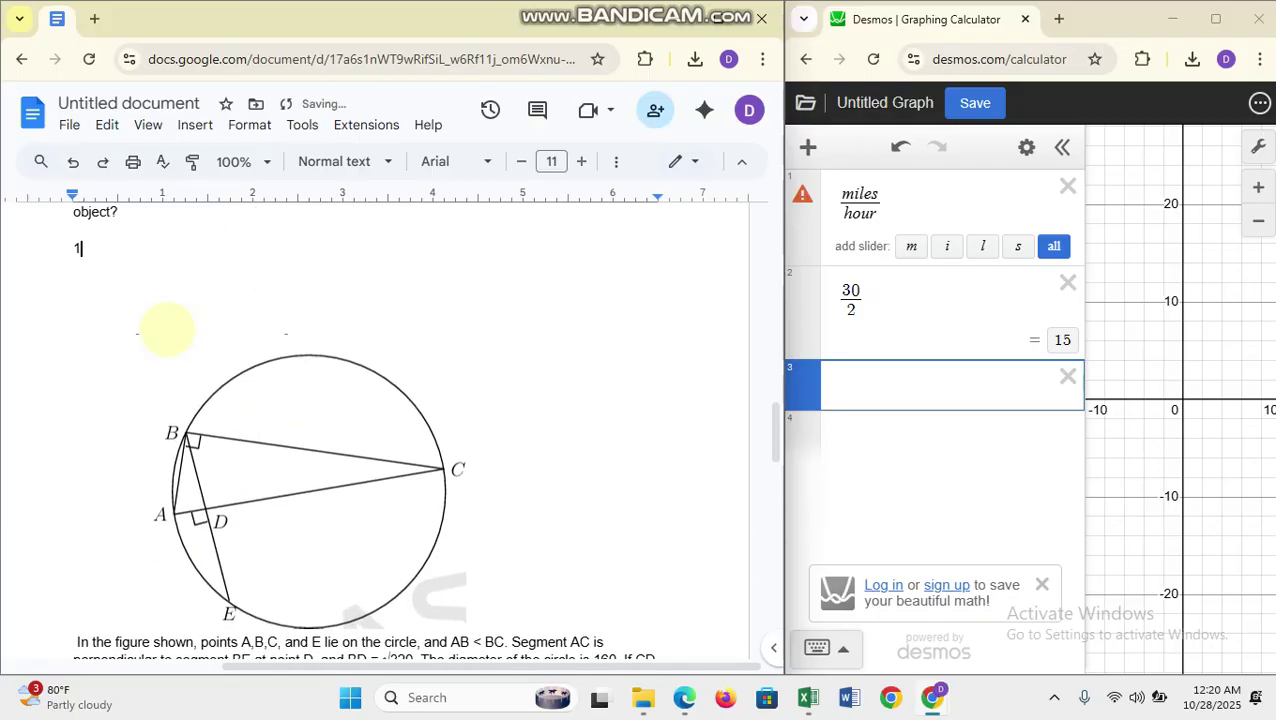
pyautogui.scroll(-1, 167, 330)
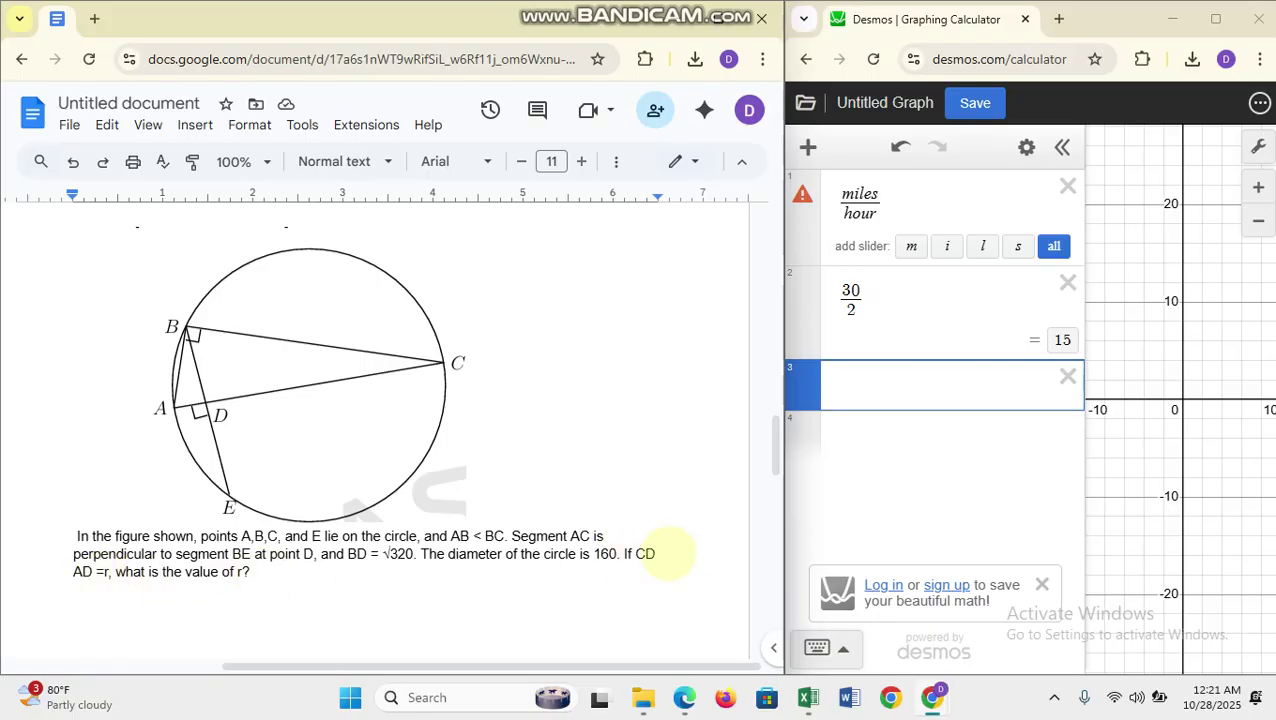
# - Insert the missing slash between CD and AD in the circle question and add blank lines below the question
pyautogui.click(667, 553)
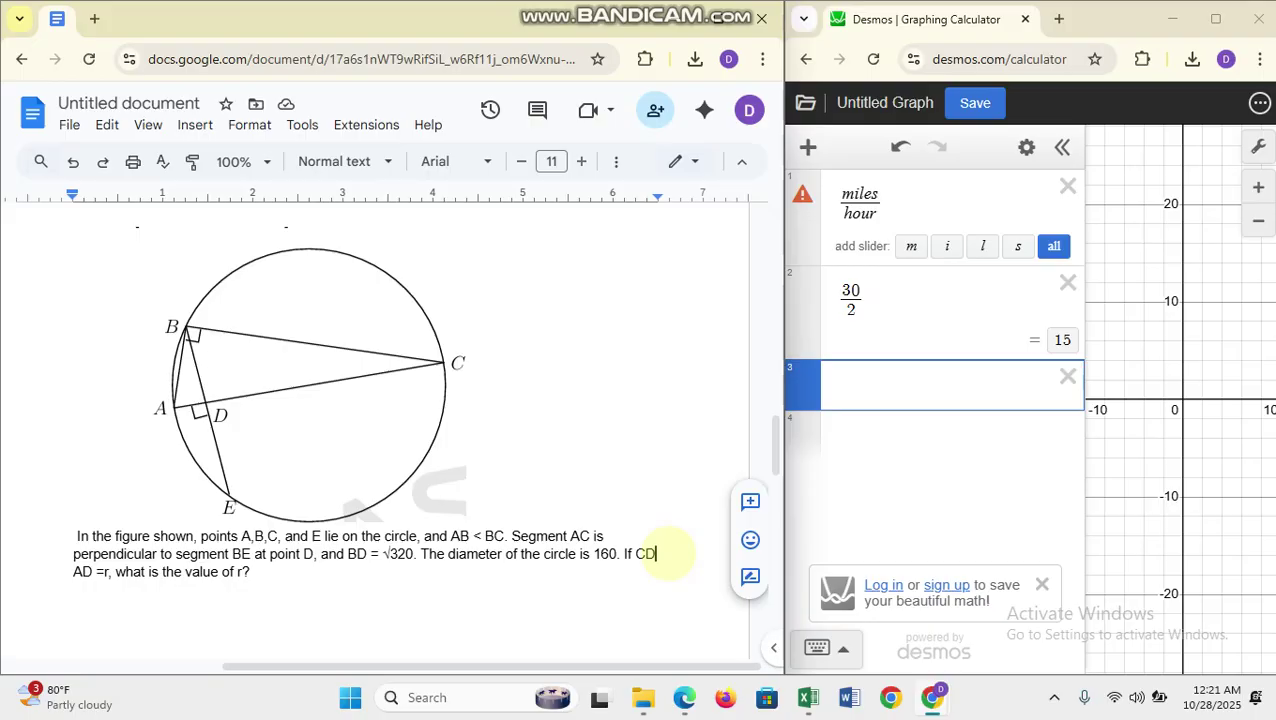
pyautogui.write('/')
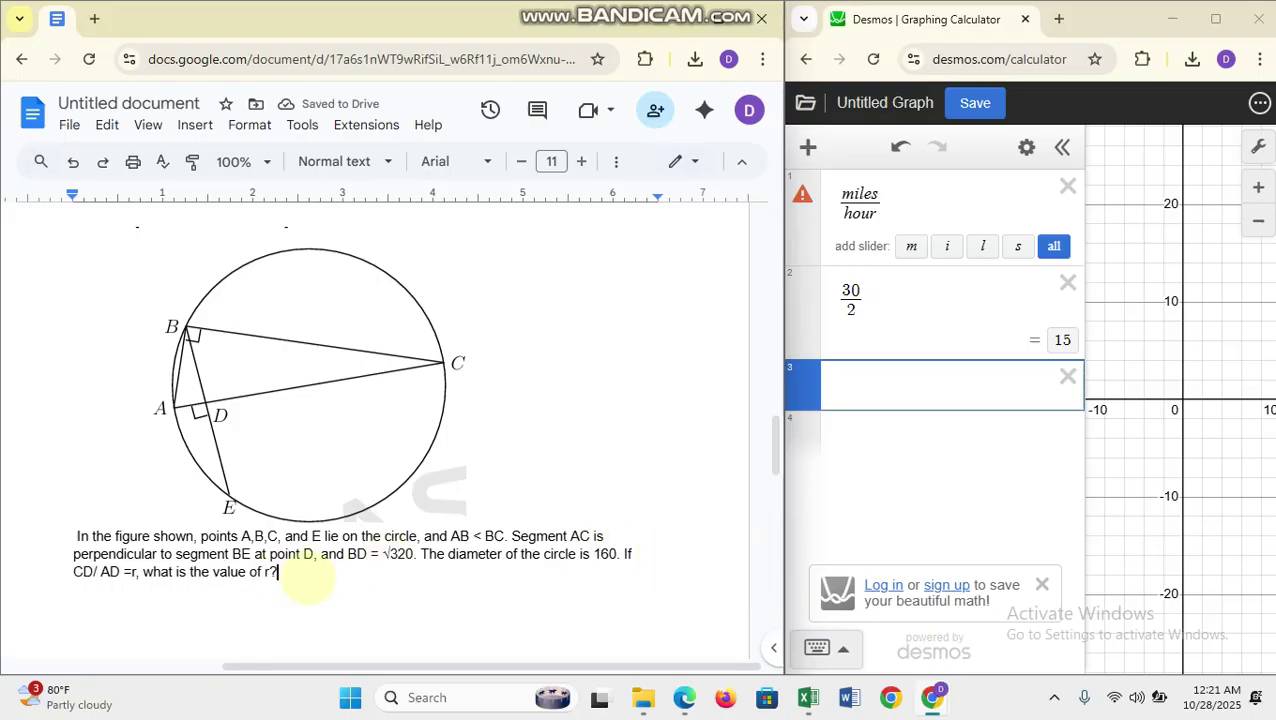
pyautogui.press('Return')
pyautogui.press('Return')
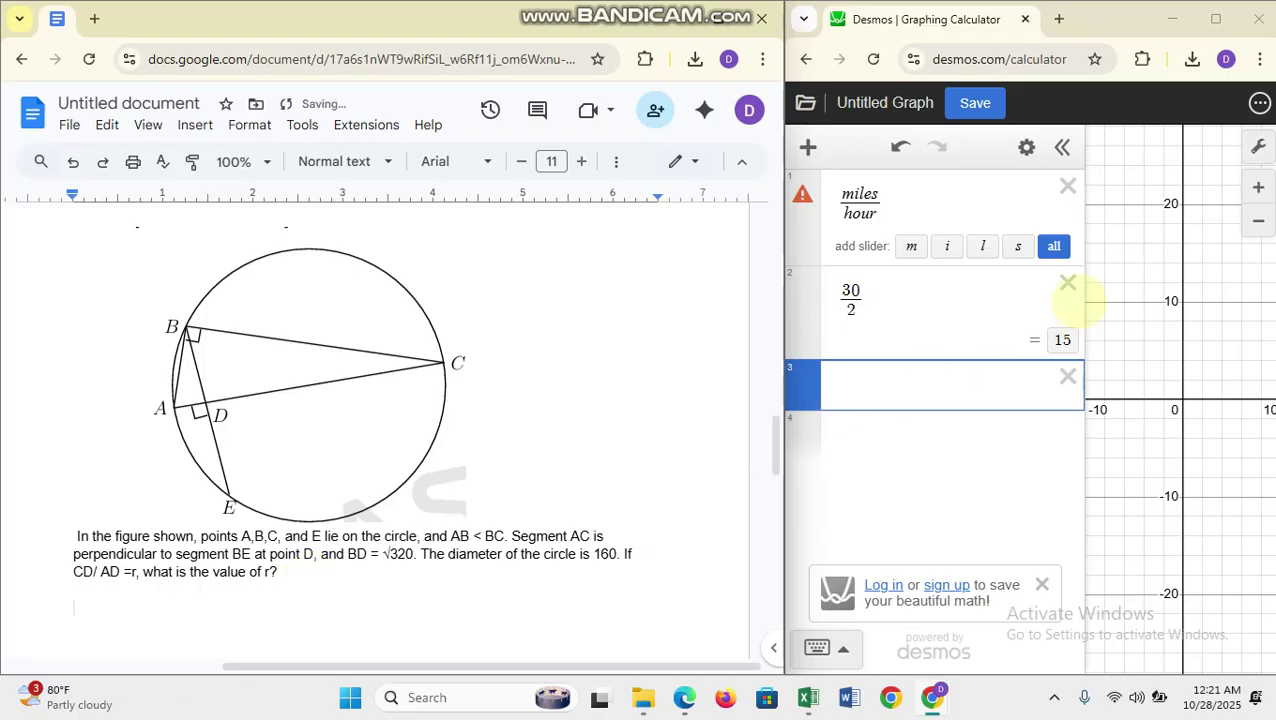
# - Delete the 30/2 and miles/hour expressions from the Desmos list
pyautogui.click(1068, 282)
pyautogui.click(1068, 186)
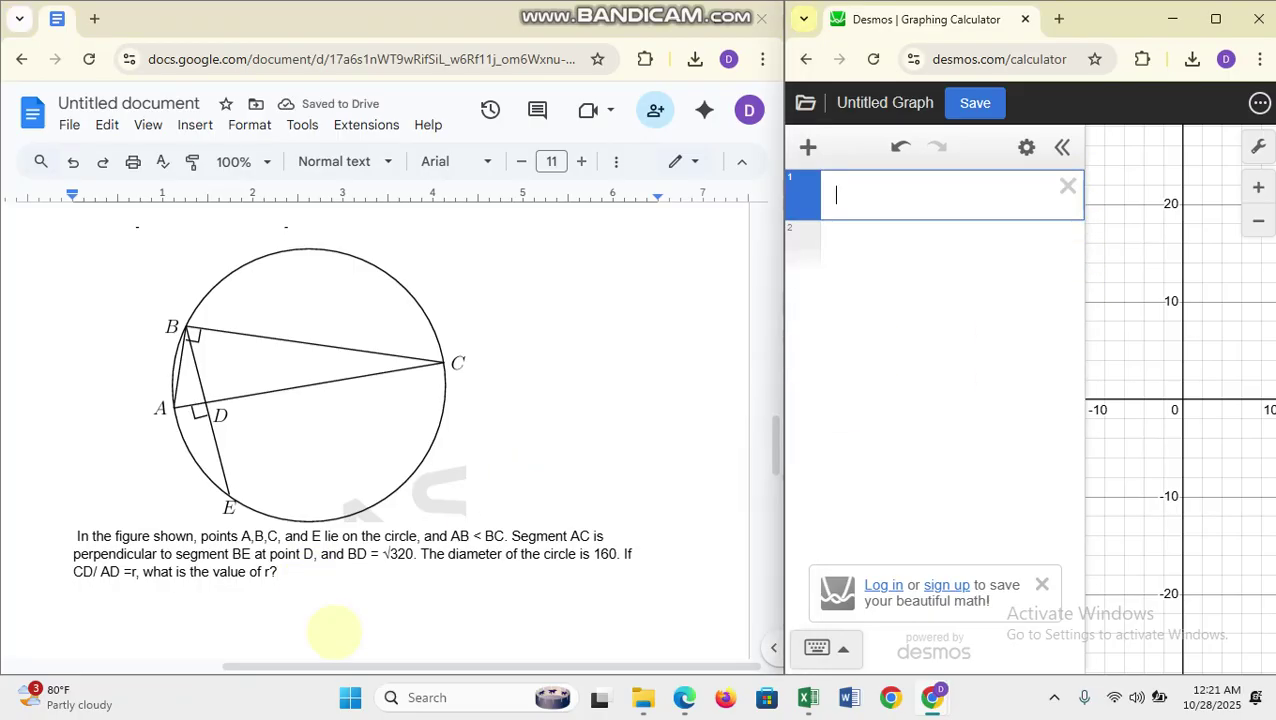
# - Write the relation AD * DC = BD² in the document below the circle question
pyautogui.scroll(-1, 334, 631)
pyautogui.click(186, 591)
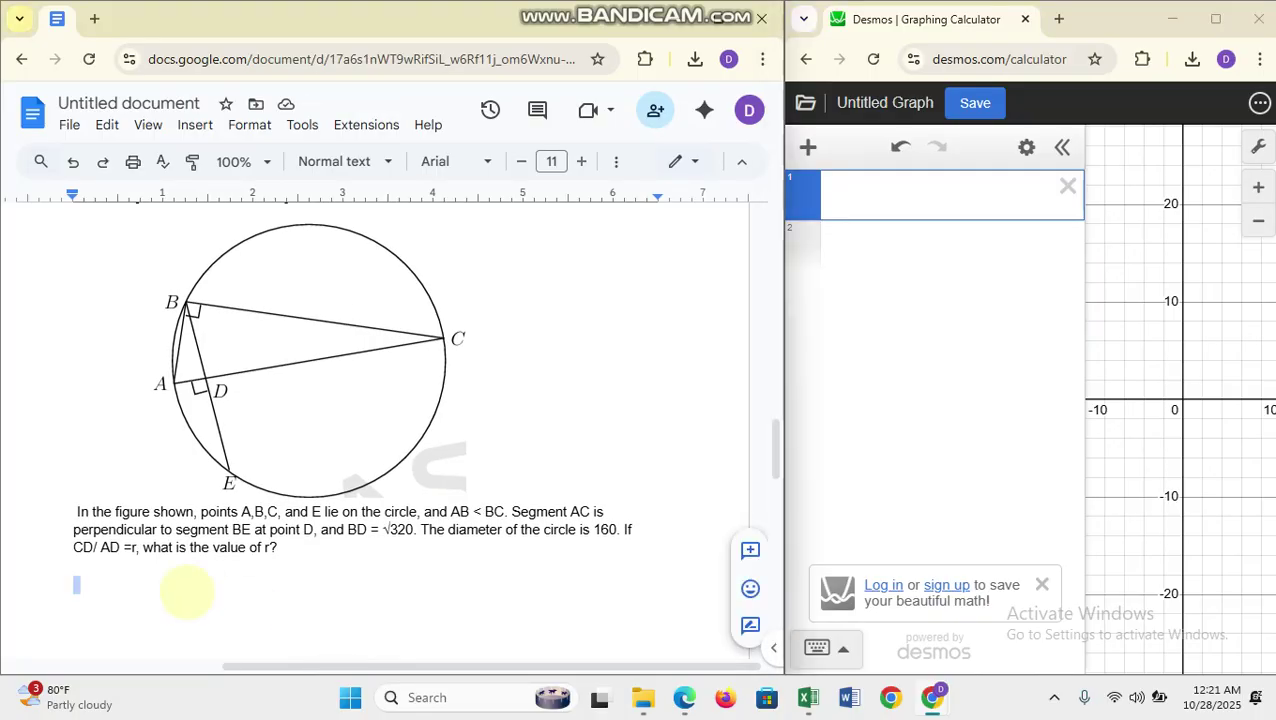
pyautogui.press('Return')
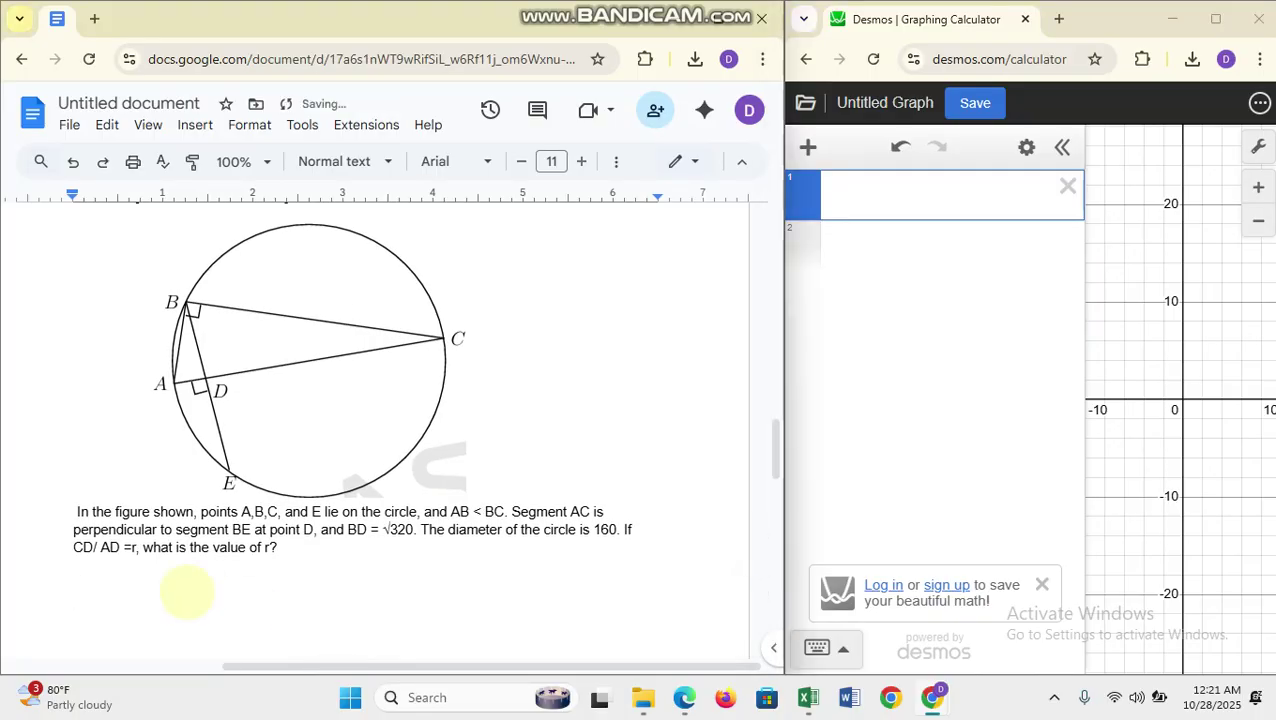
pyautogui.press('capslock')
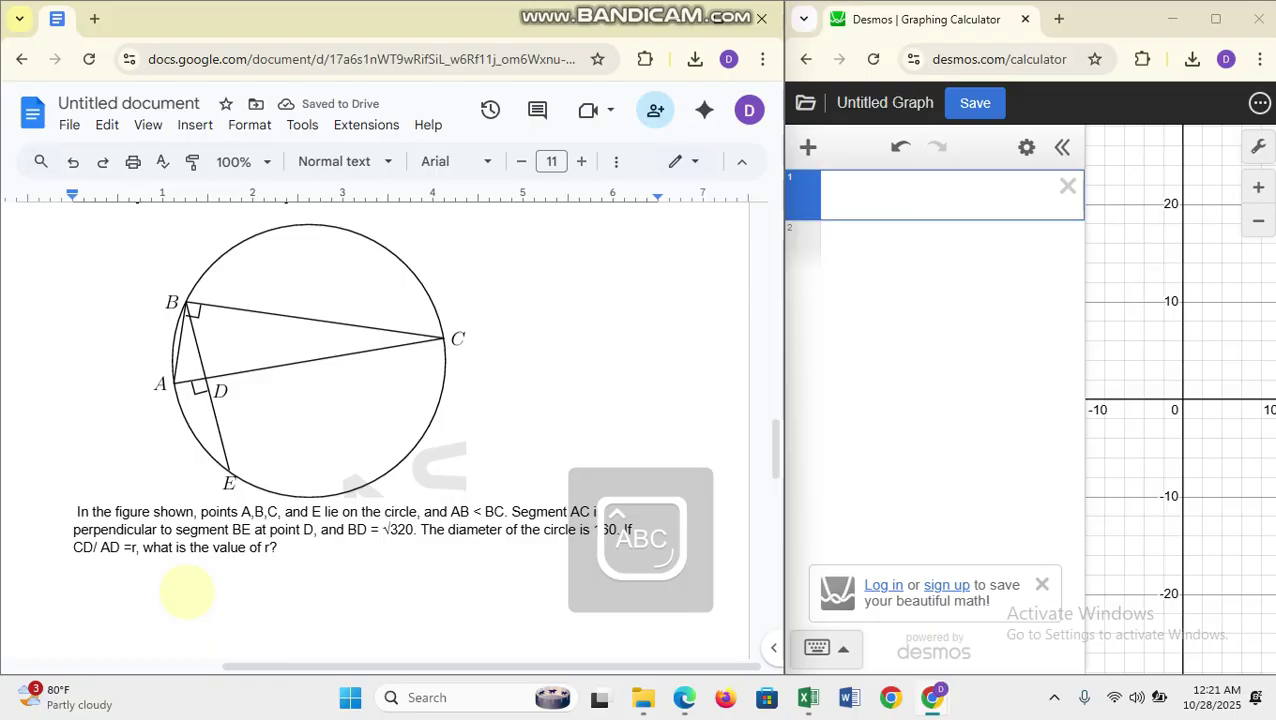
pyautogui.write('A')
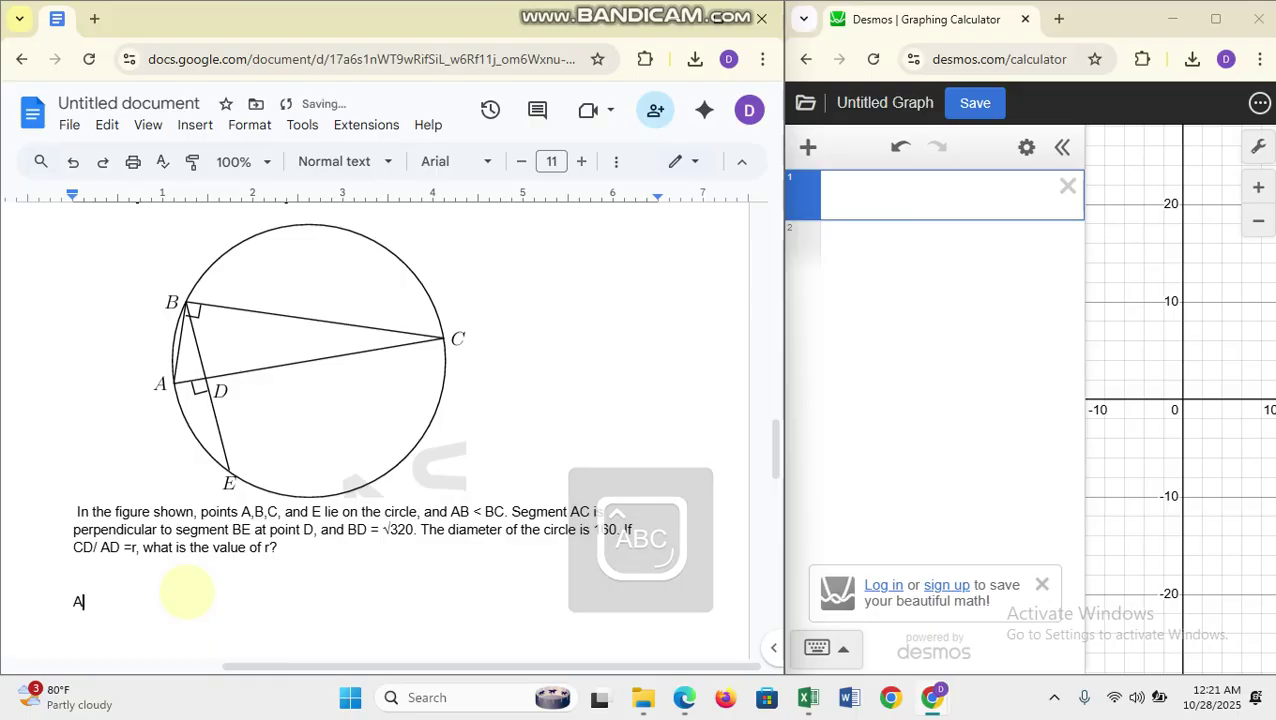
pyautogui.write('C')
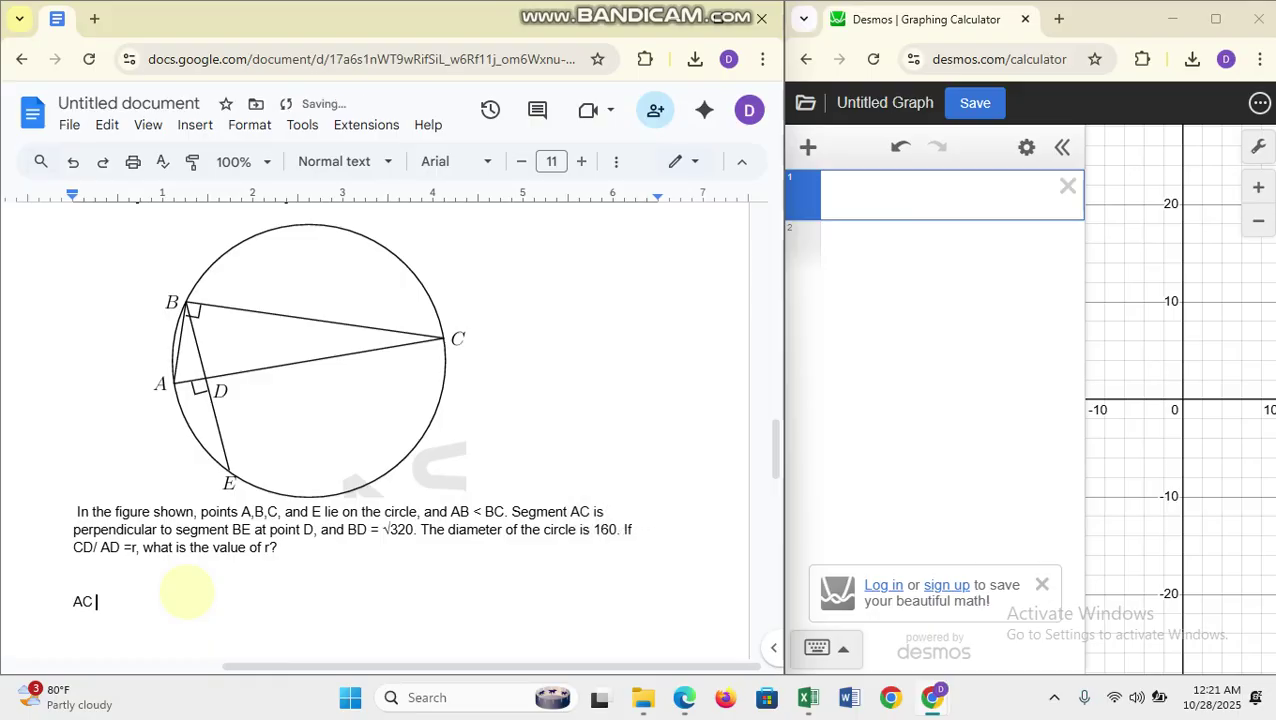
pyautogui.write(' *')
pyautogui.press('BackSpace')
pyautogui.press('BackSpace')
pyautogui.write('D +')
pyautogui.press('BackSpace')
pyautogui.write('* DC = BD2')
pyautogui.press('BackSpace')
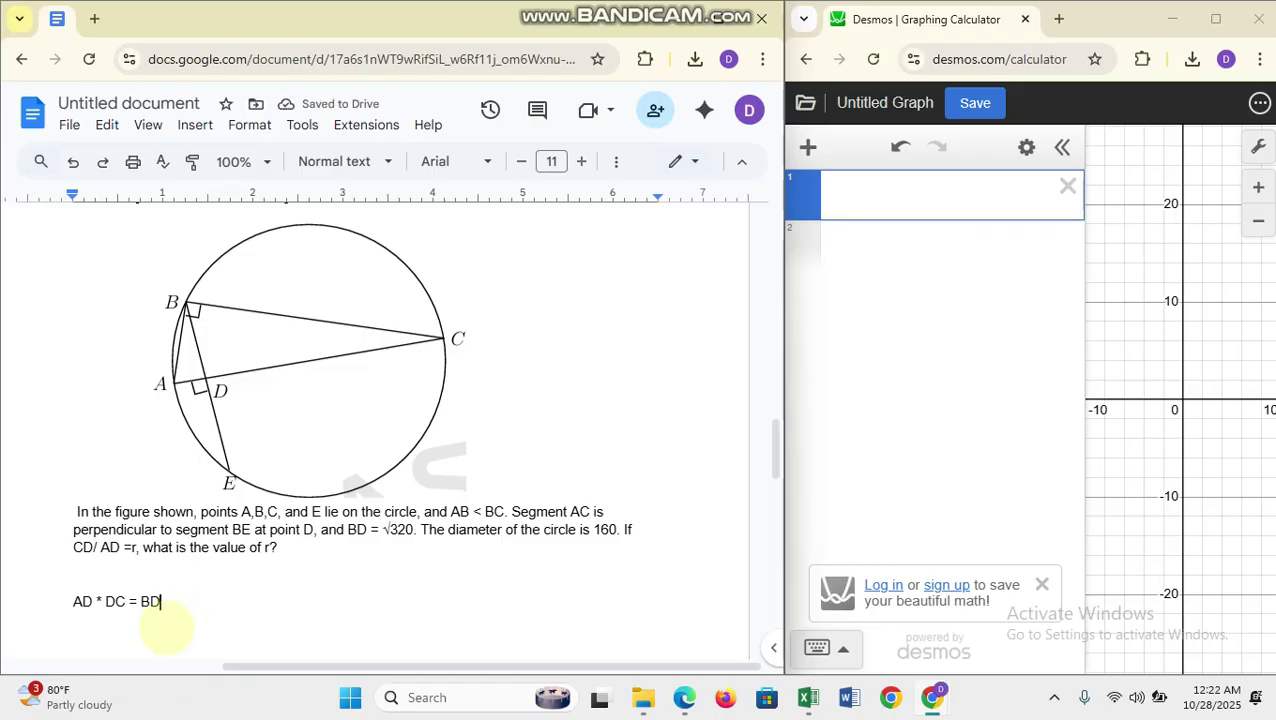
pyautogui.write('2')
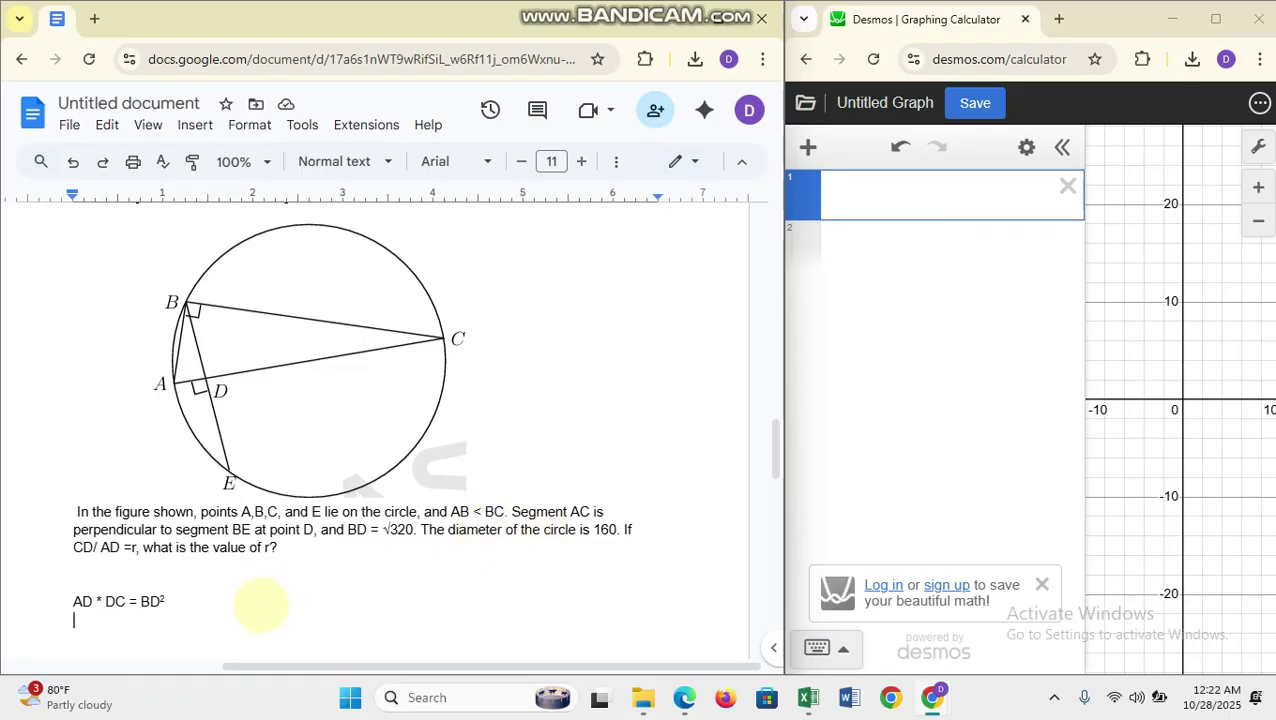
# - Add AC= 160 and AD= x on separate lines beneath the relation AD * DC = BD²
pyautogui.write('AC= 160')
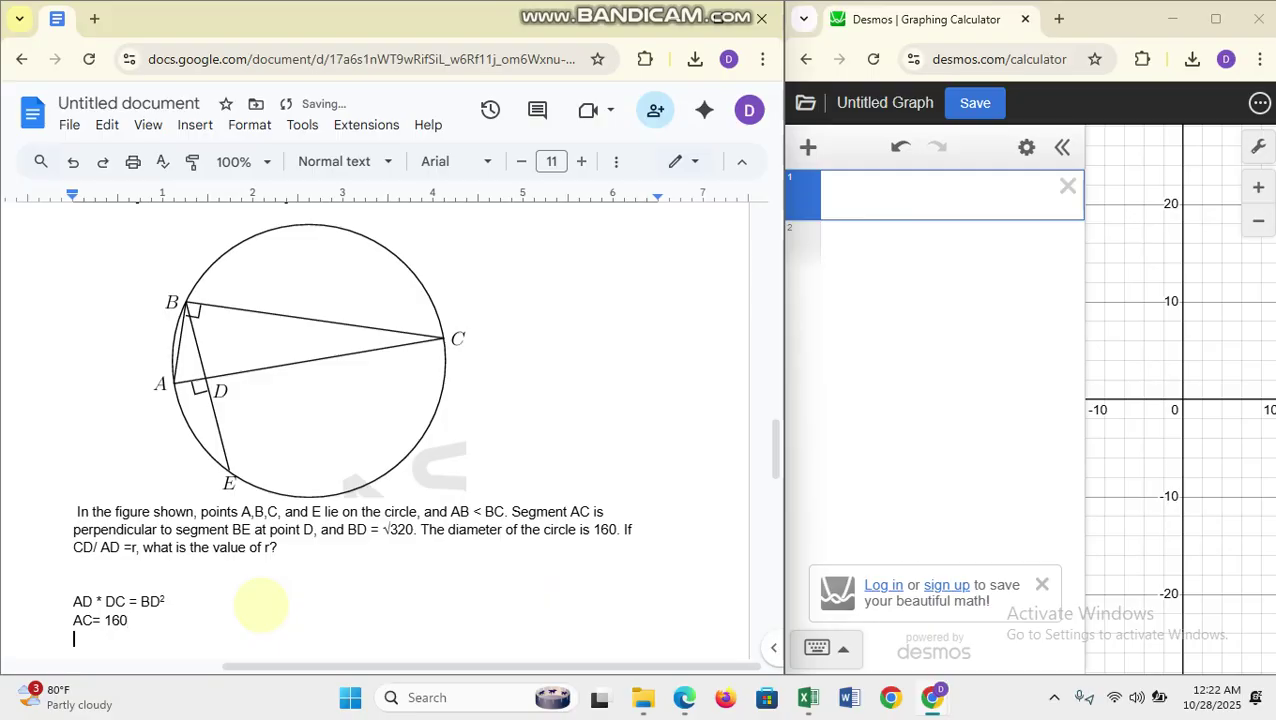
pyautogui.press('Return')
pyautogui.write('A')
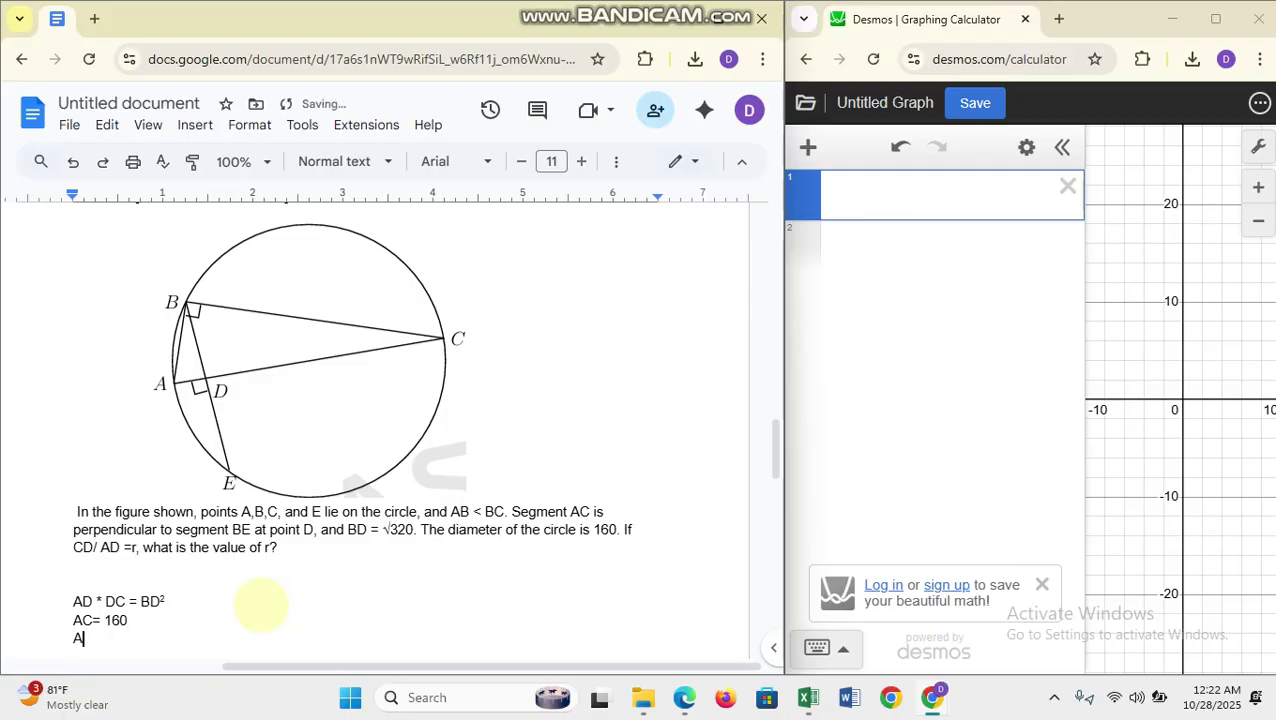
pyautogui.write('D=')
pyautogui.press('capslock')
pyautogui.write('x')
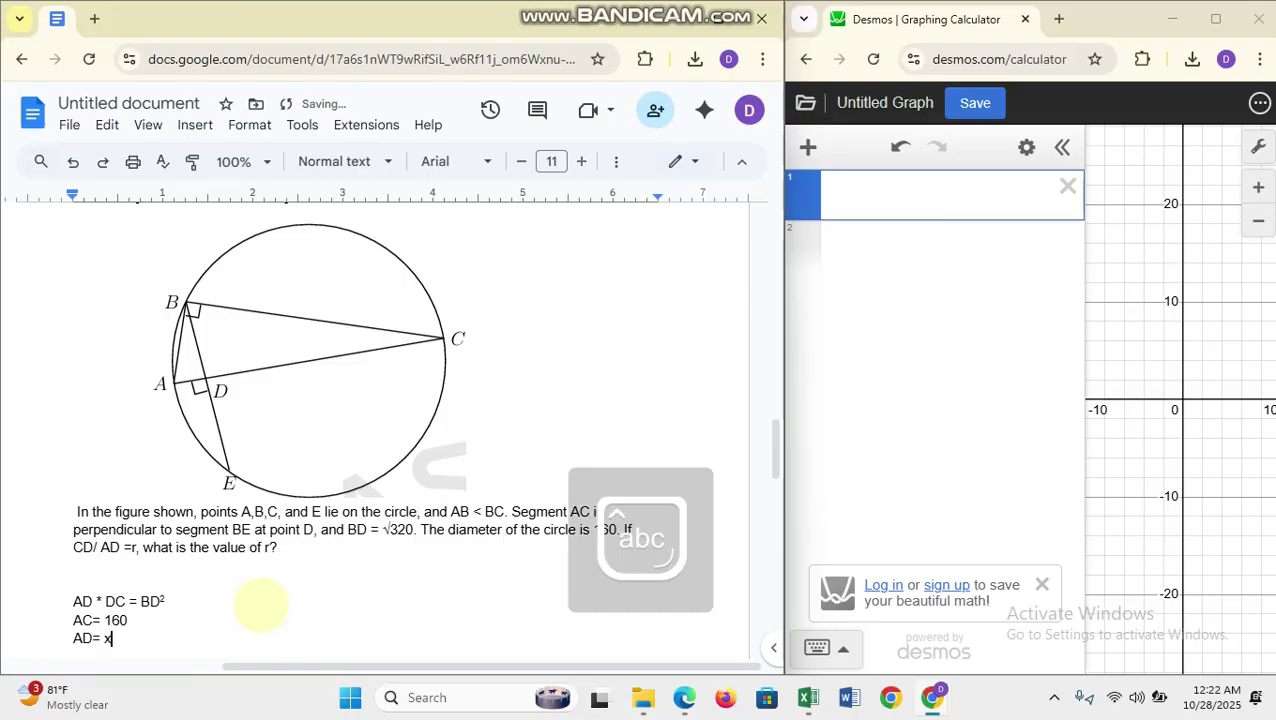
# - Add DC= 160-x on its own line under AD= x, with a lowercase x
pyautogui.press('capslock')
pyautogui.write('DC= 16')
pyautogui.write('0-X')
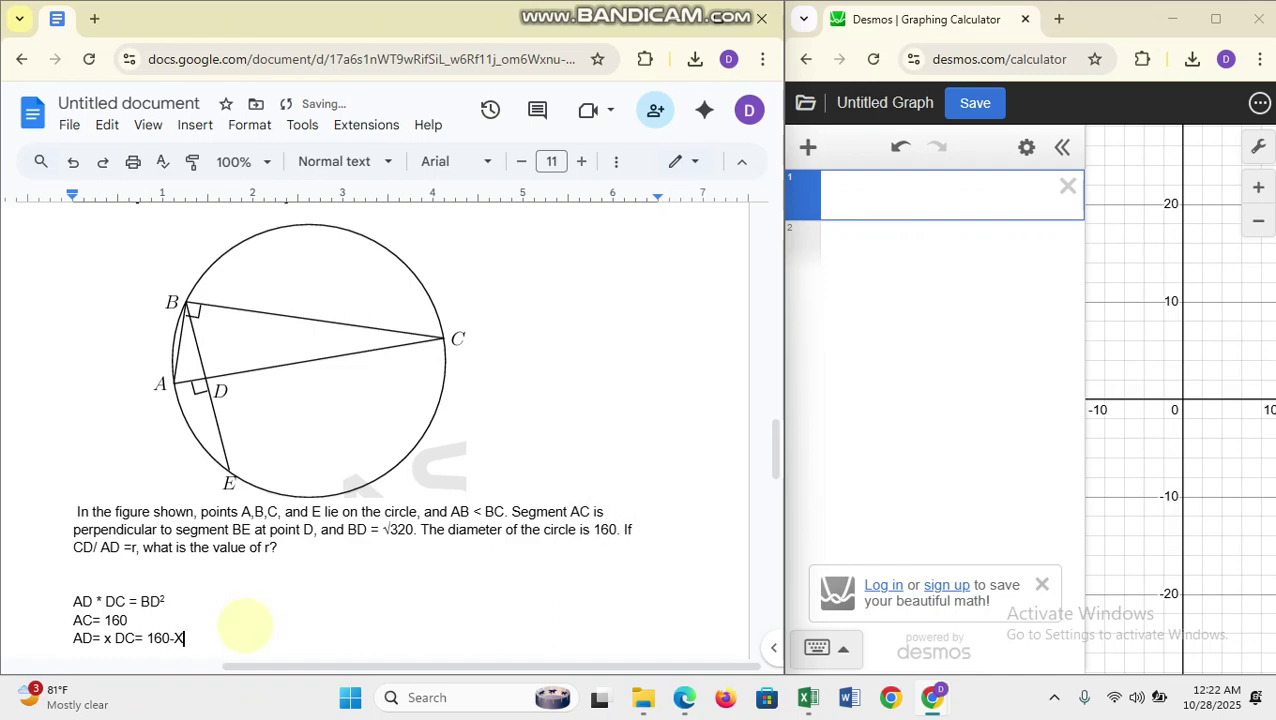
pyautogui.press('BackSpace')
pyautogui.press('capslock')
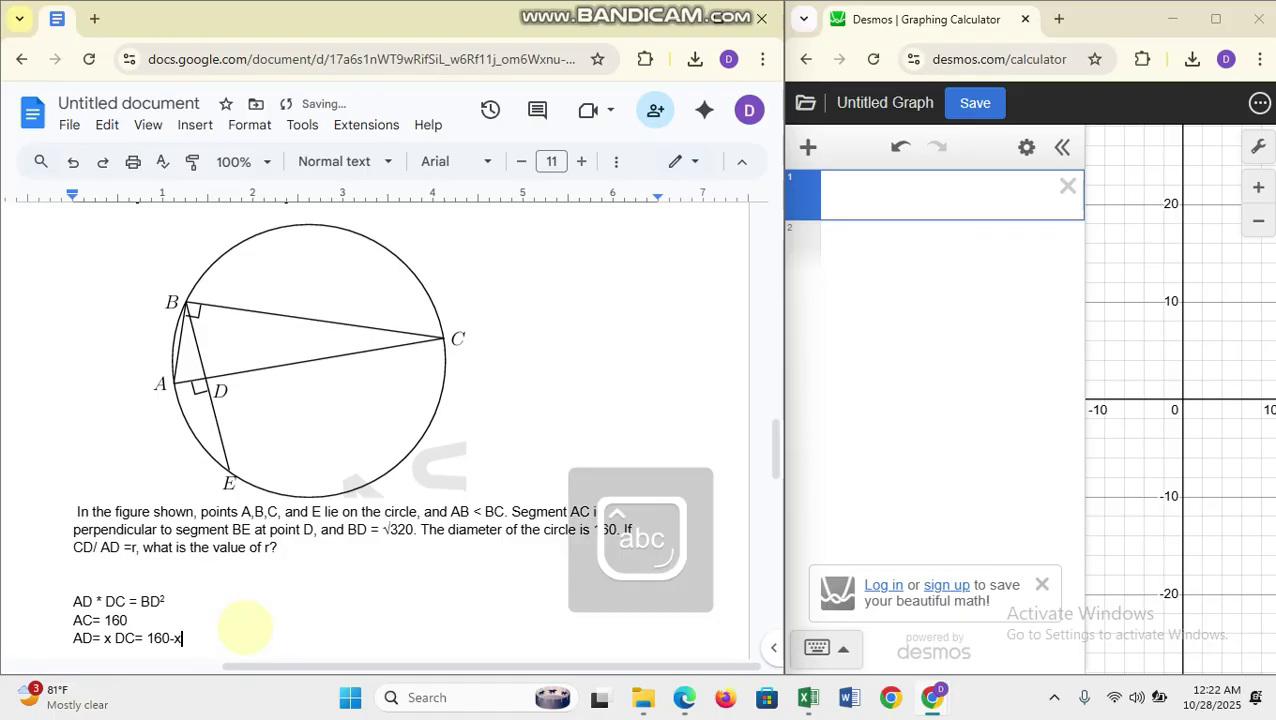
pyautogui.write('x')
pyautogui.click(115, 638)
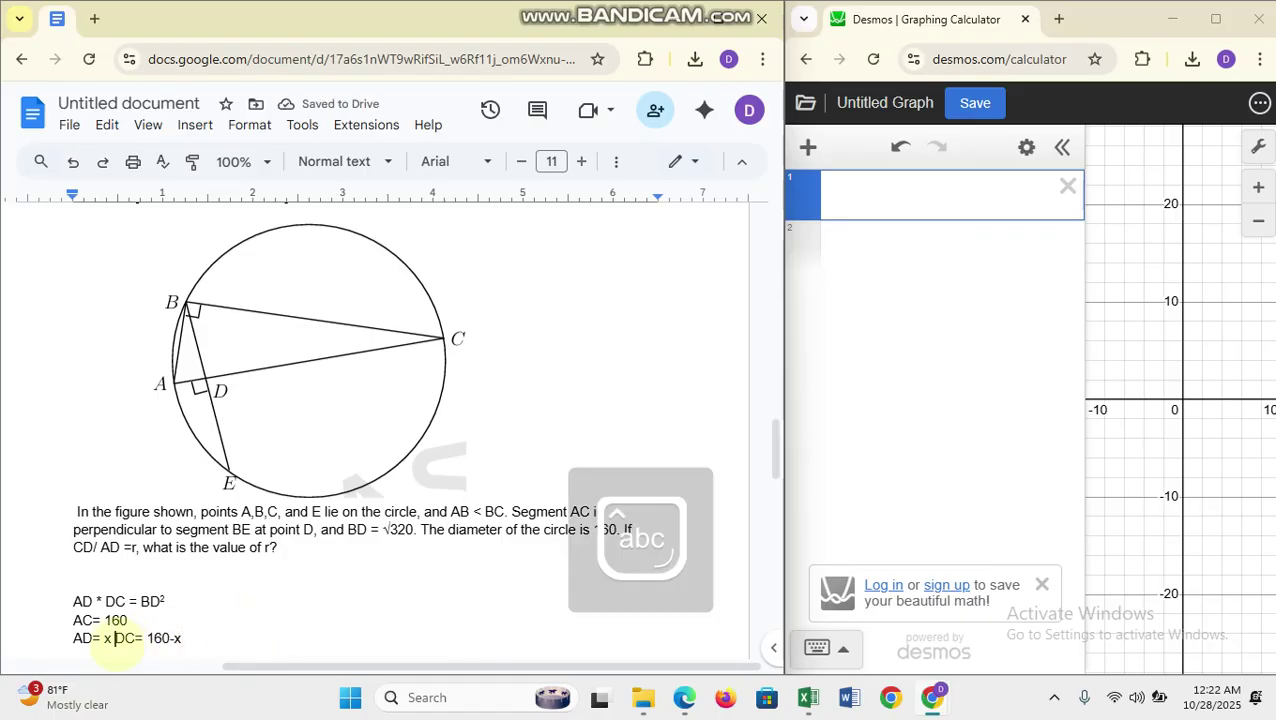
pyautogui.press('Return')
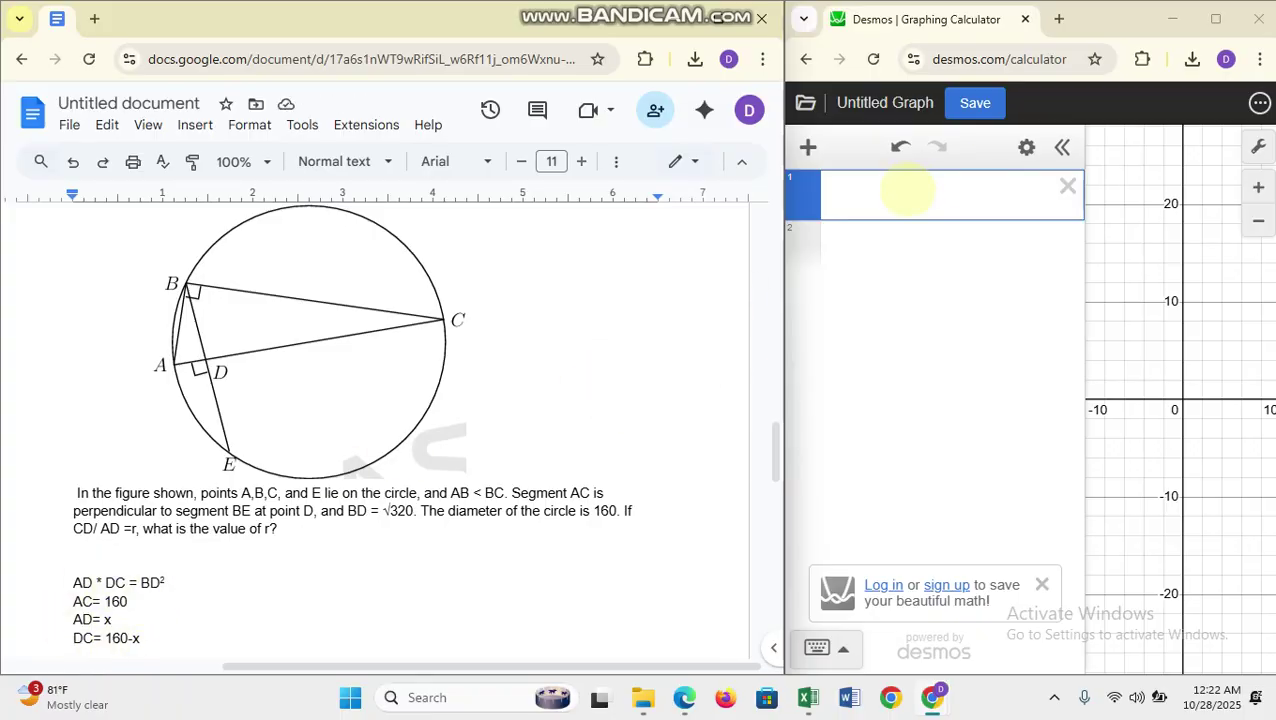
# - Enter the regression x₁·(160−x₁) ~ 320 in Desmos expression 1 to solve for AD
pyautogui.click(907, 191)
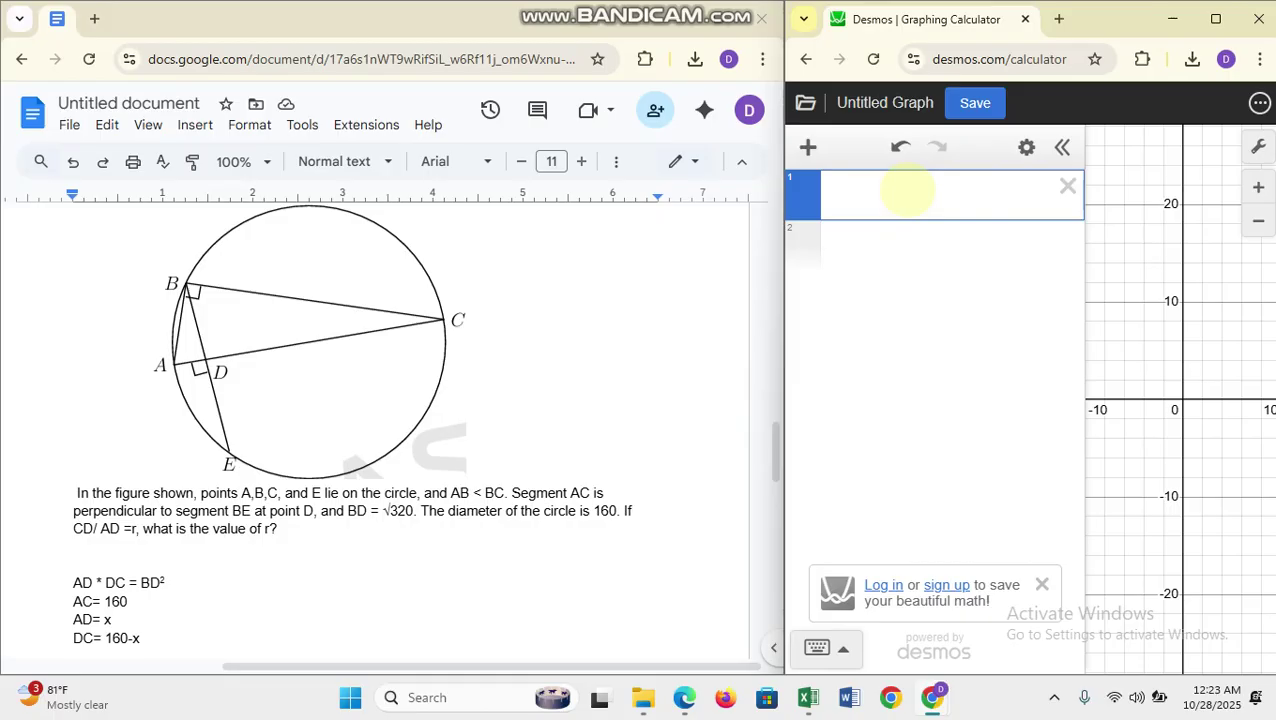
pyautogui.write('(x)')
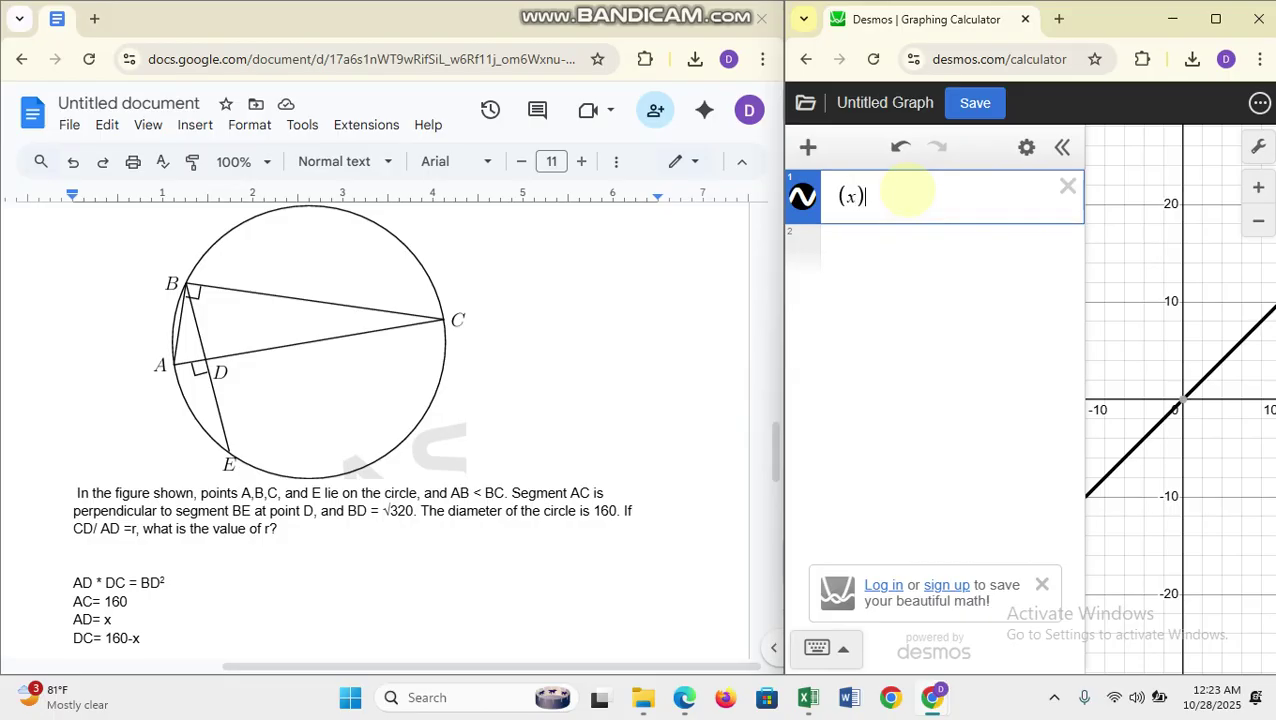
pyautogui.press('Left')
pyautogui.press('BackSpace')
pyautogui.press('BackSpace')
pyautogui.write('x1')
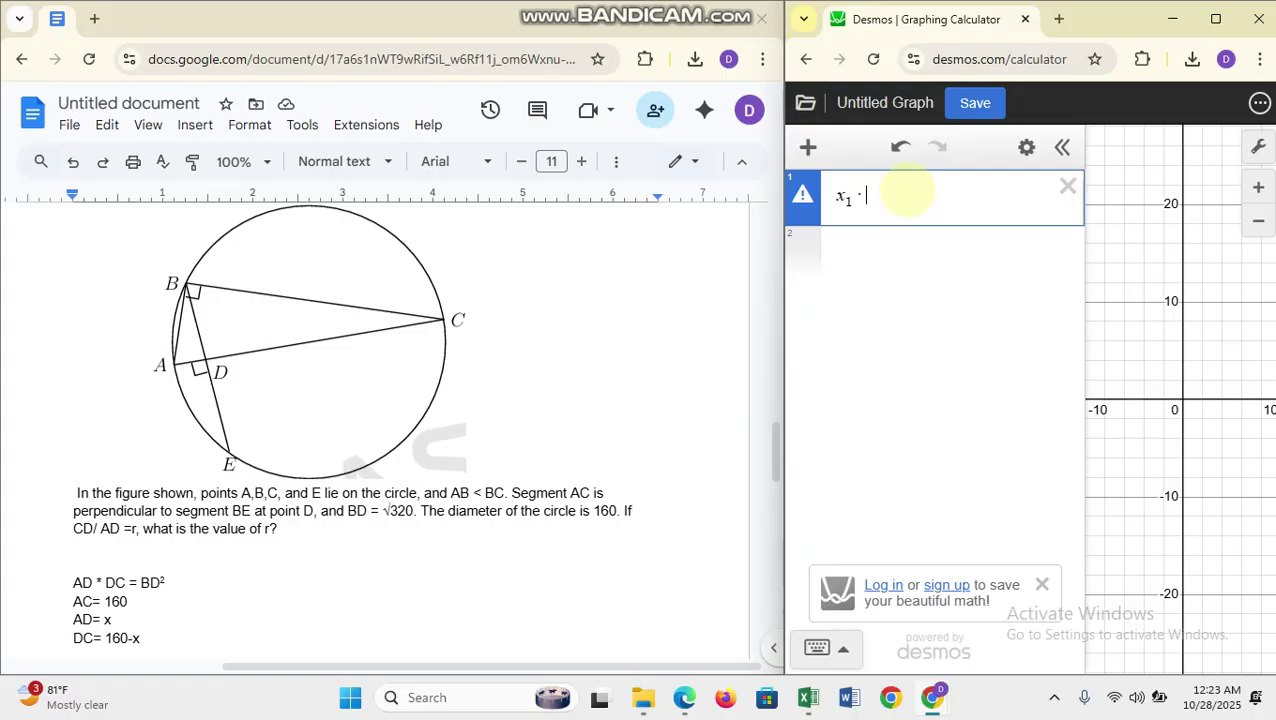
pyautogui.write('*(16')
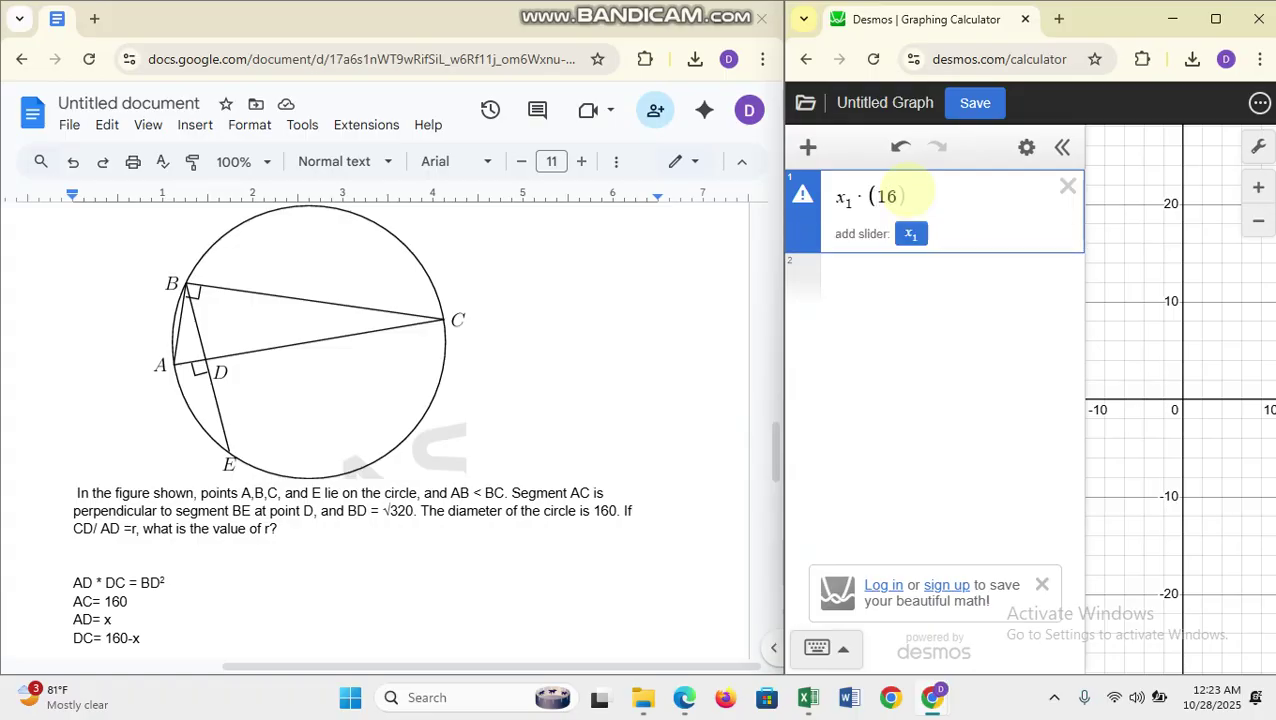
pyautogui.write('0-x1')
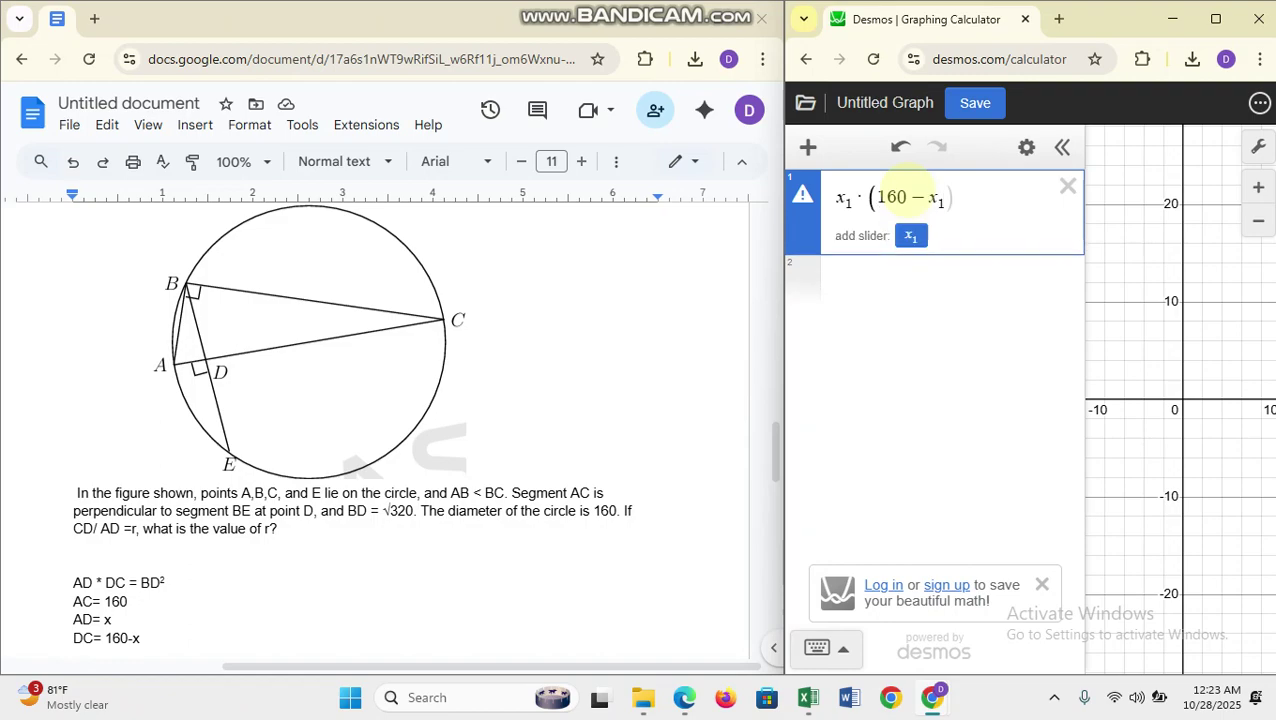
pyautogui.write(')~')
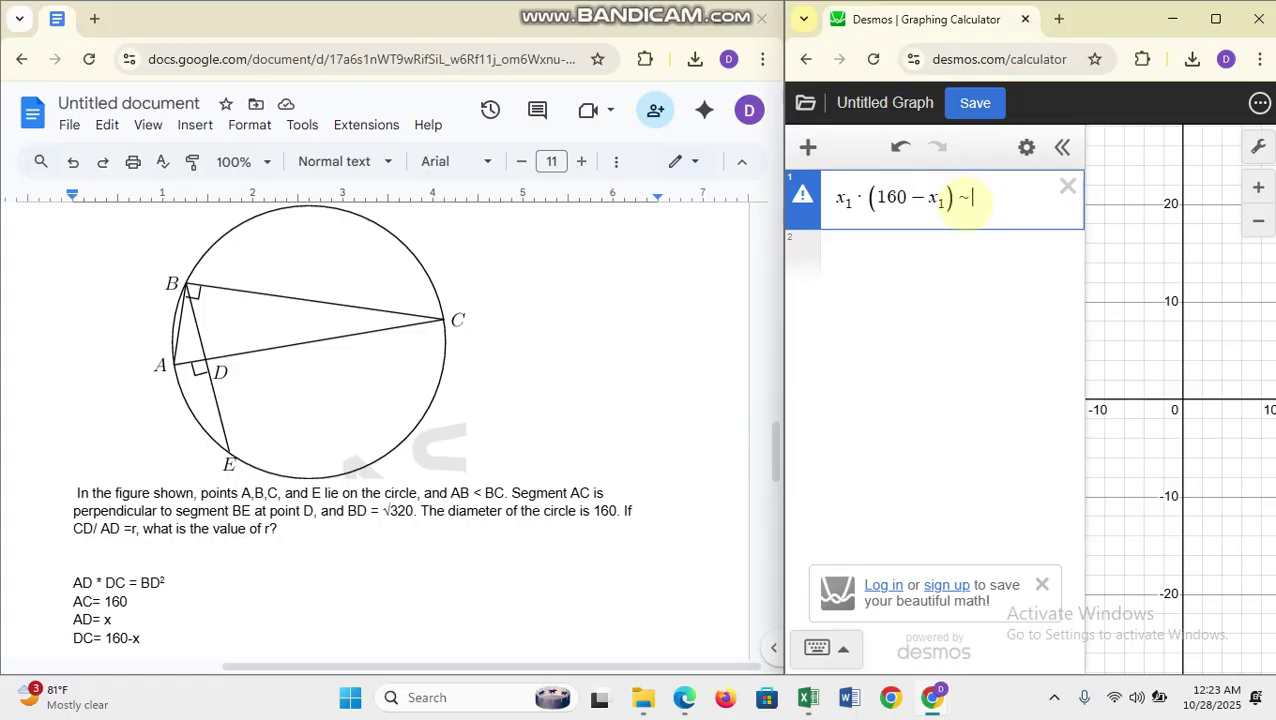
pyautogui.write('320')
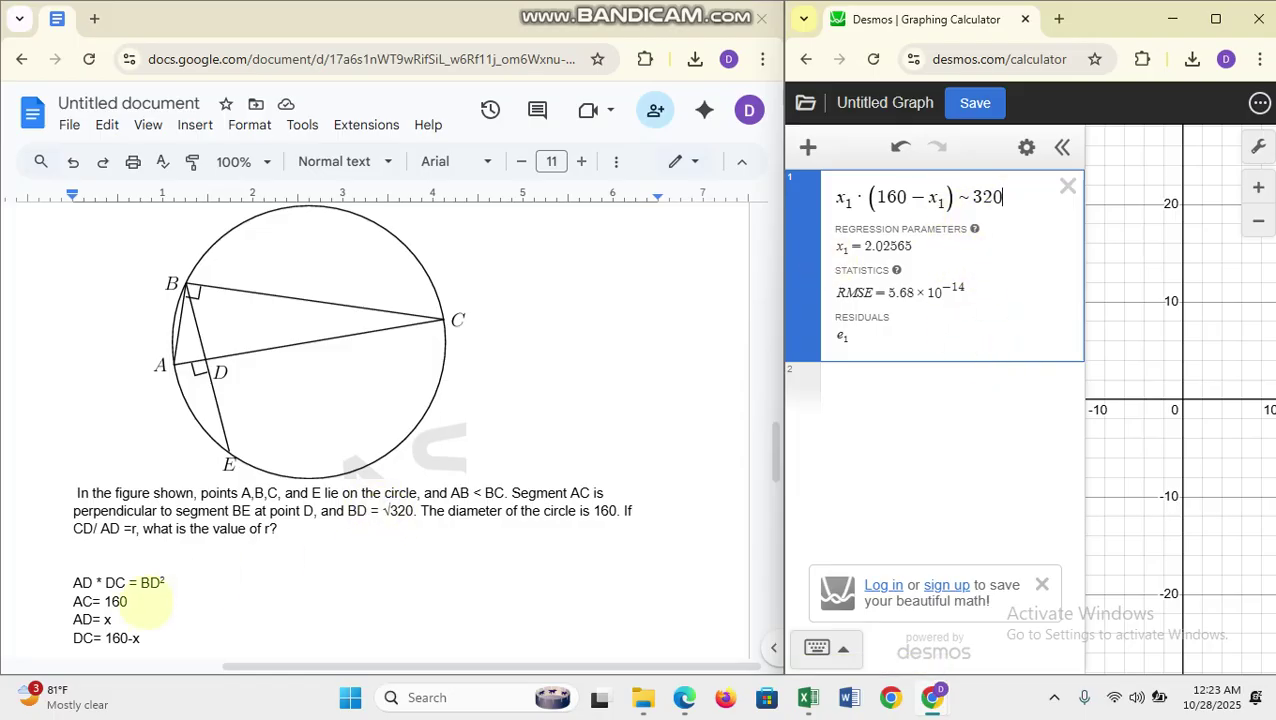
pyautogui.click(389, 511)
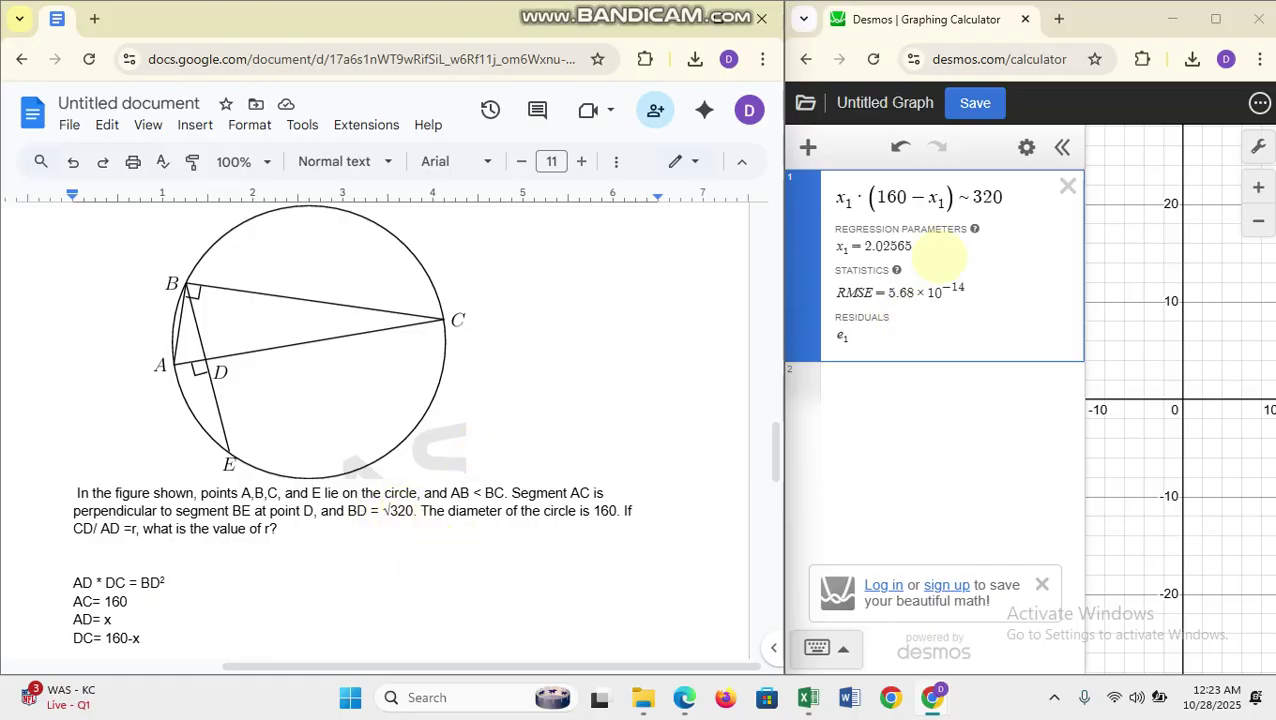
# - Compute the ratio CD/AD in Desmos expression 2 as the fraction (160−x₁)/x₁
pyautogui.click(858, 388)
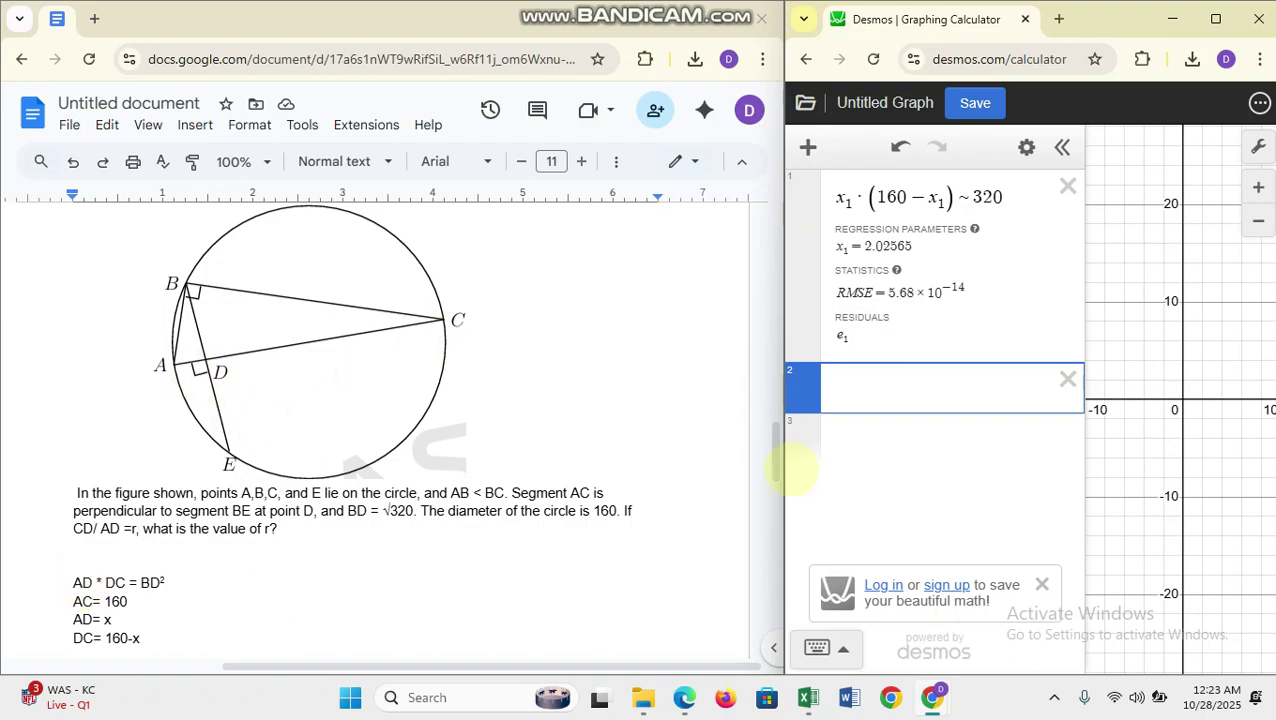
pyautogui.write('/16')
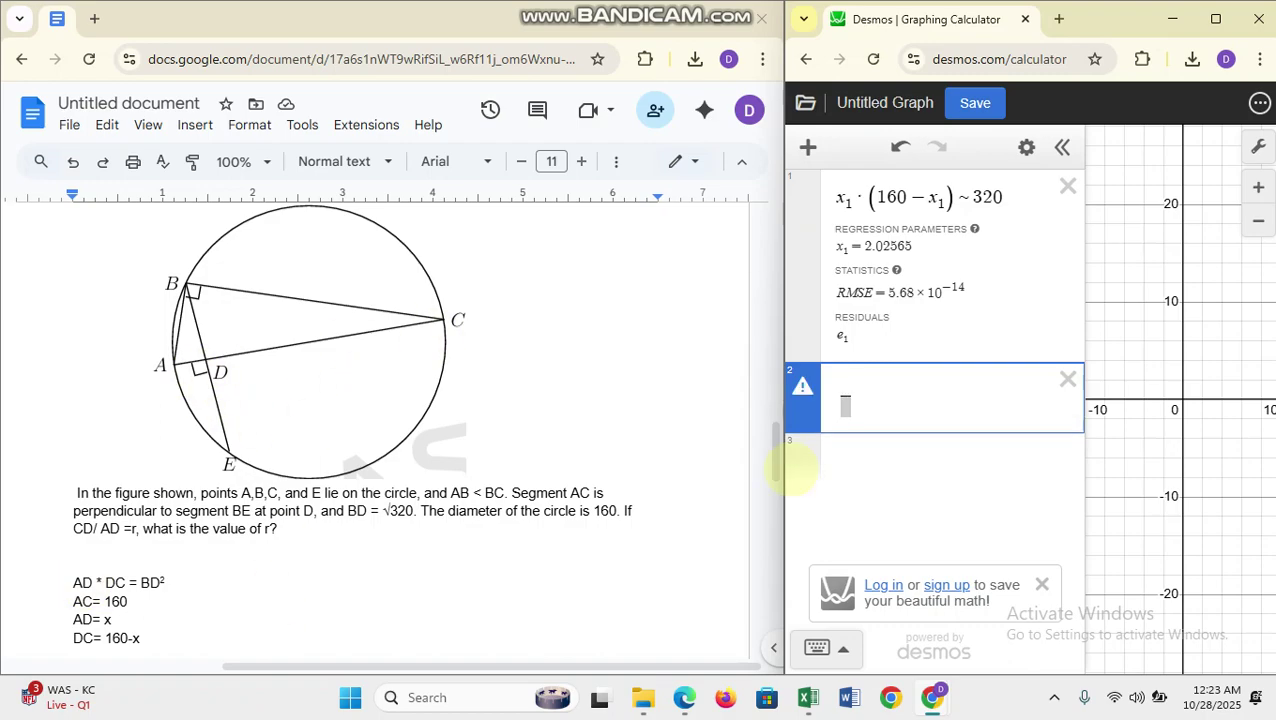
pyautogui.write('0-x_1)/')
pyautogui.press('Down')
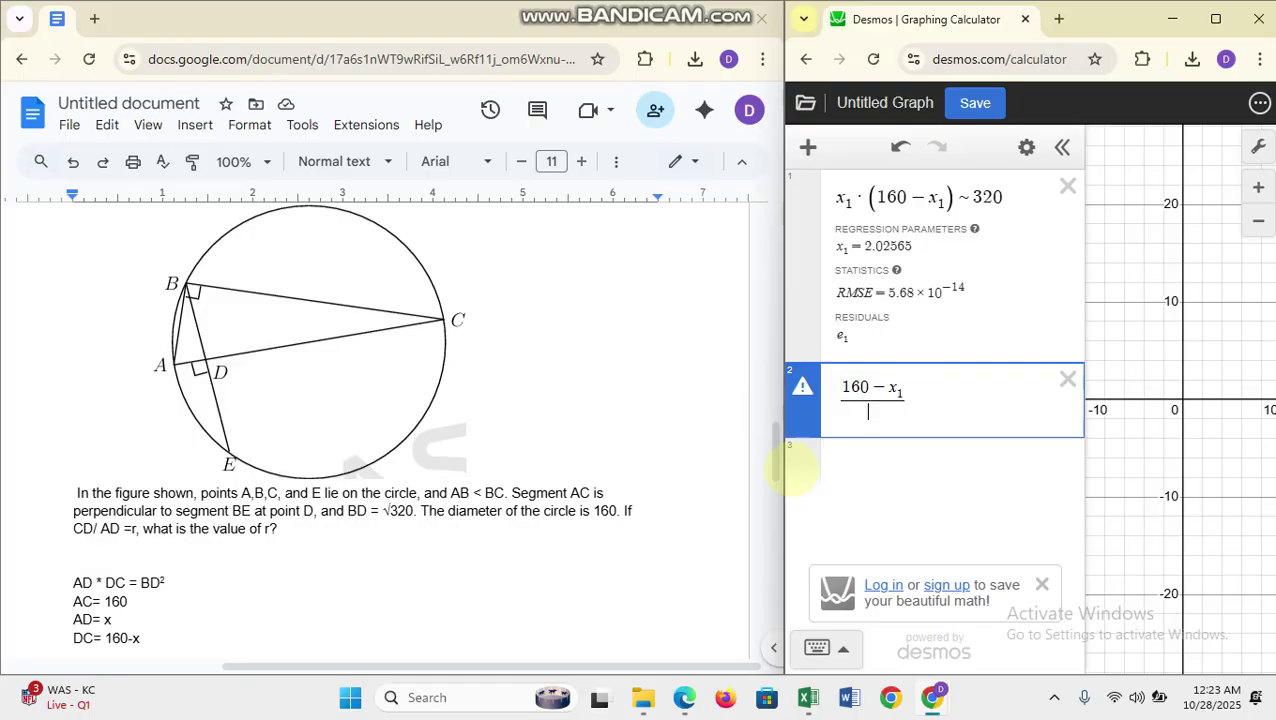
pyautogui.write('8')
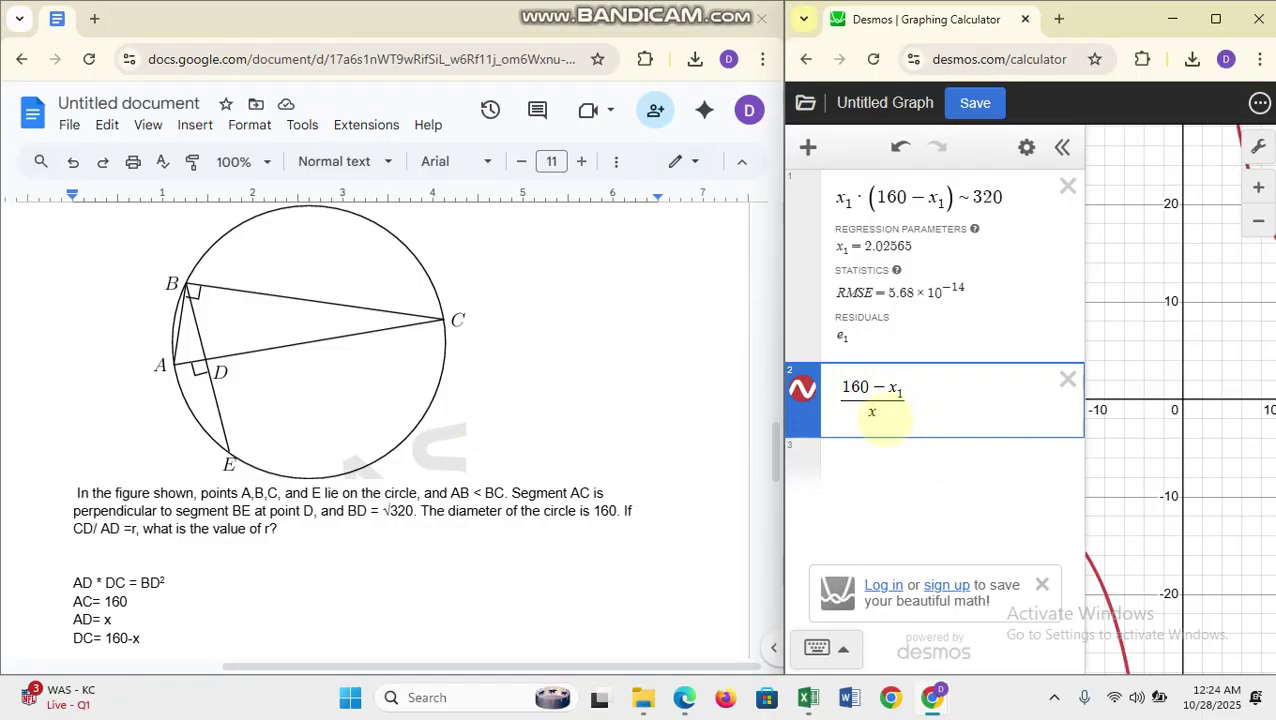
pyautogui.write('1')
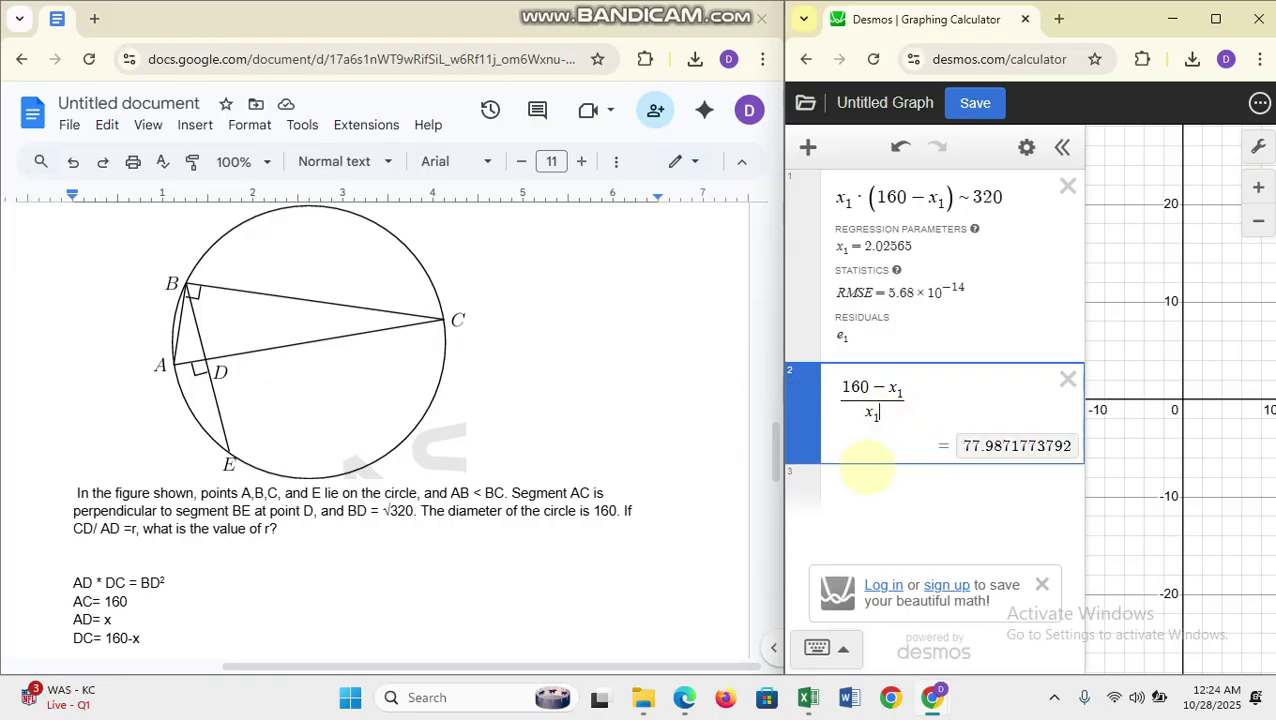
# - Write the CD/AD ratio to two decimals in Desmos, truncated as 77.98 in expression 3 and rounded as 77.99 in expression 4
pyautogui.click(860, 488)
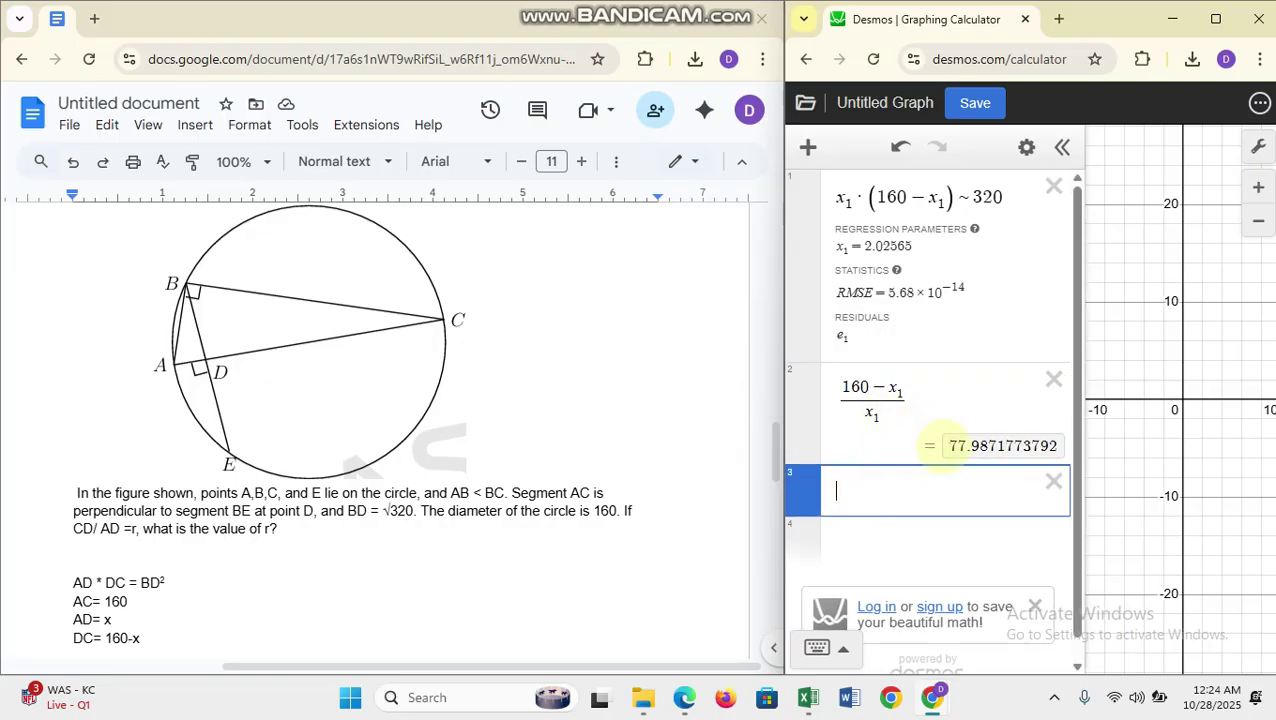
pyautogui.click(950, 444)
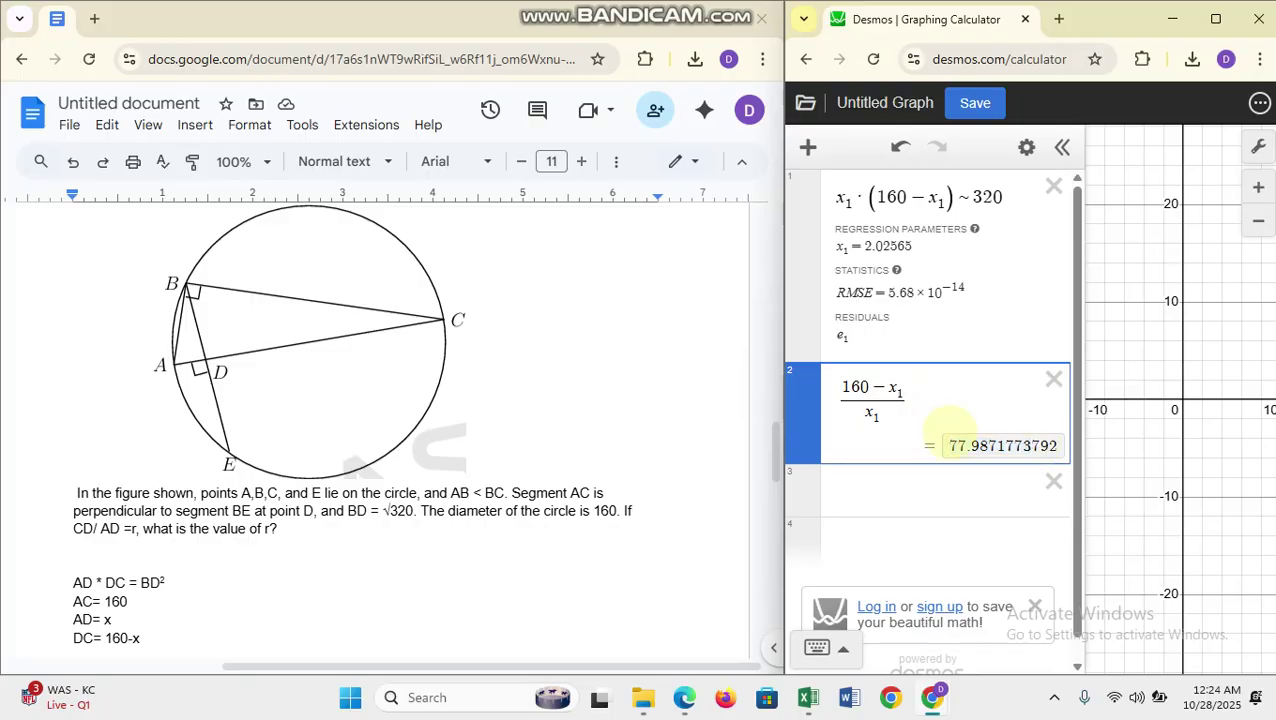
pyautogui.moveTo(950, 445); pyautogui.dragTo(997, 448)
pyautogui.click(945, 485)
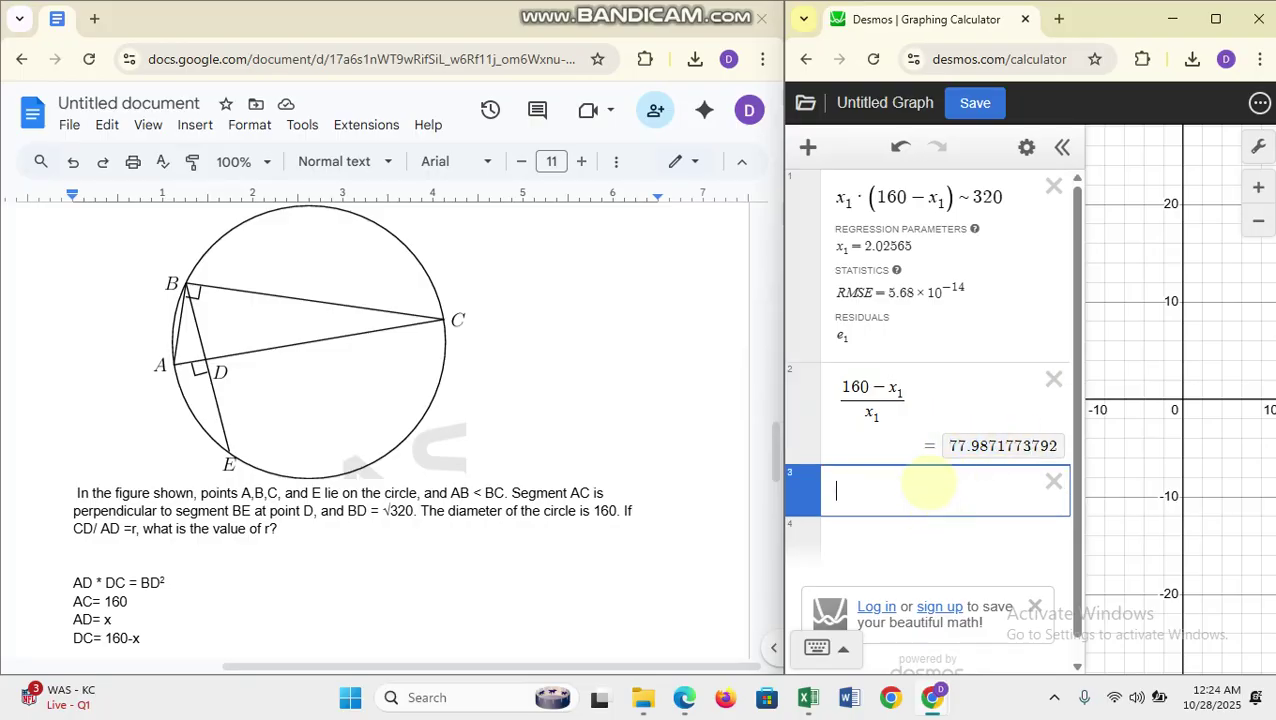
pyautogui.write('77.98')
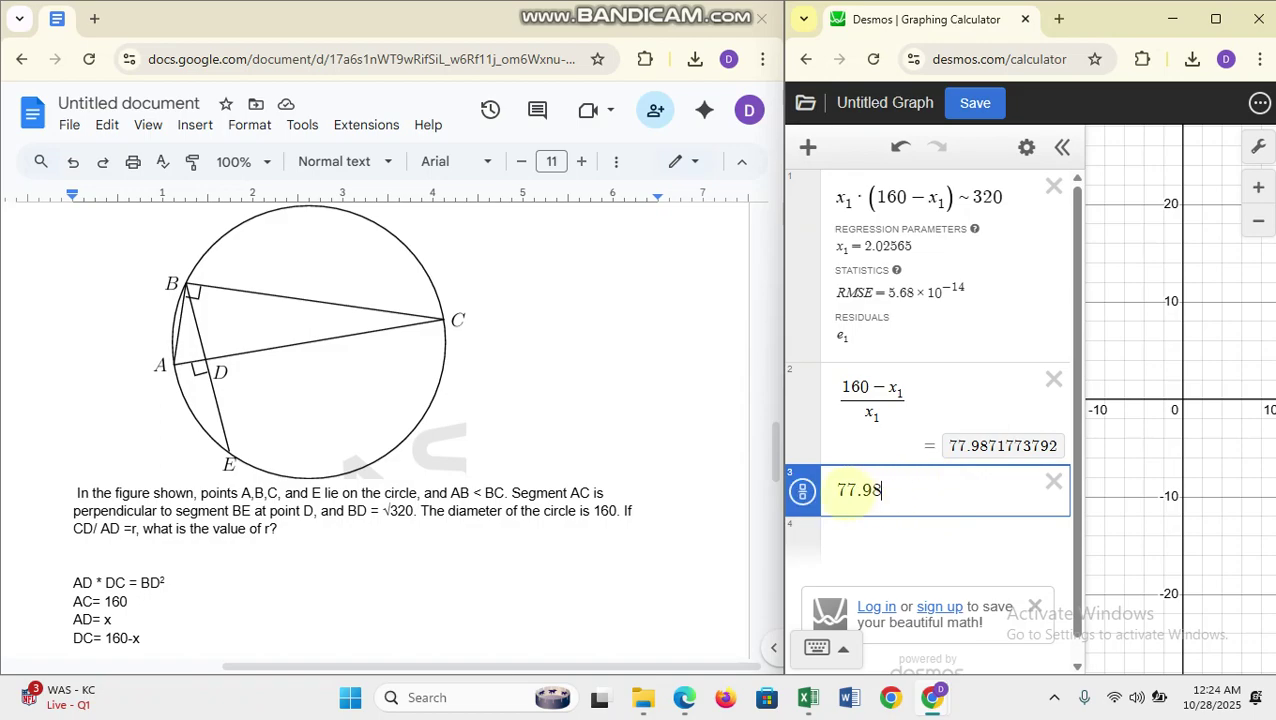
pyautogui.click(854, 490)
pyautogui.click(859, 490)
pyautogui.moveTo(884, 490); pyautogui.dragTo(840, 492)
pyautogui.click(871, 535)
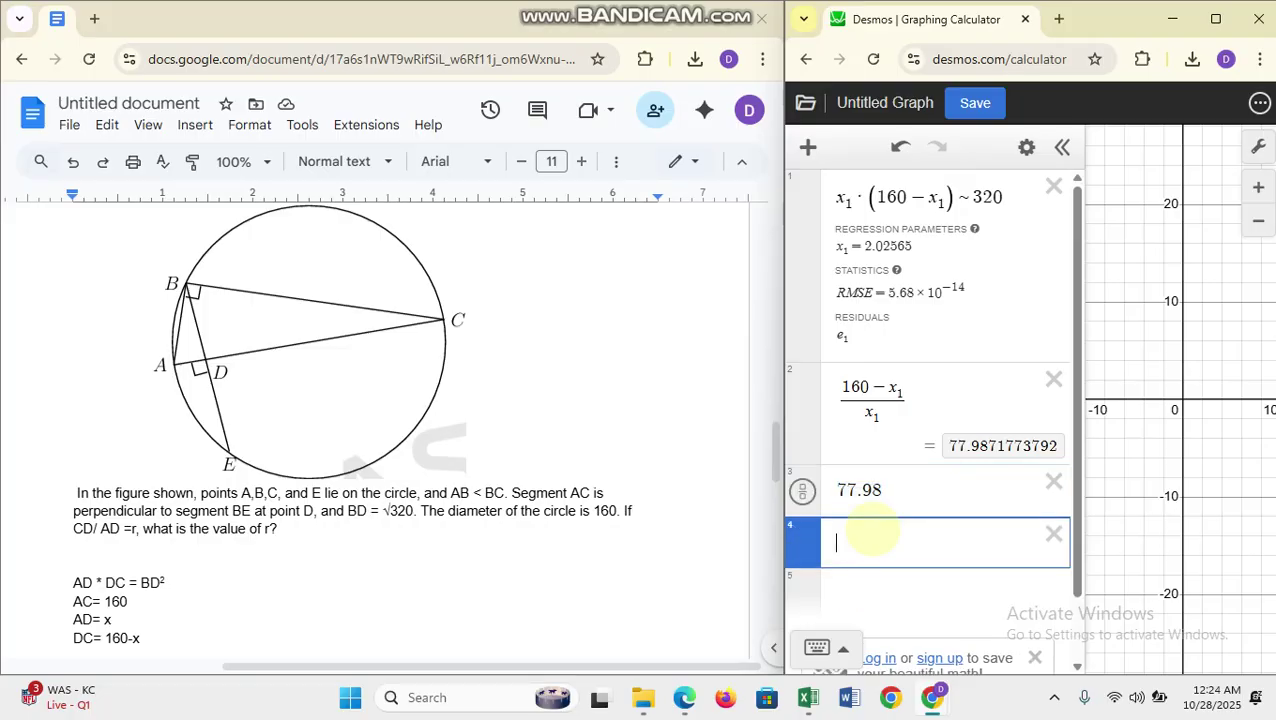
pyautogui.write('77.99')
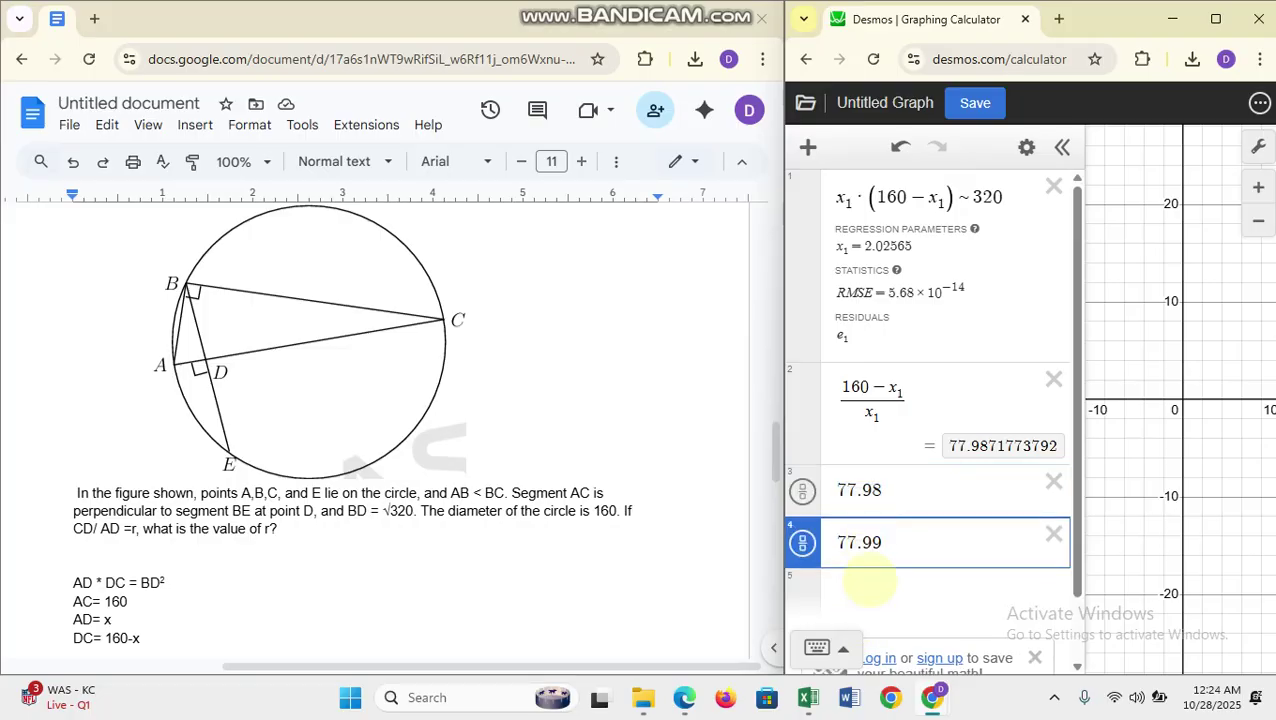
# - Bring up the document's question about the product equal to 320 and delete all Desmos expressions, leaving an empty expression 1 ready for input
pyautogui.scroll(-10, 584, 569)
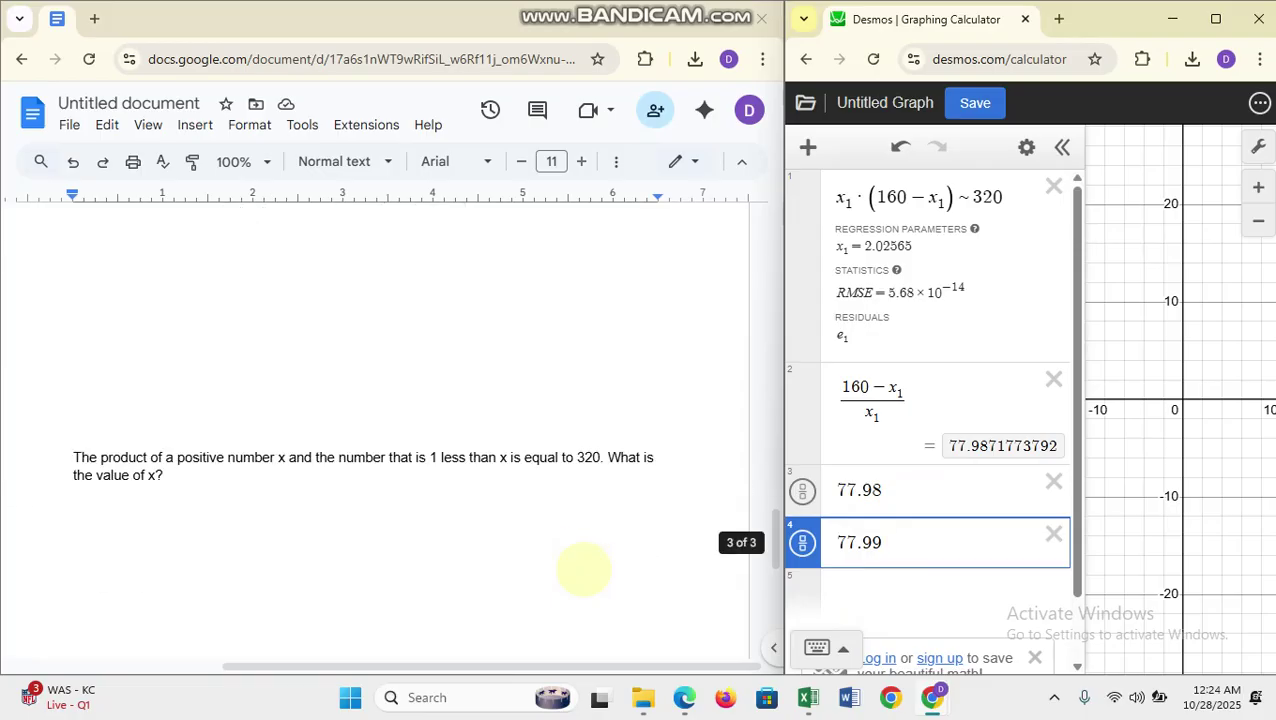
pyautogui.scroll(1, 584, 569)
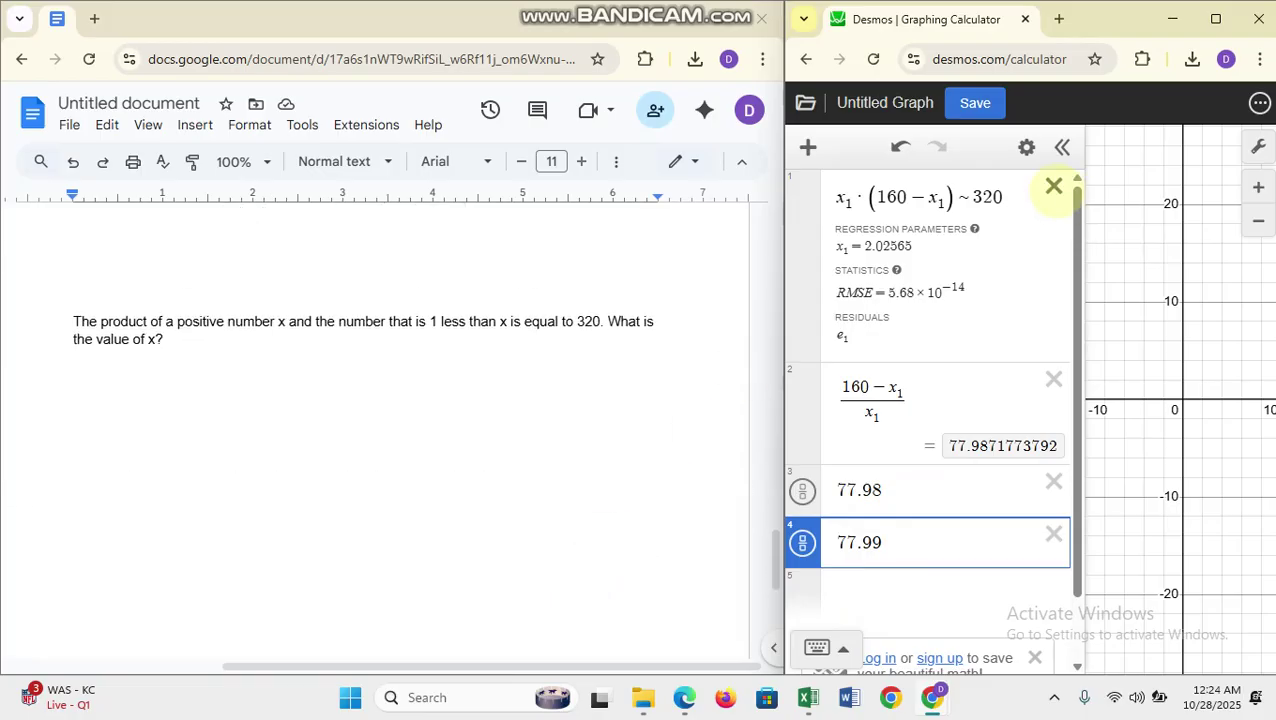
pyautogui.click(1054, 186)
pyautogui.click(1066, 186)
pyautogui.click(1064, 188)
pyautogui.click(1064, 188)
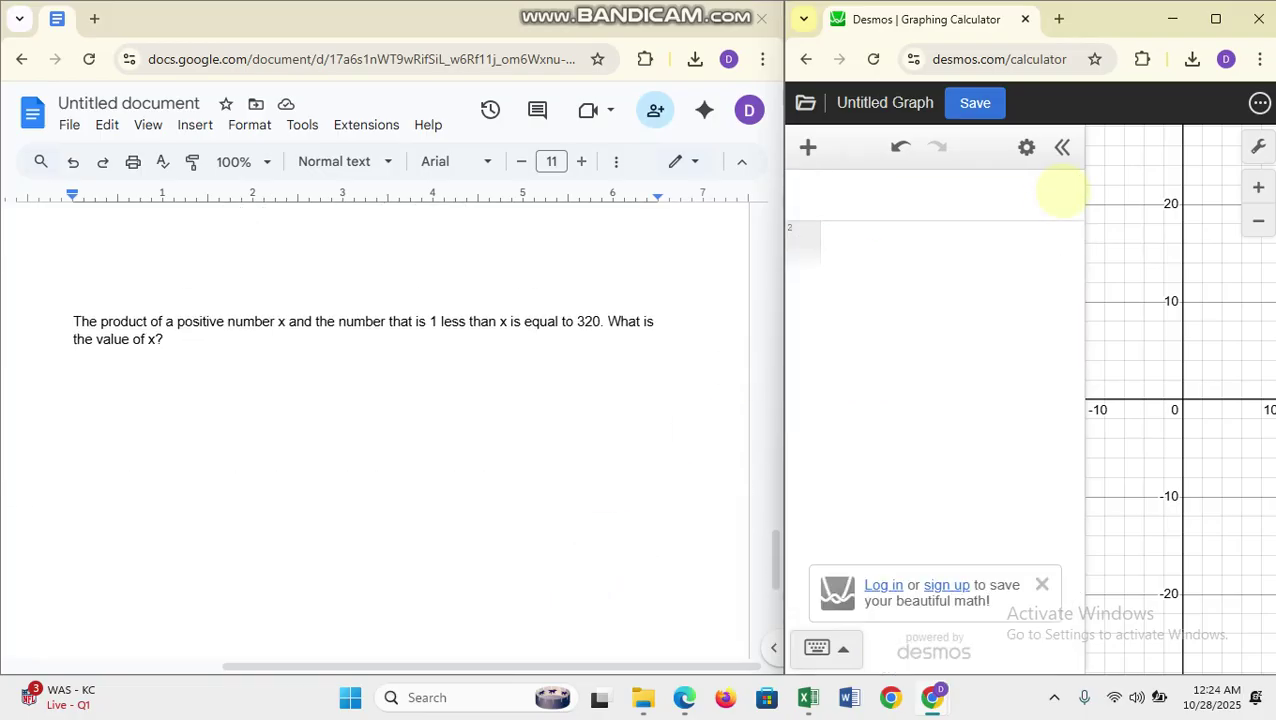
pyautogui.click(987, 192)
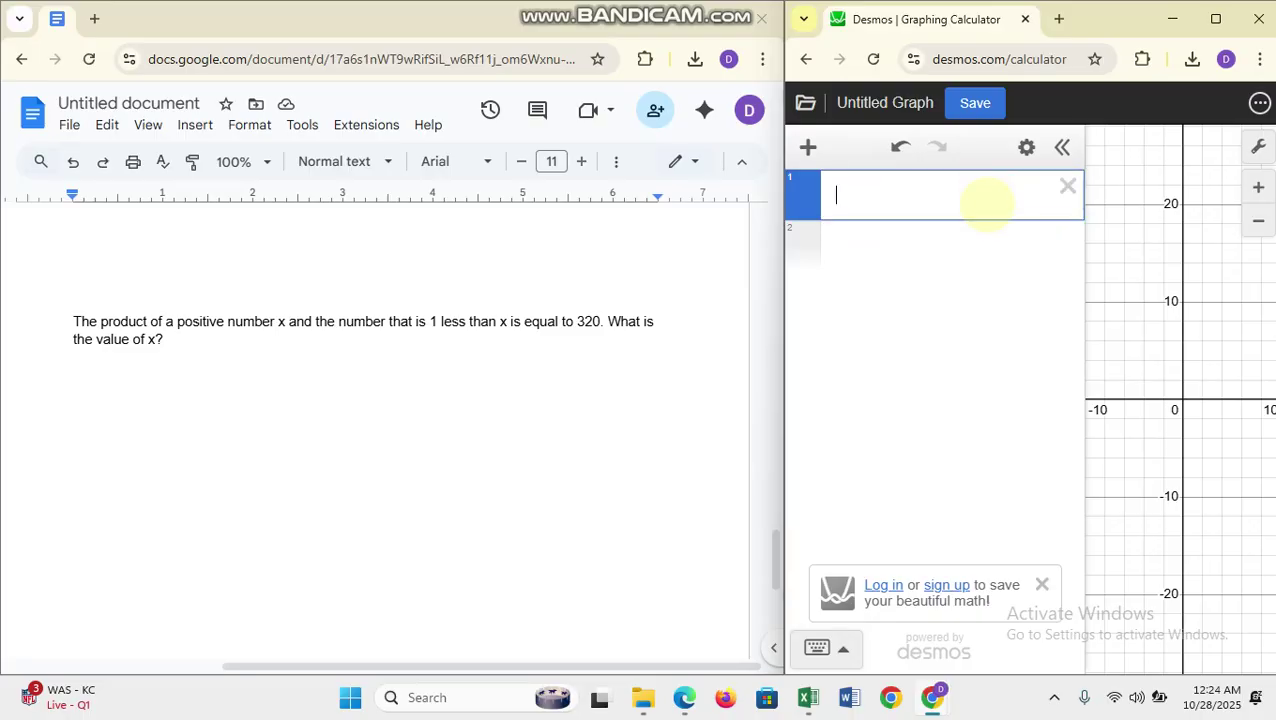